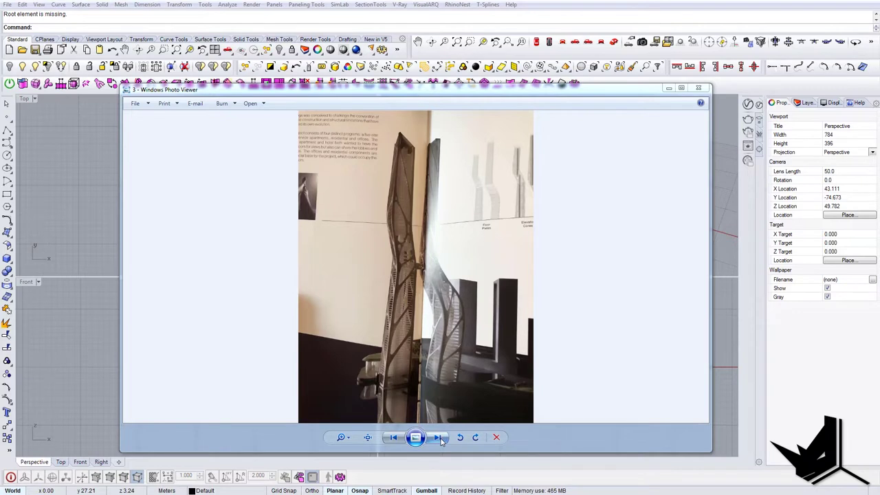
# - Look through the tower reference photos, including the floor plates, elevator cores and exoskeleton structure diagrams
pyautogui.click(438, 438)
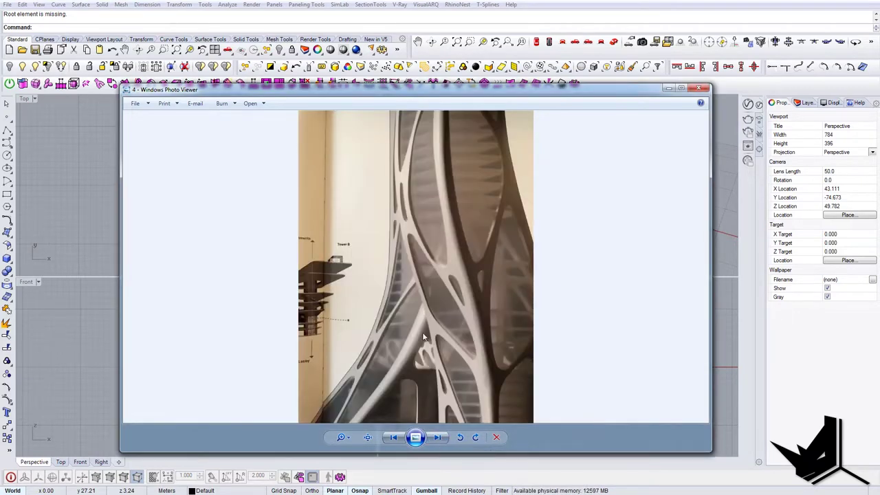
pyautogui.click(440, 439)
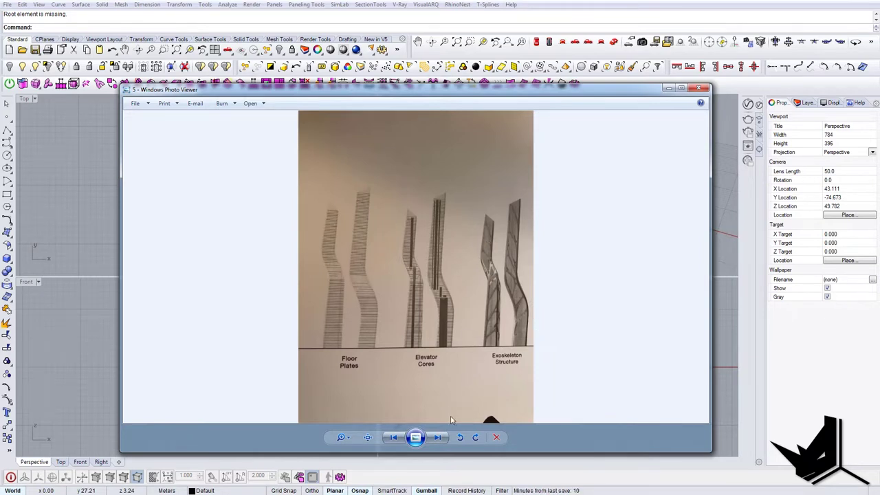
pyautogui.click(438, 438)
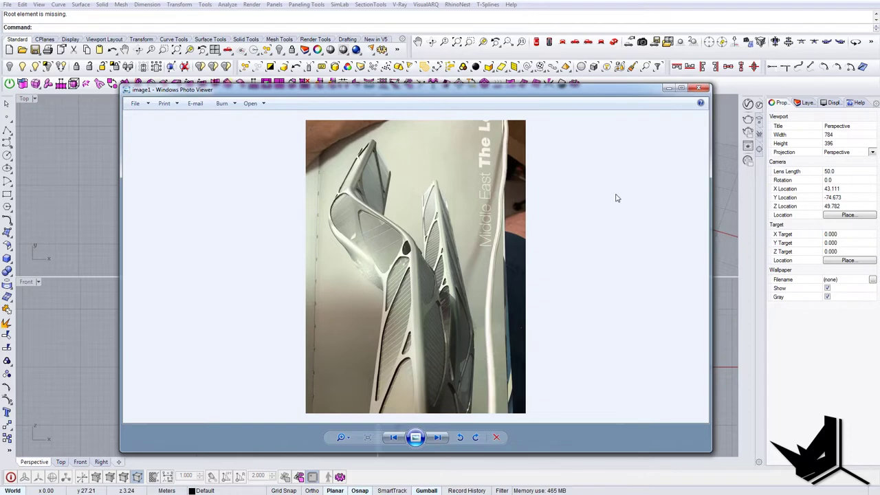
pyautogui.moveTo(559, 84); pyautogui.dragTo(0, 165)
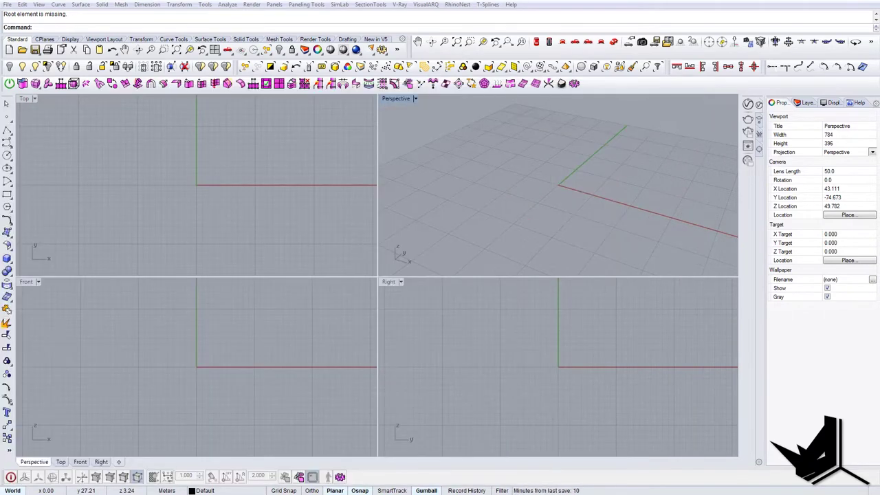
# - Insert the floor plates, elevator cores and exoskeleton diagram image as a picture frame in the Top view
pyautogui.moveTo(148, 149); pyautogui.dragTo(149, 159)
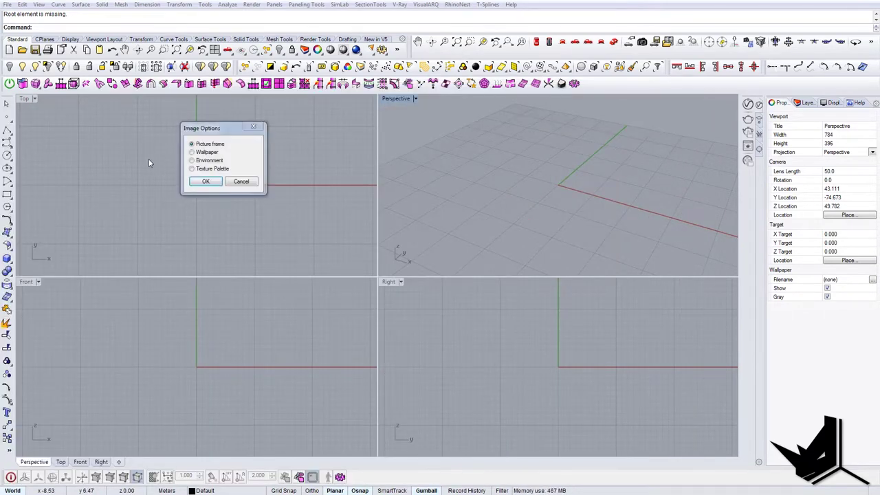
pyautogui.click(204, 183)
pyautogui.click(131, 223)
pyautogui.click(282, 225)
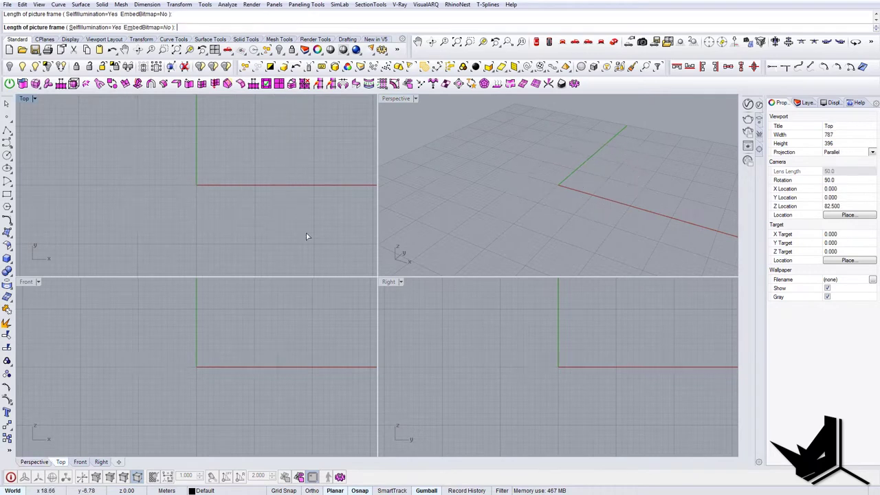
pyautogui.moveTo(272, 212); pyautogui.dragTo(260, 289, button='right')
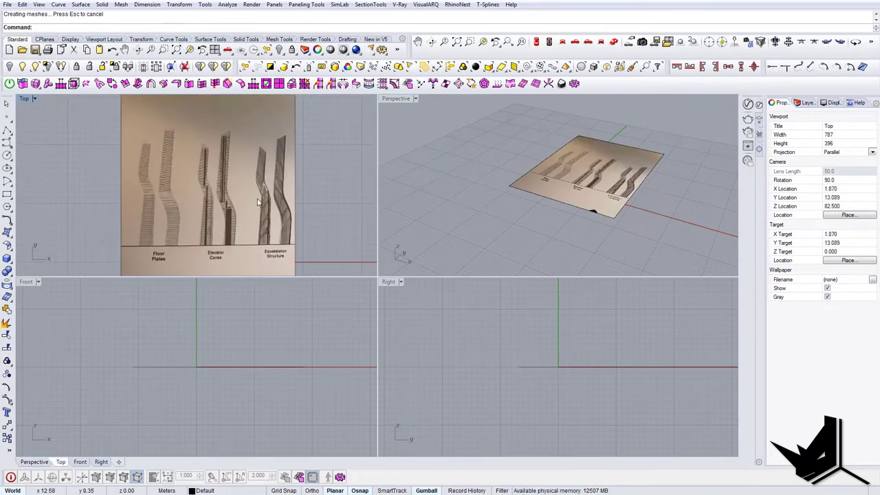
# - Maximize the Top view and draw a horizontal line along the picture's ground line, extending past both sides of the frame
pyautogui.scroll(-2, 260, 194)
pyautogui.doubleClick(24, 100)
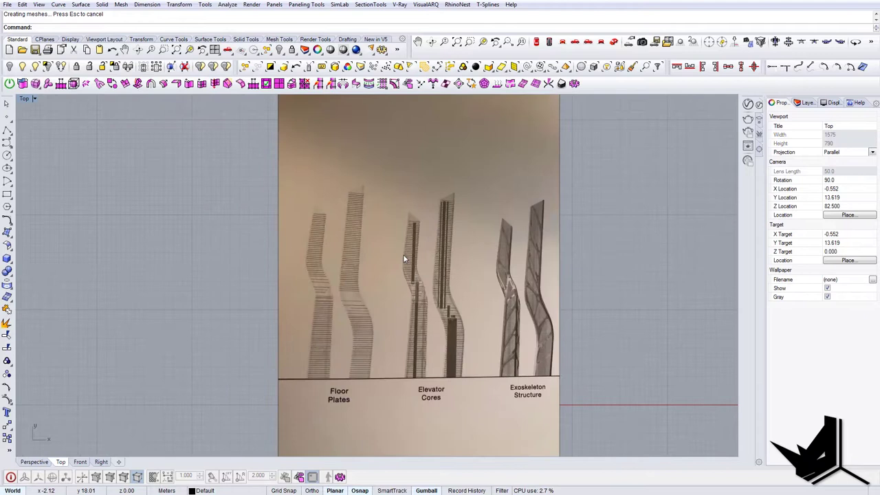
pyautogui.moveTo(414, 260); pyautogui.dragTo(357, 251, button='right')
pyautogui.moveTo(338, 326); pyautogui.dragTo(296, 300, button='right')
pyautogui.write('l')
pyautogui.press('Return')
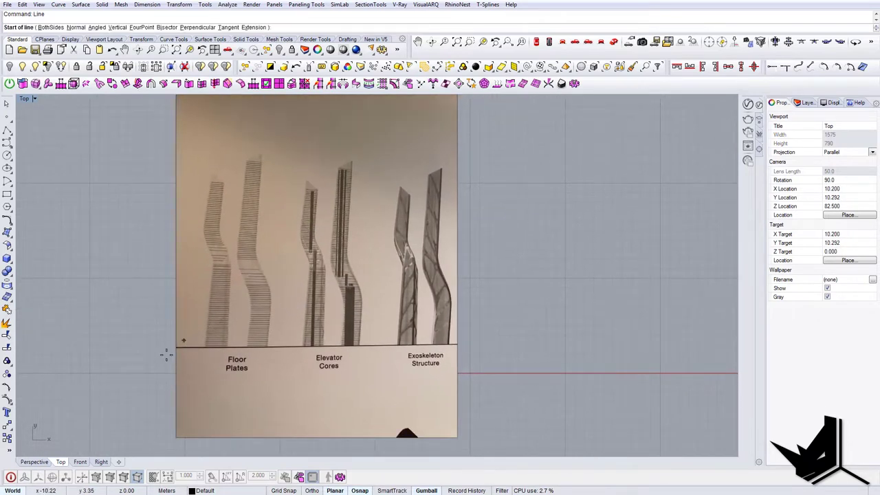
pyautogui.click(166, 349)
pyautogui.click(529, 350)
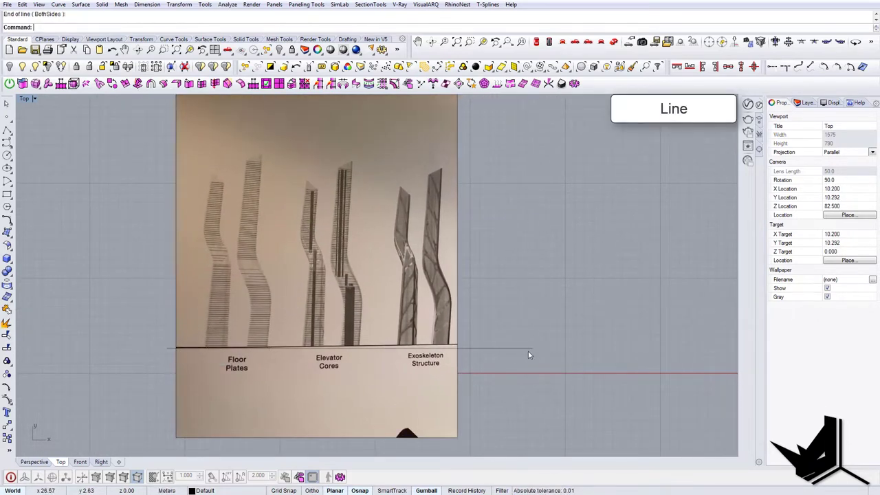
pyautogui.click(370, 320)
pyautogui.write('rotate')
pyautogui.press('Return')
pyautogui.scroll(5, 187, 348)
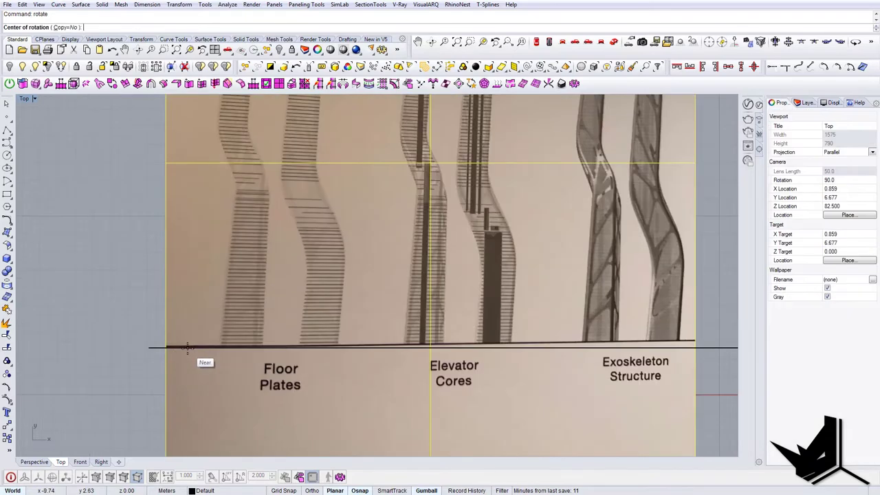
pyautogui.press('Escape')
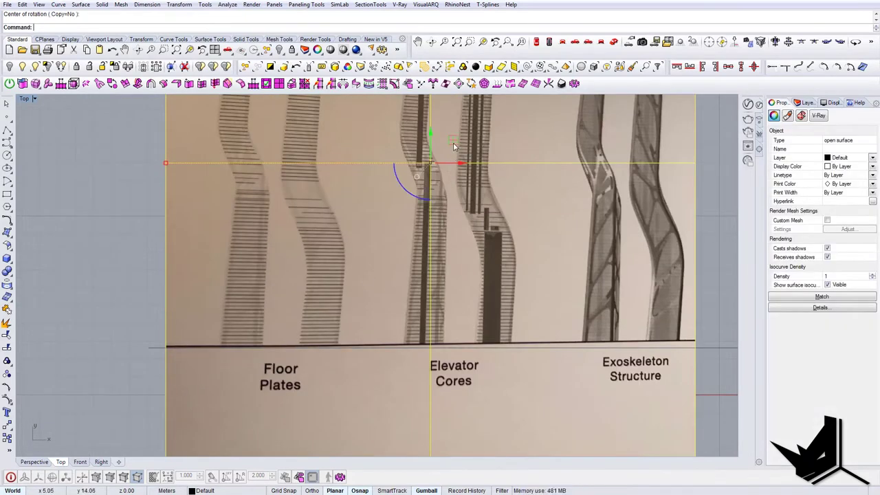
# - Nudge the reference picture slightly down so the start of its ground line meets the drawn horizontal line
pyautogui.moveTo(453, 143); pyautogui.dragTo(452, 145)
pyautogui.press('Escape')
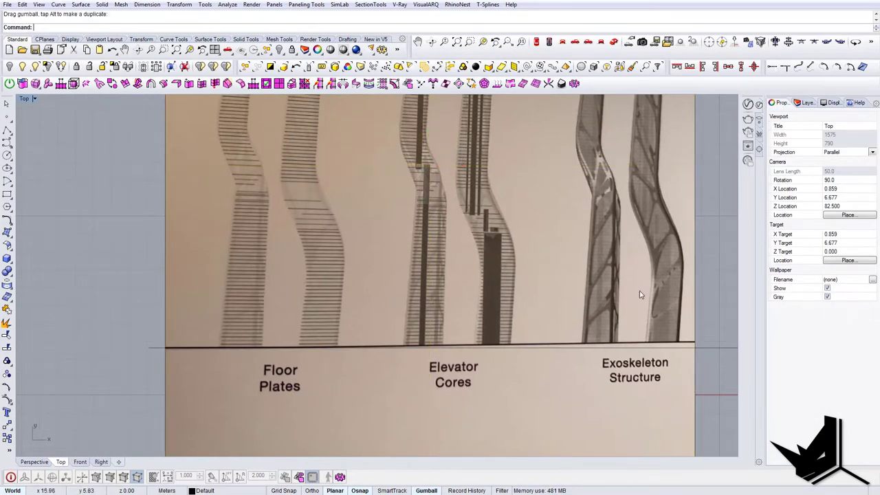
# - Rotate the picture about the ground line's west end until its printed ground line lies along the drawn horizontal line
pyautogui.click(636, 294)
pyautogui.write('rotate')
pyautogui.press('Return')
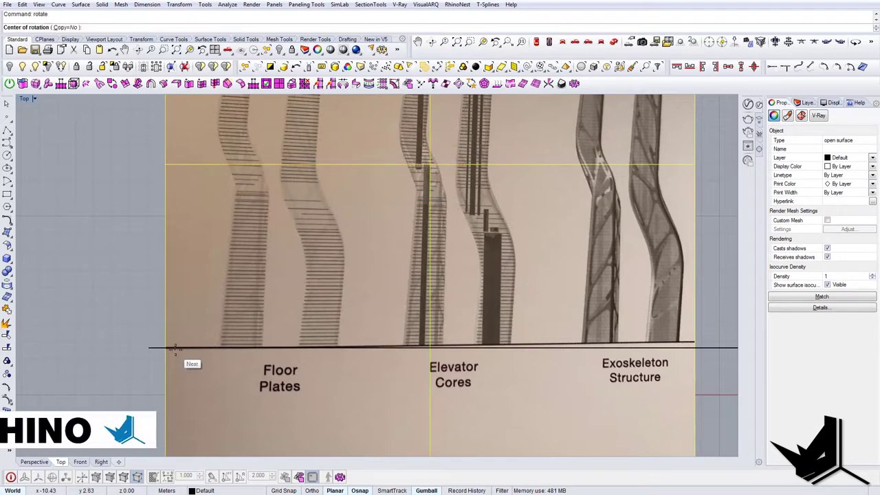
pyautogui.click(175, 348)
pyautogui.scroll(4, 695, 343)
pyautogui.click(693, 341)
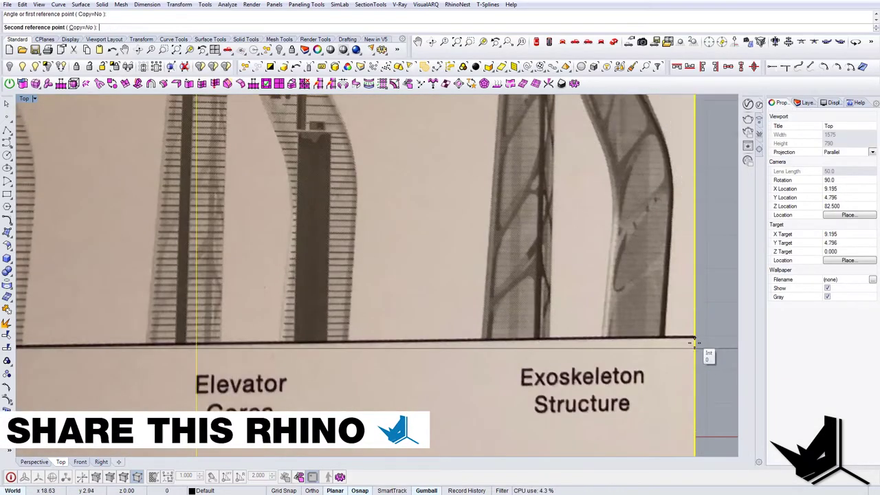
pyautogui.click(695, 343)
pyautogui.scroll(-5, 614, 326)
pyautogui.press('Escape')
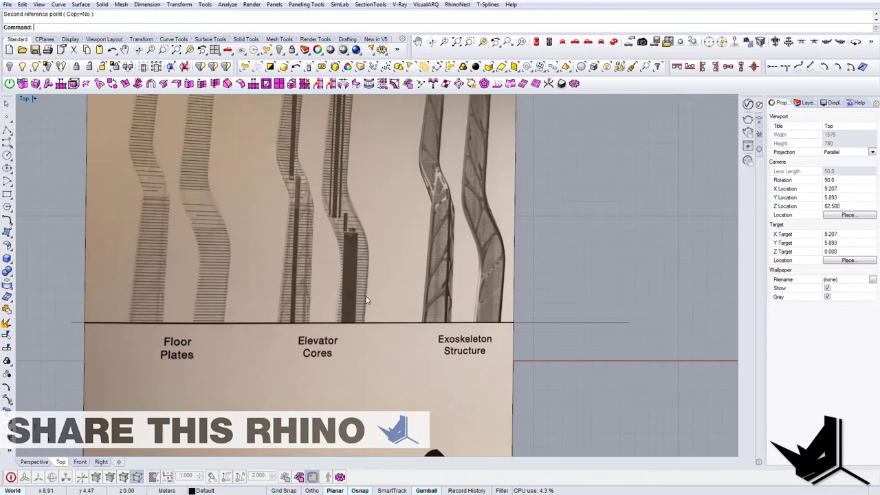
# - Examine the straightened tower diagrams and their alignment with the drawn ground line
pyautogui.scroll(-3, 367, 300)
pyautogui.scroll(4, 281, 330)
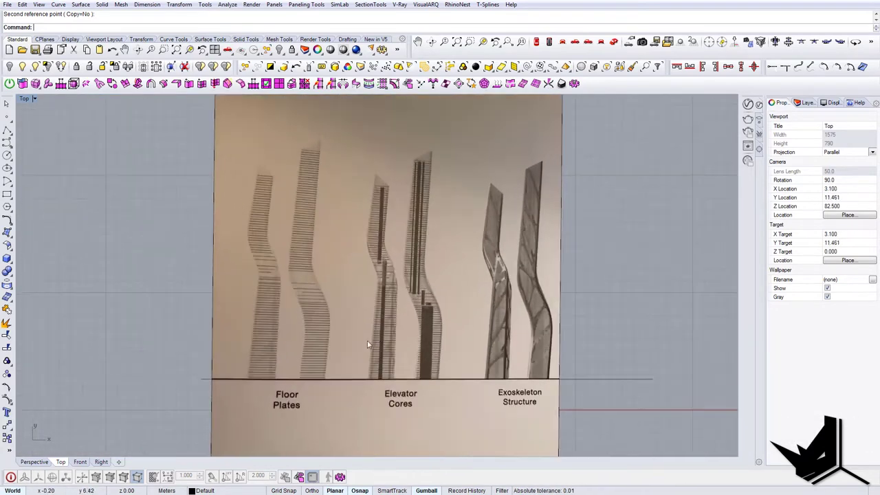
pyautogui.moveTo(381, 329); pyautogui.dragTo(366, 257, button='right')
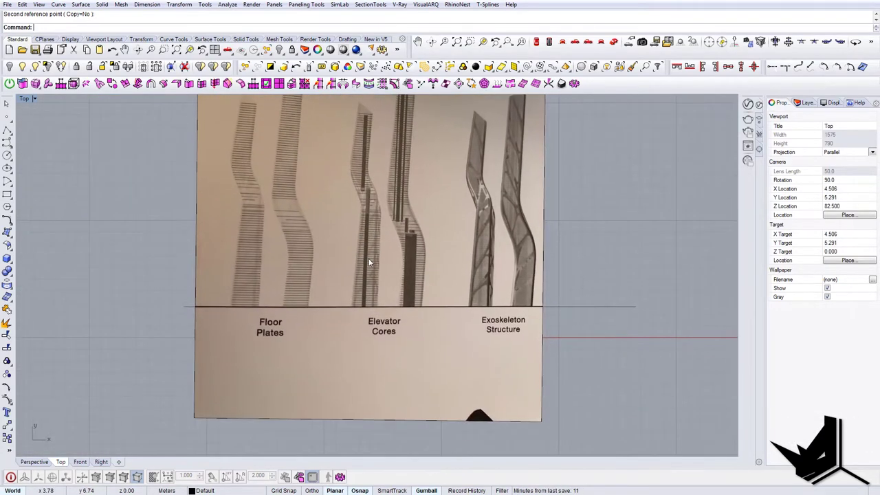
pyautogui.scroll(-2, 368, 262)
pyautogui.moveTo(454, 292); pyautogui.dragTo(433, 344, button='right')
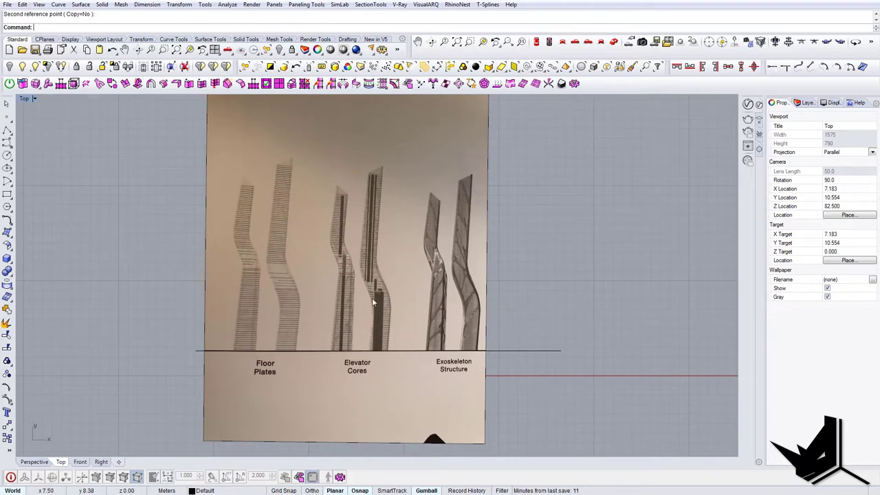
pyautogui.moveTo(344, 240); pyautogui.dragTo(348, 291, button='right')
pyautogui.scroll(-2, 347, 291)
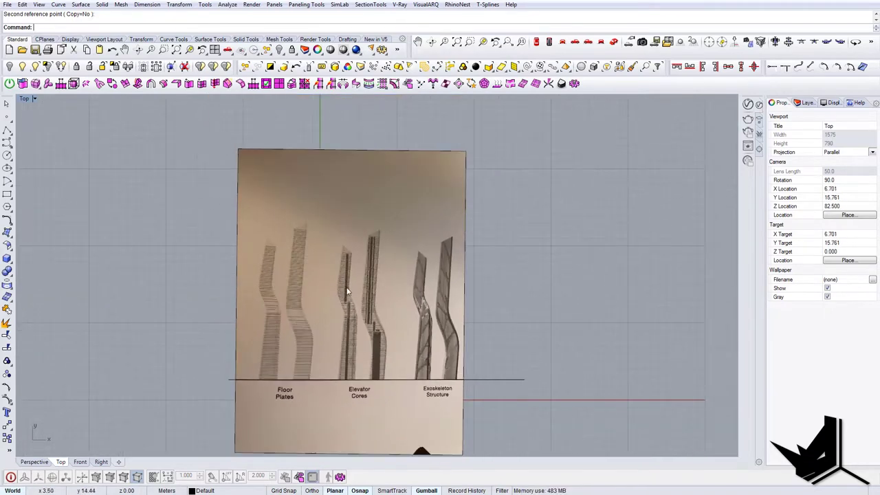
pyautogui.click(349, 220)
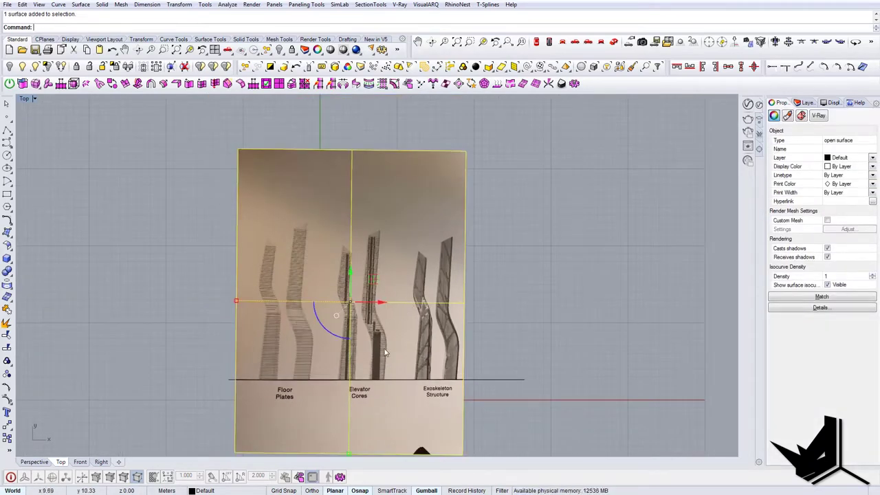
pyautogui.press('Escape')
pyautogui.scroll(2, 332, 390)
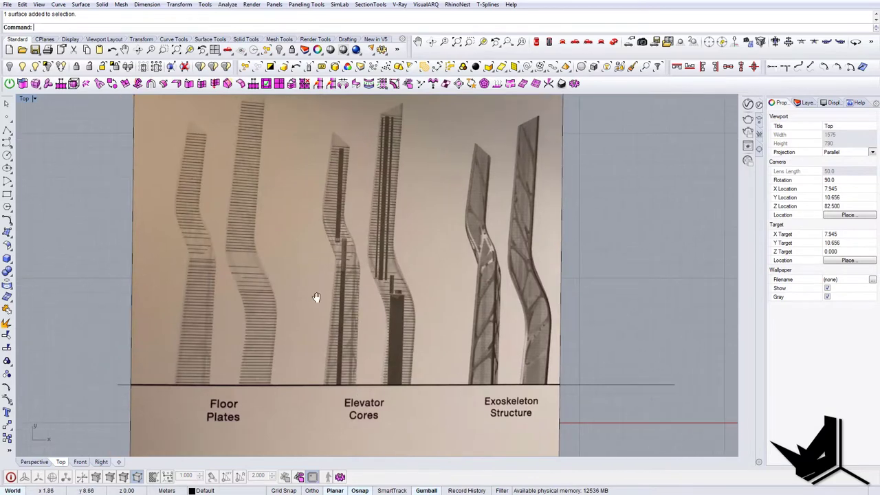
pyautogui.scroll(-4, 315, 299)
pyautogui.scroll(2, 315, 307)
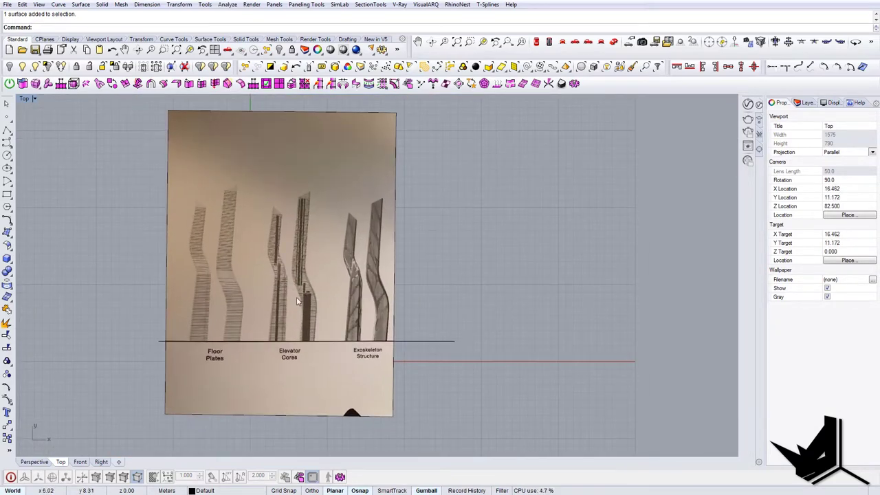
# - Draw polyline guides on the taller Floor Plates tower: a vertical at its base's right edge and an L shape across the bend and up
pyautogui.write('o')
pyautogui.press('Return')
pyautogui.scroll(4, 281, 334)
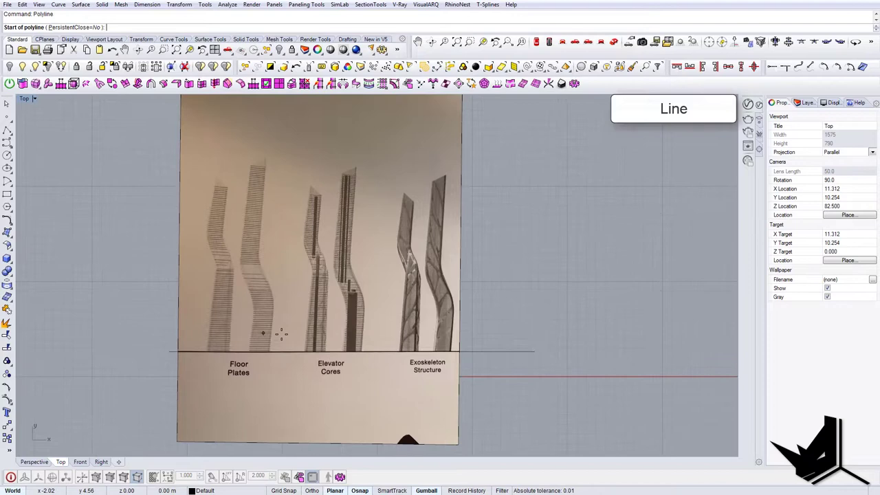
pyautogui.scroll(2, 344, 355)
pyautogui.scroll(-4, 350, 370)
pyautogui.moveTo(435, 348); pyautogui.dragTo(454, 368, button='right')
pyautogui.scroll(5, 421, 380)
pyautogui.scroll(-5, 423, 383)
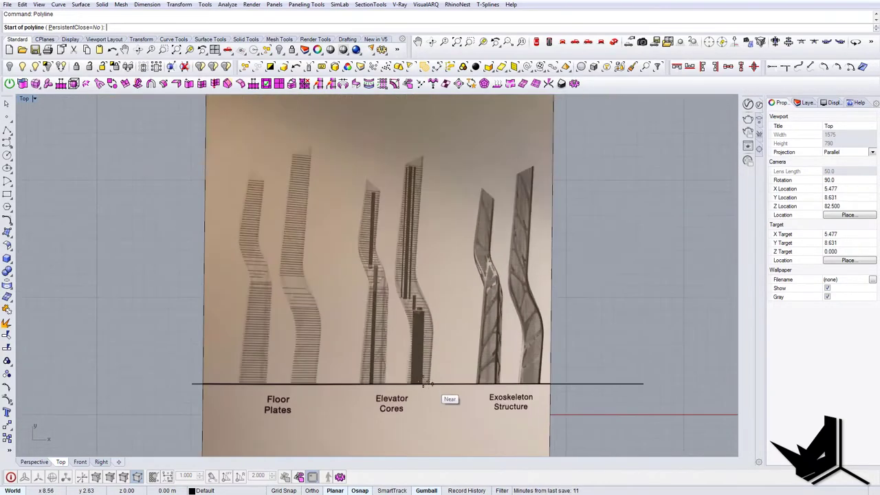
pyautogui.moveTo(350, 368); pyautogui.dragTo(411, 372, button='right')
pyautogui.click(377, 386)
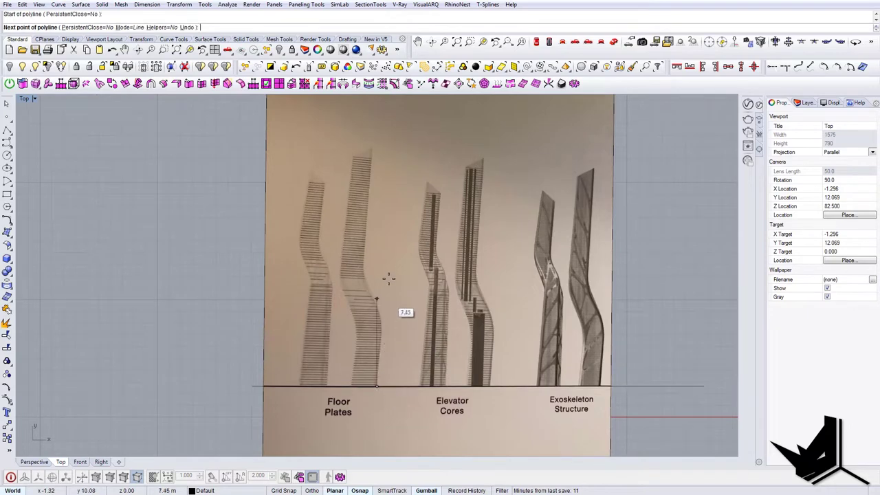
pyautogui.click(365, 135)
pyautogui.rightClick(362, 290)
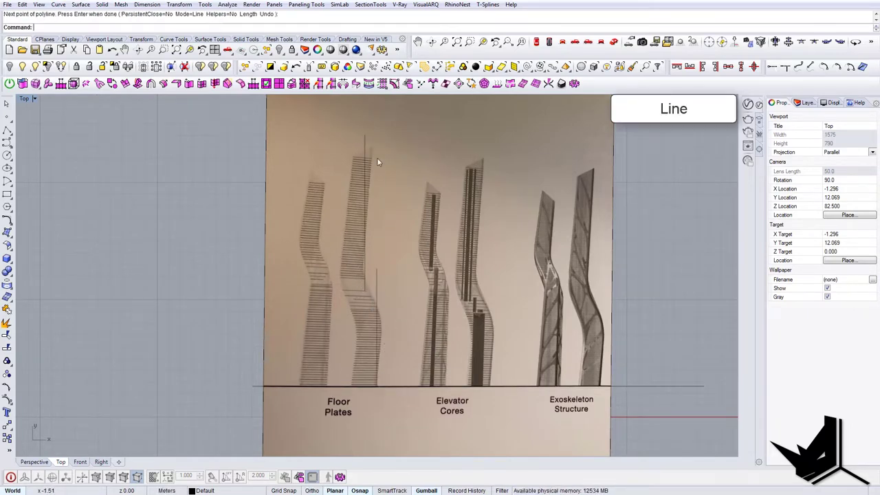
pyautogui.moveTo(404, 174); pyautogui.dragTo(368, 167)
pyautogui.hotkey('ctrl', 'z')
pyautogui.press('Escape')
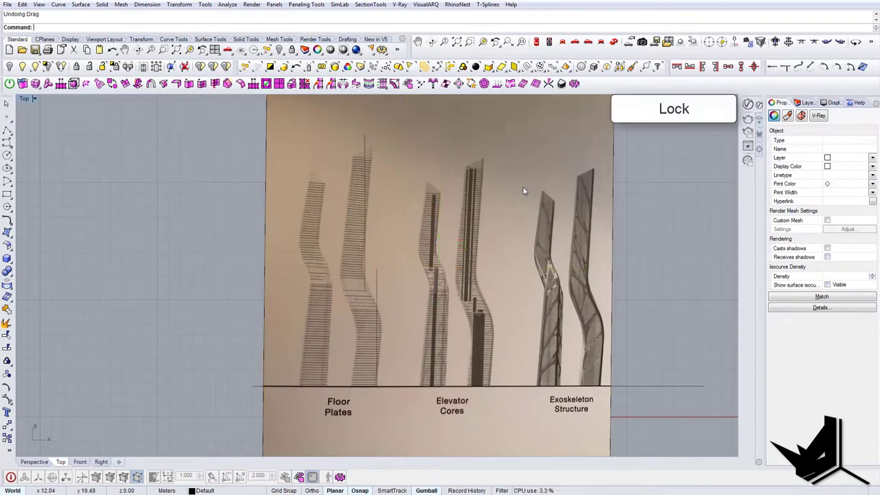
# - Lock the reference picture frame
pyautogui.click(520, 185)
pyautogui.write('Lock')
pyautogui.press('Return')
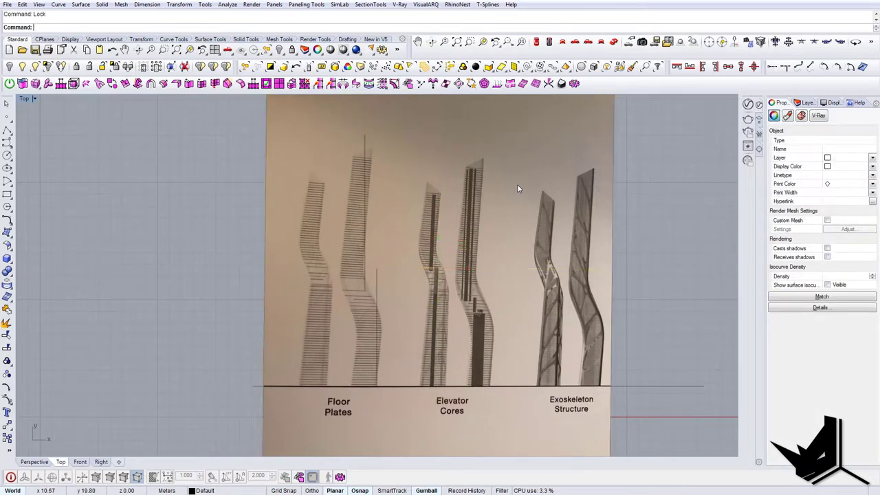
# - Copy the taller Floor Plates tower's upper vertical guide over to the opposite edge of its upper section
pyautogui.moveTo(416, 170); pyautogui.dragTo(414, 196, button='right')
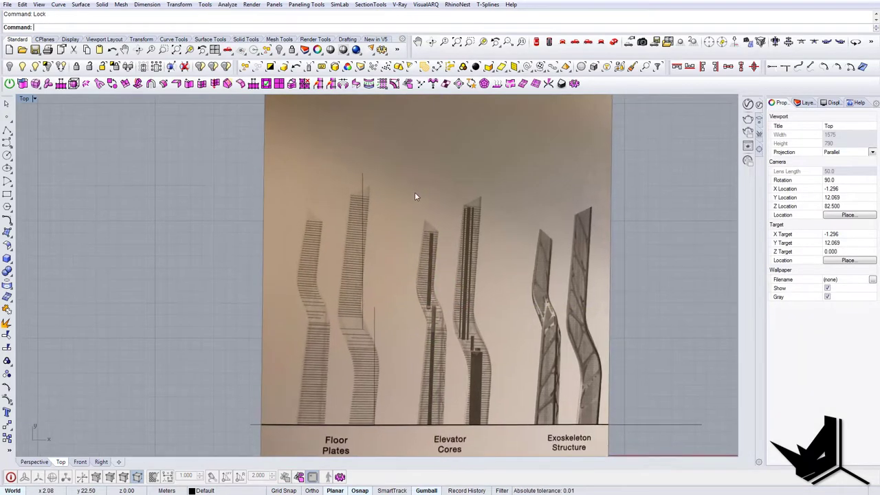
pyautogui.click(363, 227)
pyautogui.moveTo(392, 251); pyautogui.dragTo(370, 255)
pyautogui.click(390, 277)
pyautogui.moveTo(390, 277); pyautogui.dragTo(393, 233, button='right')
# - Copy the lower vertical guide to the tower base's opposite edge, using the horizontal segment at the bend as the distance
pyautogui.click(375, 312)
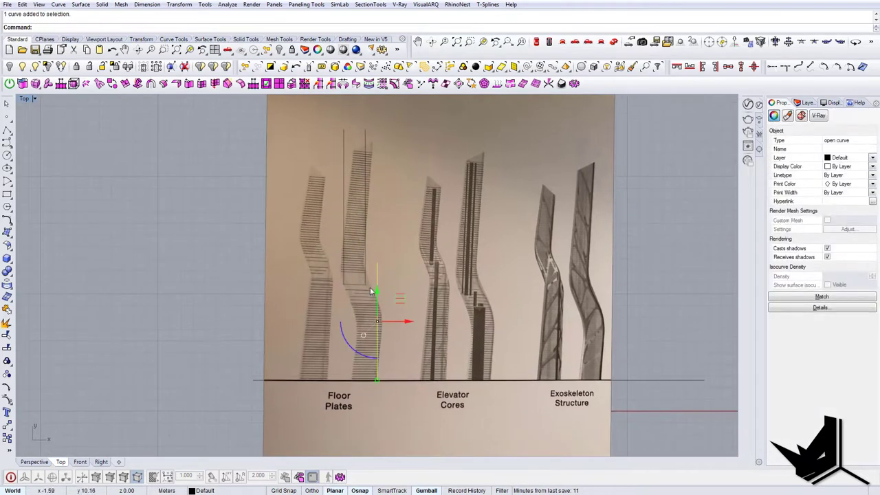
pyautogui.write('Copy')
pyautogui.press('Return')
pyautogui.click(366, 284)
pyautogui.click(343, 284)
pyautogui.press('Return')
pyautogui.moveTo(387, 310); pyautogui.dragTo(399, 298, button='right')
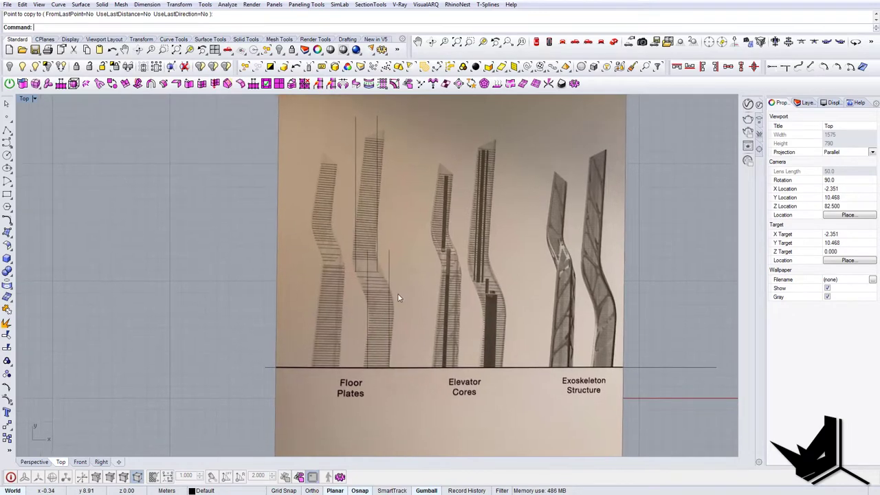
# - Draw an interpolated curve along the left edge of the taller Floor Plates tower's bend, from the upper guide to the lower guide
pyautogui.scroll(3, 366, 282)
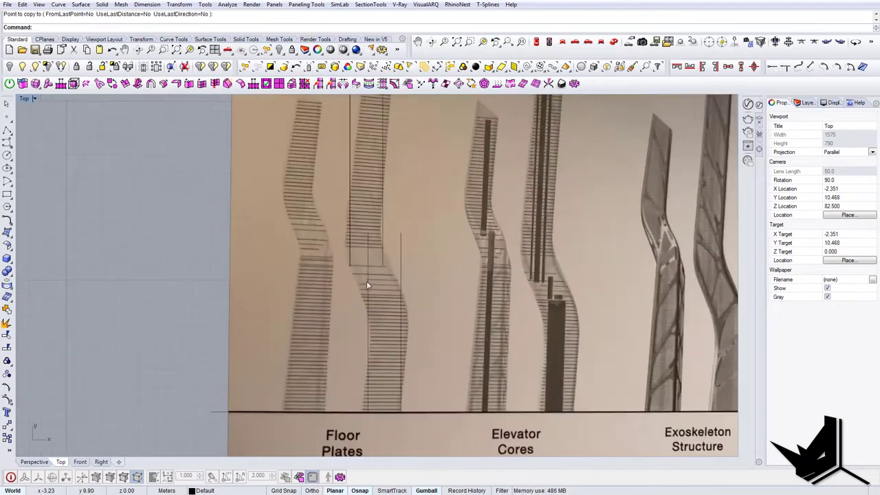
pyautogui.click(7, 141)
pyautogui.click(41, 151)
pyautogui.scroll(2, 350, 233)
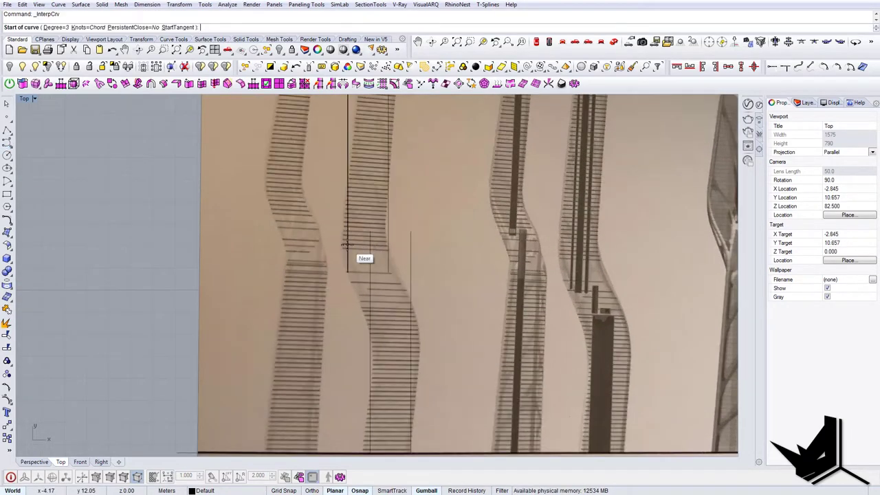
pyautogui.click(347, 244)
pyautogui.scroll(4, 348, 271)
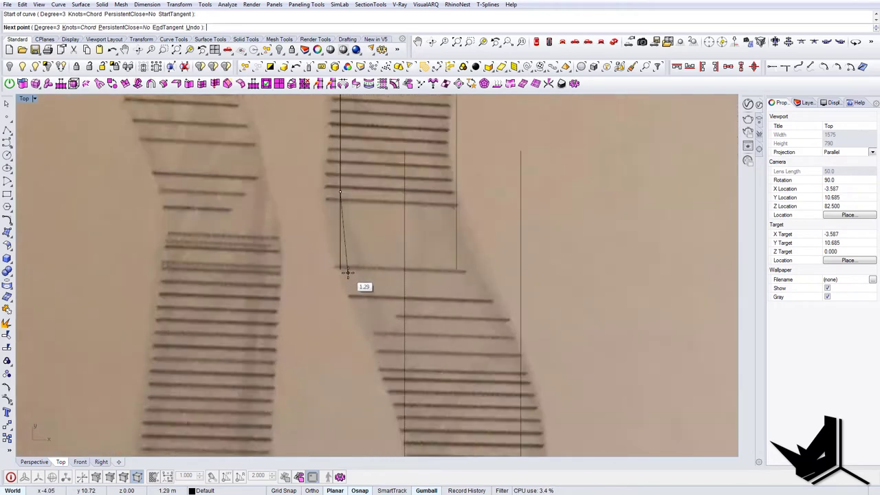
pyautogui.click(343, 269)
pyautogui.scroll(-1, 375, 306)
pyautogui.click(365, 329)
pyautogui.scroll(-2, 365, 329)
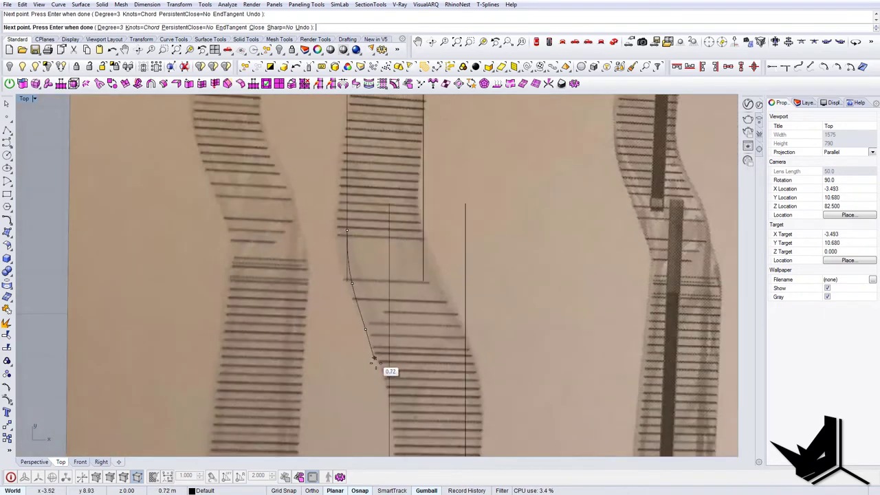
pyautogui.click(379, 364)
pyautogui.click(387, 417)
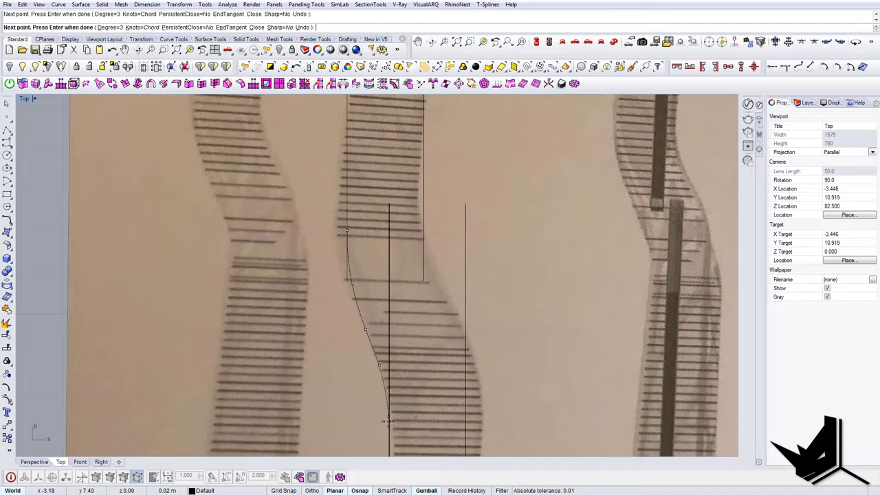
pyautogui.press('Return')
pyautogui.click(370, 329)
pyautogui.scroll(-3, 382, 332)
pyautogui.press('Escape')
pyautogui.moveTo(383, 332); pyautogui.dragTo(324, 317, button='right')
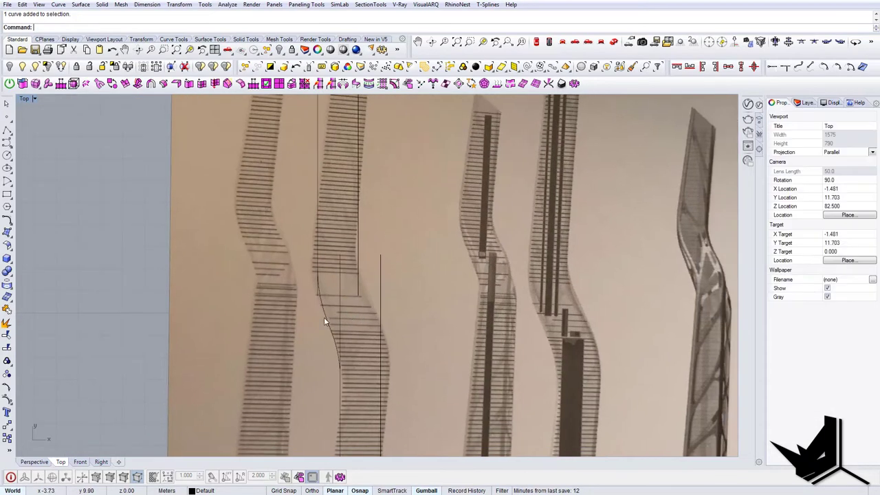
pyautogui.click(326, 323)
pyautogui.write('c')
pyautogui.press('Return')
pyautogui.click(340, 371)
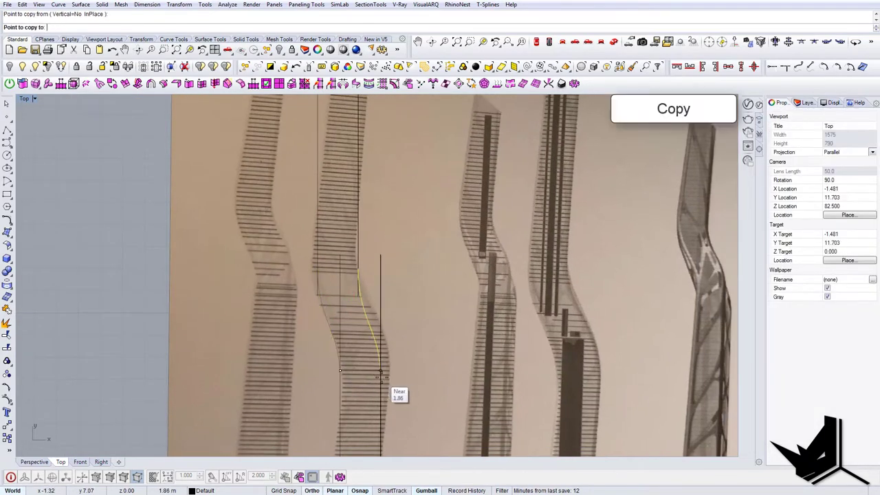
pyautogui.press('Escape')
pyautogui.press('Escape')
pyautogui.moveTo(366, 283); pyautogui.dragTo(327, 276, button='right')
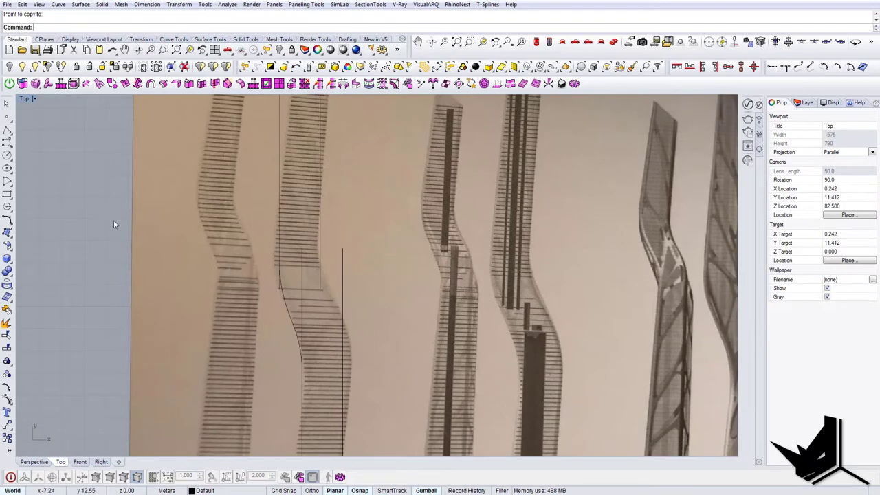
# - Draw an interpolated curve along the right edge of the tower's bend, from the upper right guide to the lower right guide
pyautogui.click(12, 150)
pyautogui.click(34, 149)
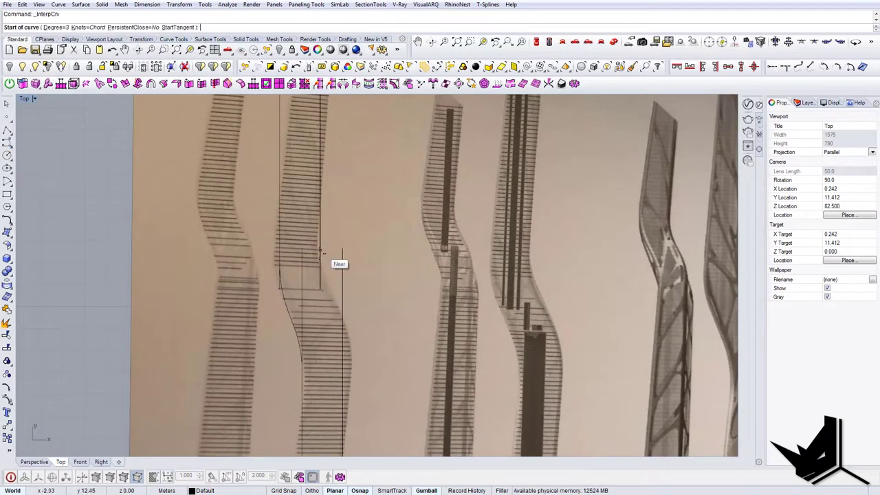
pyautogui.click(320, 254)
pyautogui.scroll(3, 322, 275)
pyautogui.click(325, 294)
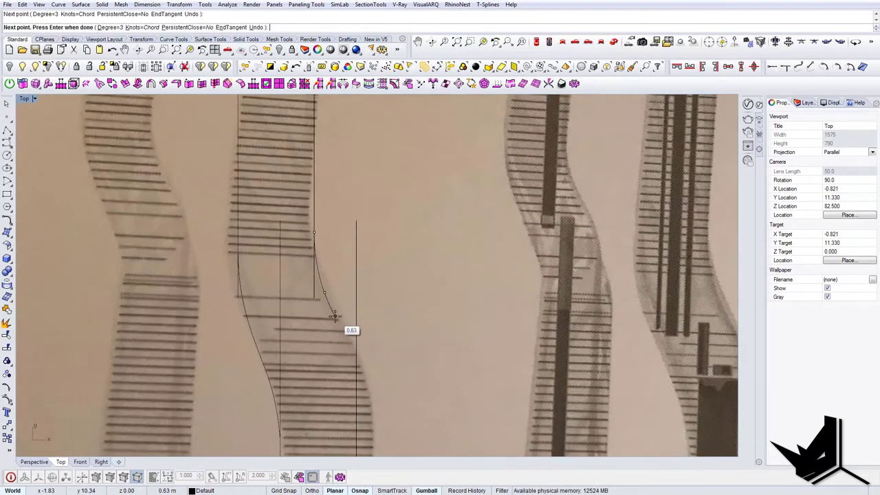
pyautogui.click(335, 317)
pyautogui.click(349, 340)
pyautogui.scroll(-1, 351, 350)
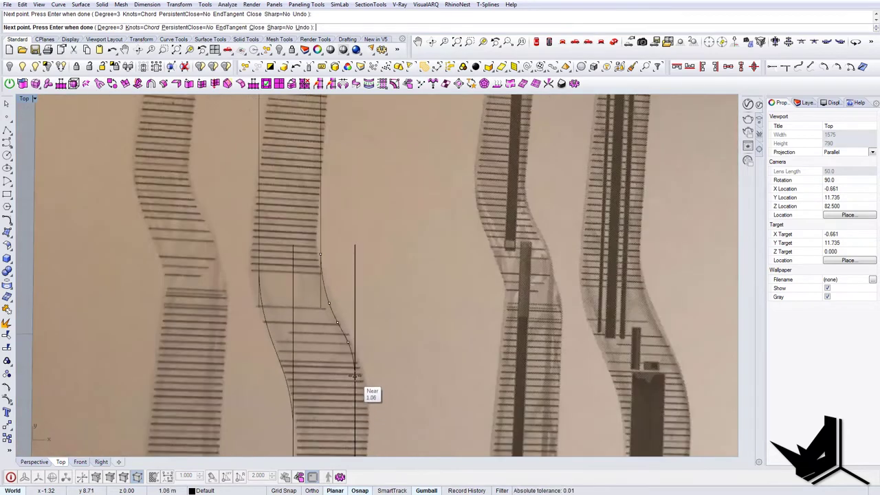
pyautogui.press('Return')
# - Copy the six tower outline curves to the empty area left of the reference picture
pyautogui.scroll(-6, 355, 368)
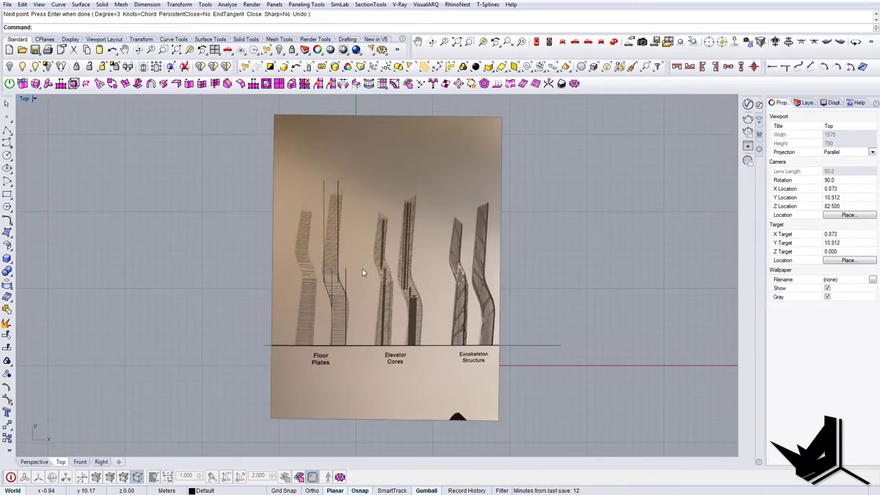
pyautogui.moveTo(205, 146); pyautogui.dragTo(422, 394)
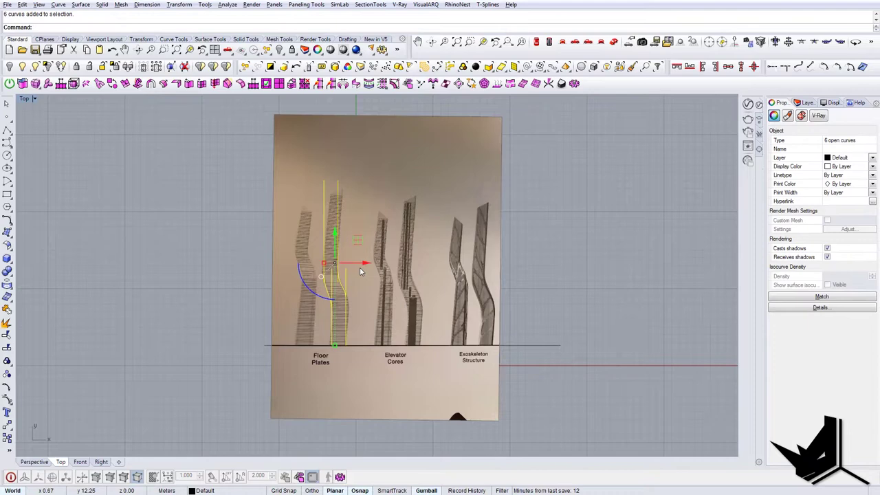
pyautogui.keyDown('alt'); pyautogui.moveTo(362, 267); pyautogui.dragTo(173, 249); pyautogui.keyUp('alt')
pyautogui.click(219, 247)
pyautogui.moveTo(221, 247); pyautogui.dragTo(228, 246, button='right')
pyautogui.scroll(6, 141, 278)
pyautogui.moveTo(140, 279); pyautogui.dragTo(281, 309, button='right')
# - Trim the straight guides' overhanging ends where they meet the bend curves in the copied outline
pyautogui.write('trim')
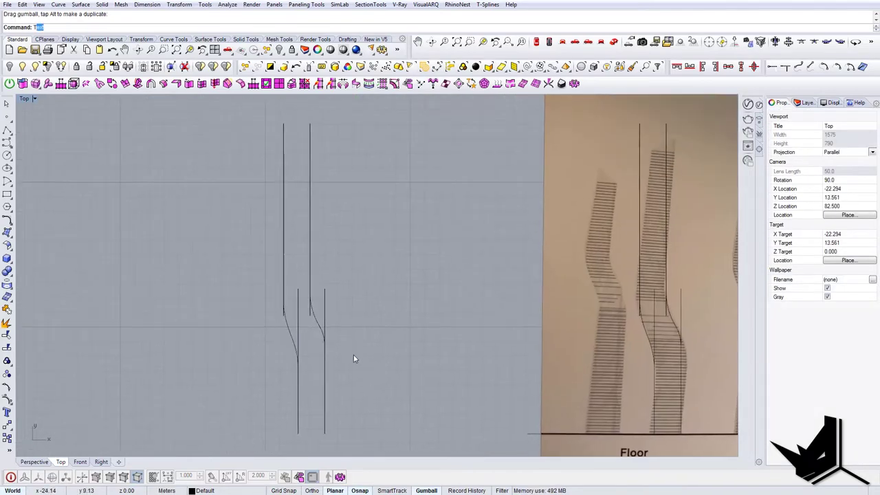
pyautogui.press('Return')
pyautogui.moveTo(354, 356); pyautogui.dragTo(239, 268)
pyautogui.press('Return')
pyautogui.click(284, 315)
pyautogui.click(299, 312)
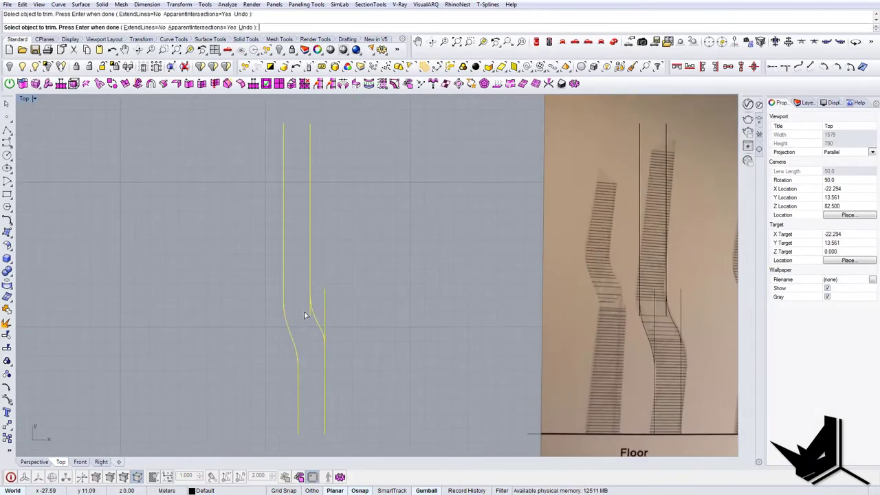
pyautogui.press('Return')
# - Join the six curves of the copied tower outline
pyautogui.click(321, 324)
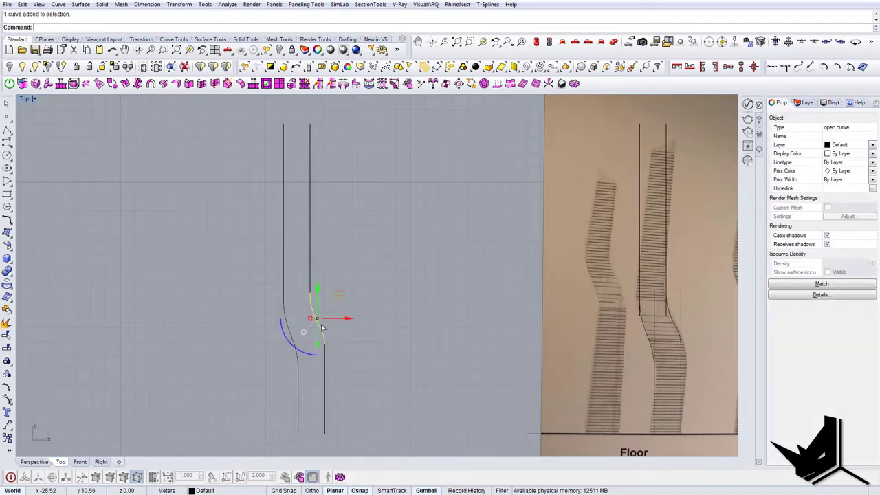
pyautogui.click(366, 374)
pyautogui.hotkey('ctrl', 'a')
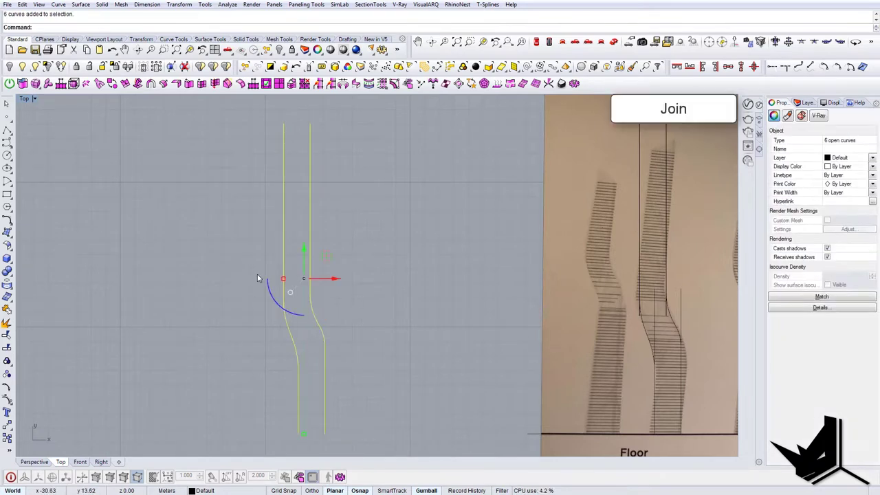
pyautogui.press('Return')
# - Turn on the control points of the copied outline and adjust the points around the right edge's bend
pyautogui.moveTo(359, 318); pyautogui.dragTo(312, 298, button='right')
pyautogui.click(7, 403)
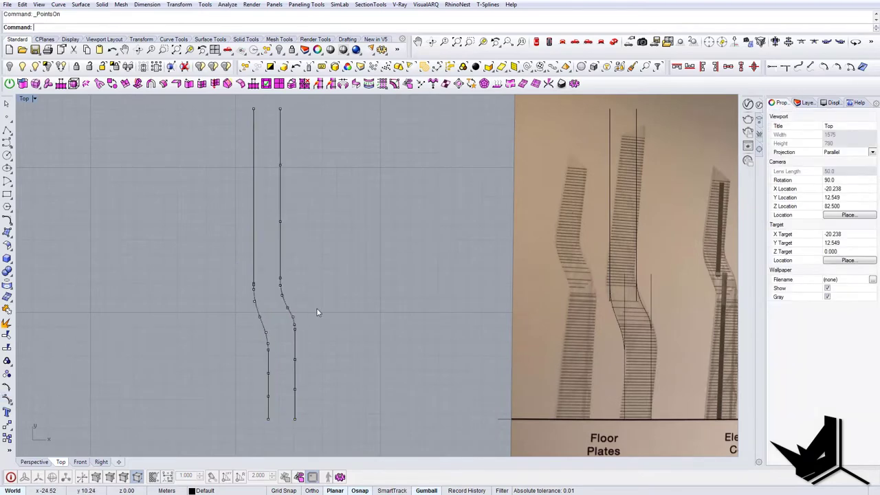
pyautogui.scroll(4, 303, 323)
pyautogui.moveTo(310, 357); pyautogui.dragTo(312, 359)
pyautogui.scroll(-6, 321, 310)
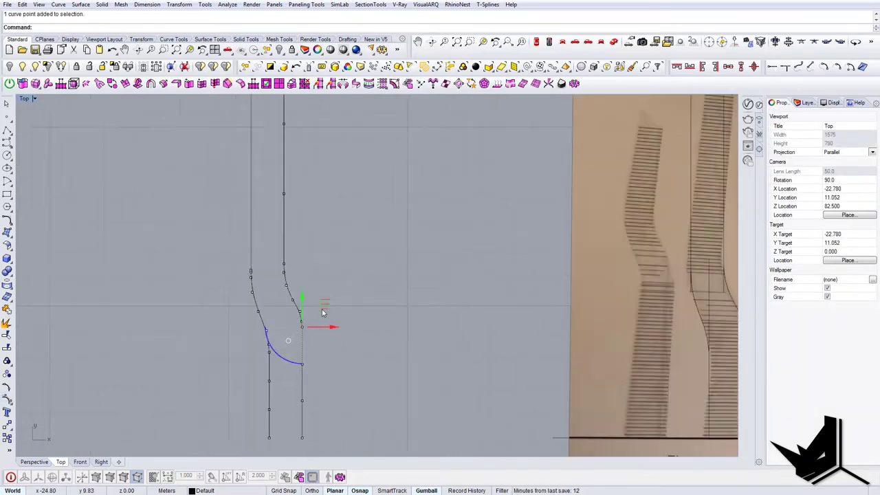
pyautogui.moveTo(323, 309); pyautogui.dragTo(324, 289, button='right')
pyautogui.moveTo(308, 277); pyautogui.dragTo(327, 300)
pyautogui.scroll(6, 315, 294)
pyautogui.click(305, 302)
pyautogui.press('Escape')
pyautogui.press('Escape')
pyautogui.scroll(-10, 333, 318)
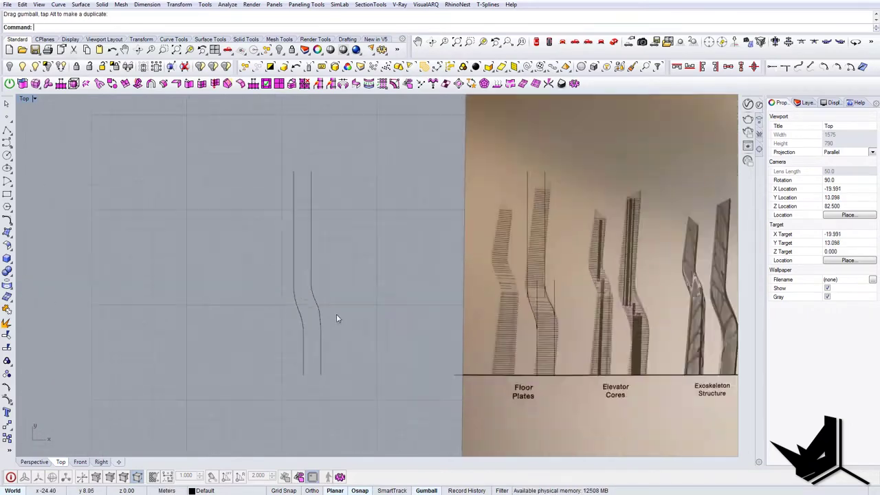
# - Explode the outline's right edge curve and delete its bend segment
pyautogui.scroll(5, 336, 318)
pyautogui.click(324, 317)
pyautogui.write('EX')
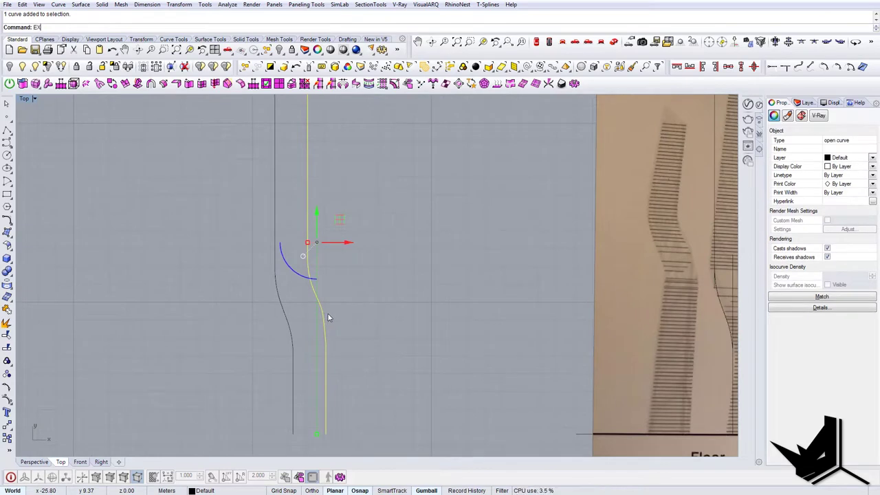
pyautogui.press('Return')
pyautogui.click(326, 315)
pyautogui.press('Delete')
# - Draw two horizontal lines from the left edge past the right edge, one below the bend and one above it
pyautogui.moveTo(338, 354); pyautogui.dragTo(287, 309, button='right')
pyautogui.write('L')
pyautogui.press('Return')
pyautogui.click(277, 310)
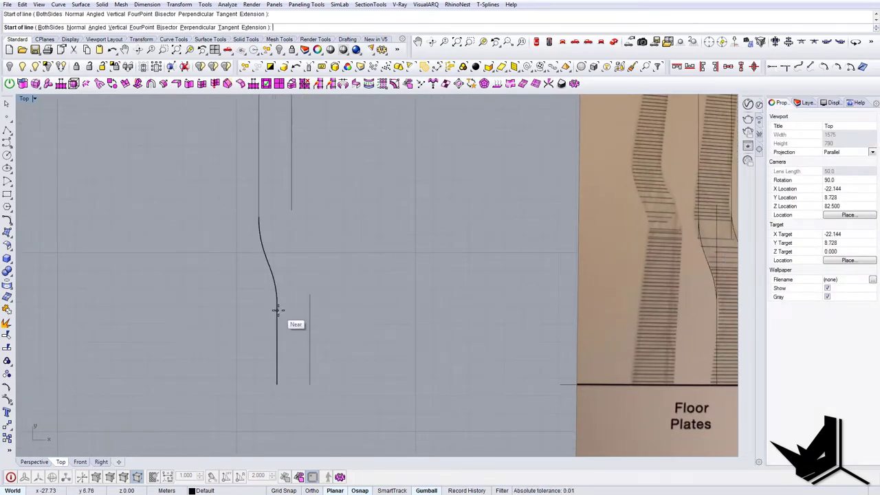
pyautogui.click(350, 310)
pyautogui.rightClick(350, 311)
pyautogui.scroll(-6, 348, 312)
pyautogui.scroll(6, 323, 262)
pyautogui.rightClick(294, 256)
pyautogui.rightClick(292, 255)
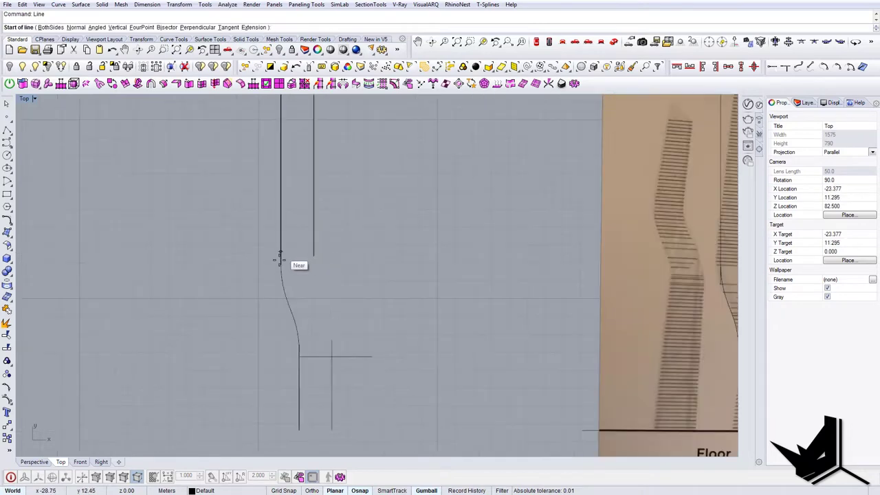
pyautogui.click(280, 252)
pyautogui.click(354, 251)
# - Trim the two horizontal lines and the right edge's straight segments to each other so they meet at clean corners
pyautogui.scroll(-2, 349, 261)
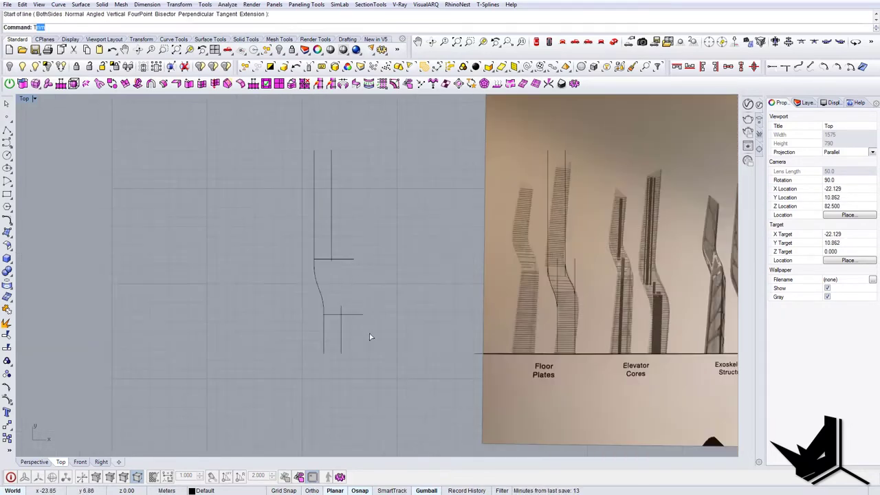
pyautogui.press('Return')
pyautogui.press('Return')
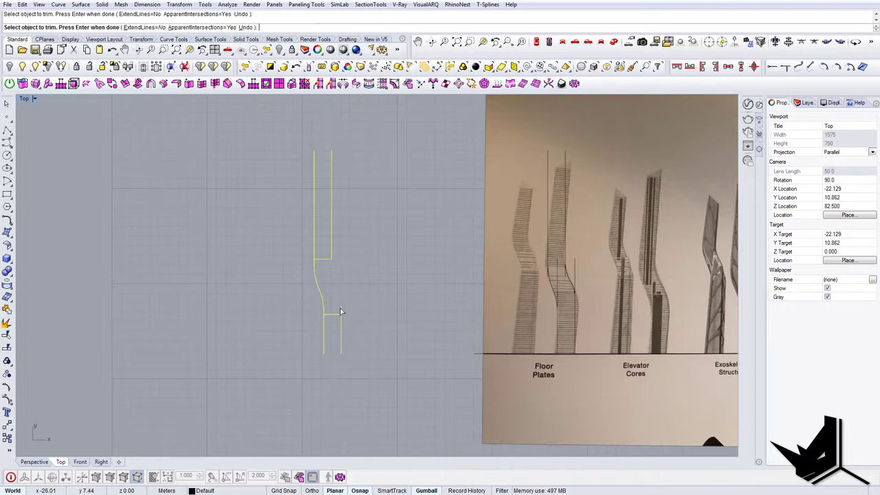
pyautogui.rightClick(341, 312)
pyautogui.scroll(4, 342, 312)
pyautogui.moveTo(347, 306); pyautogui.dragTo(362, 328, button='right')
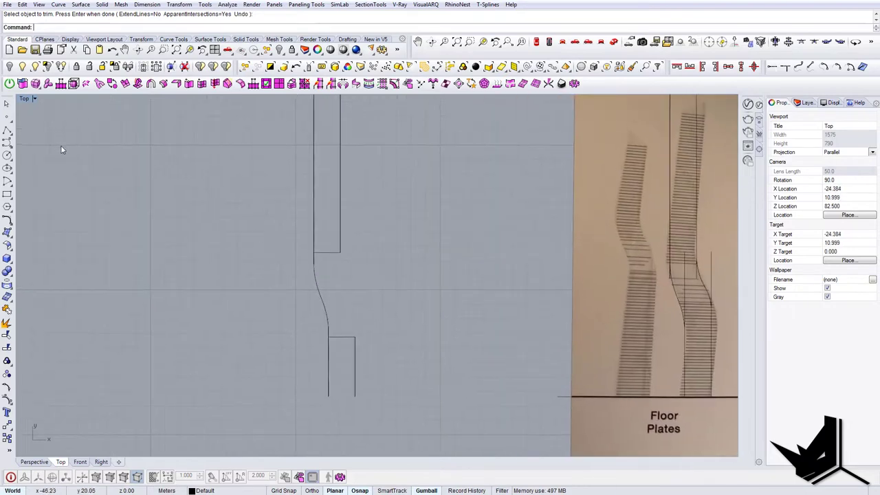
# - Copy the left edge's bend and lower curve to the right side, from the bend's top to the upper horizontal line's right end
pyautogui.click(318, 286)
pyautogui.write('copy')
pyautogui.press('Return')
pyautogui.click(314, 261)
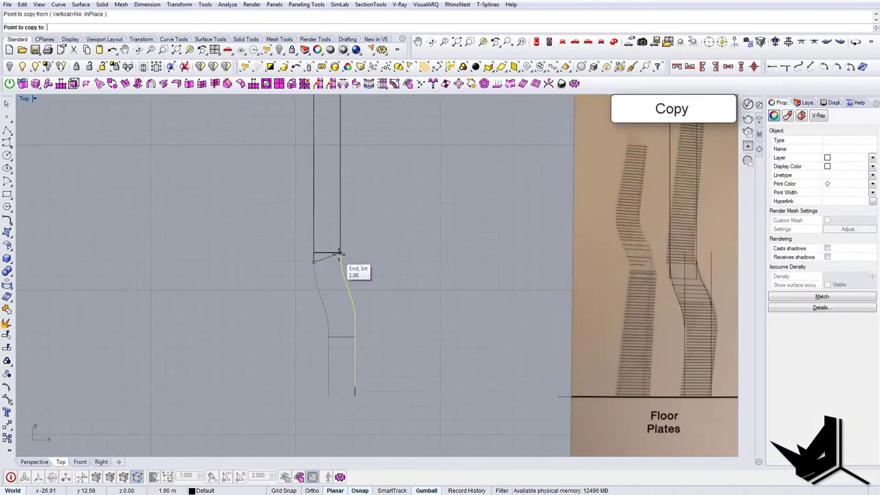
pyautogui.click(339, 255)
pyautogui.press('Return')
pyautogui.scroll(-2, 322, 334)
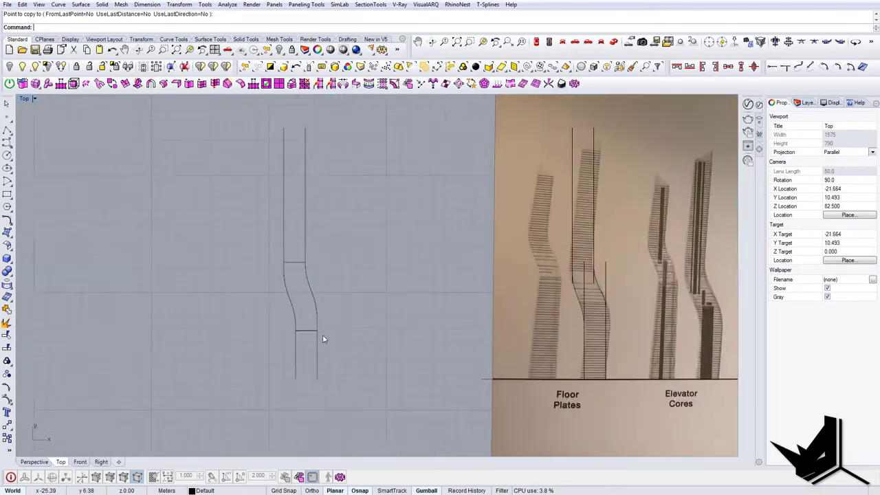
# - Delete the old straight segment that overlaps the copied curve on the tower base's right edge
pyautogui.scroll(2, 323, 334)
pyautogui.click(324, 347)
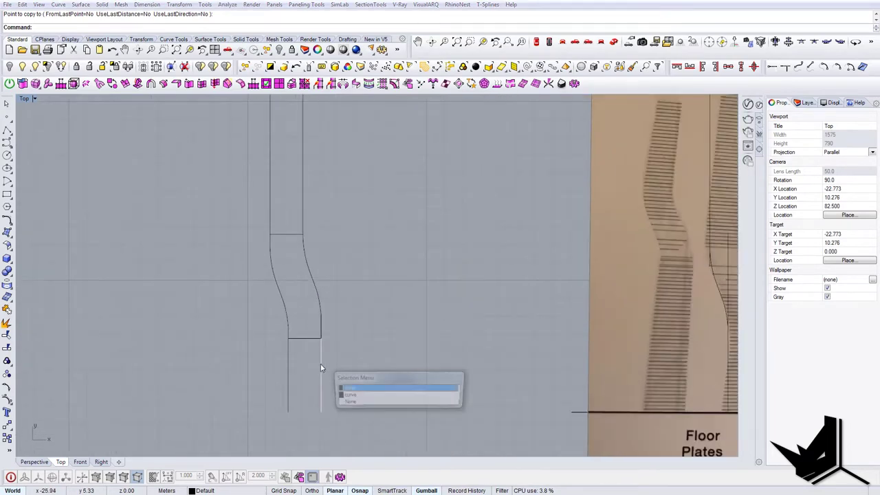
pyautogui.click(359, 390)
pyautogui.press('Escape')
pyautogui.moveTo(322, 374); pyautogui.dragTo(306, 335, button='right')
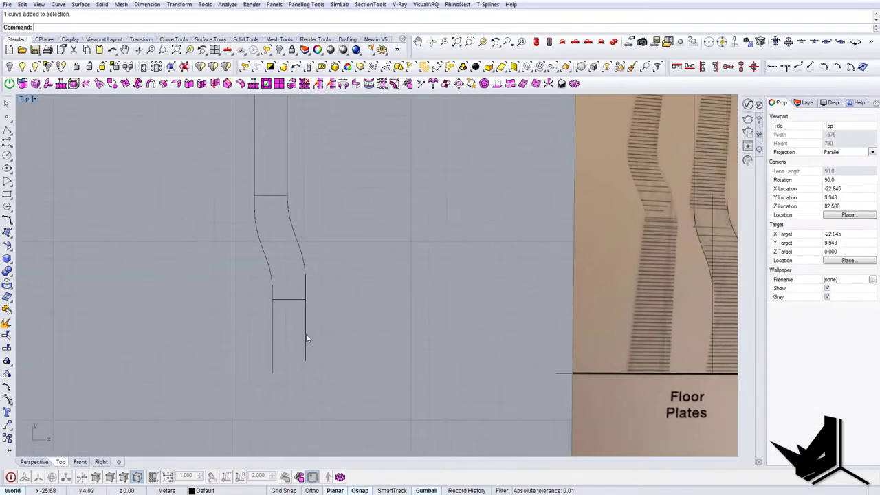
# - Draw a horizontal line from the left edge's bottom end past the right edge and extend the right edge curve down to it
pyautogui.press('Return')
pyautogui.click(273, 373)
pyautogui.click(340, 373)
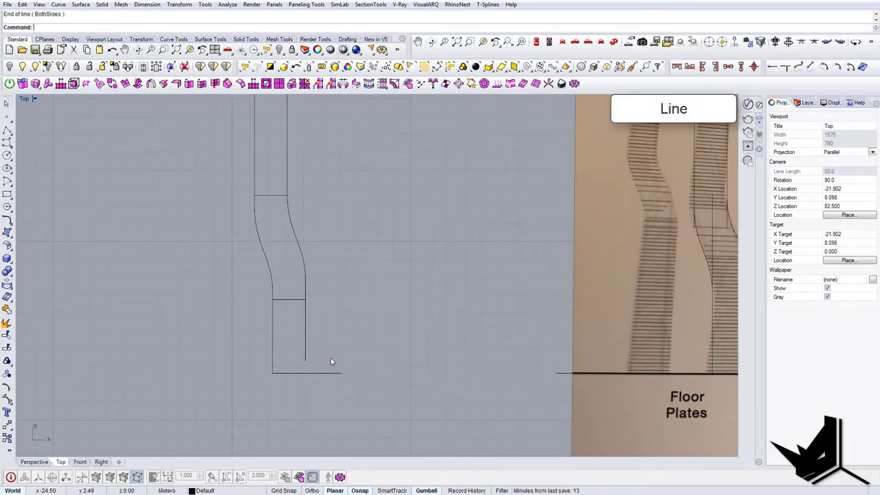
pyautogui.write('Exte')
pyautogui.press('Return')
pyautogui.click(312, 373)
pyautogui.press('Return')
pyautogui.click(307, 359)
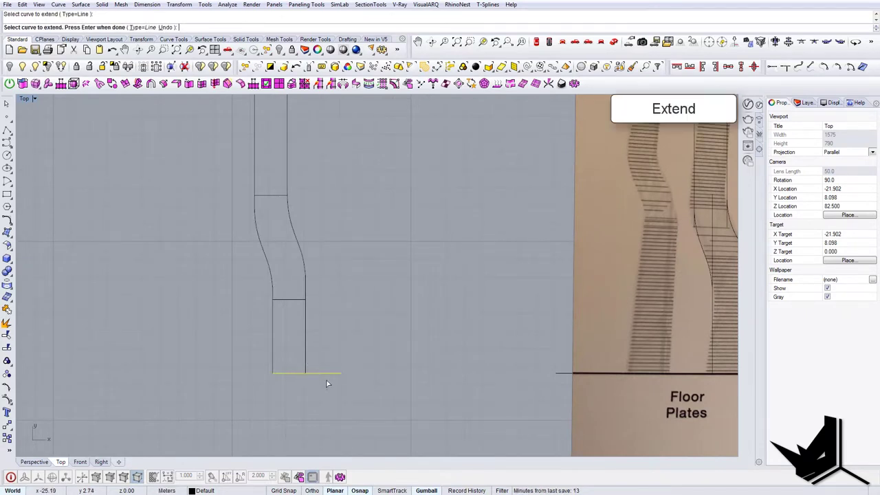
# - Delete the horizontal helper line at the tower's base
pyautogui.click(314, 373)
pyautogui.press('Escape')
pyautogui.moveTo(344, 397); pyautogui.dragTo(319, 360)
pyautogui.press('Delete')
# - Inspect the right edge curve around the bend and the lower horizontal line
pyautogui.moveTo(319, 278); pyautogui.dragTo(309, 316, button='right')
pyautogui.click(321, 297)
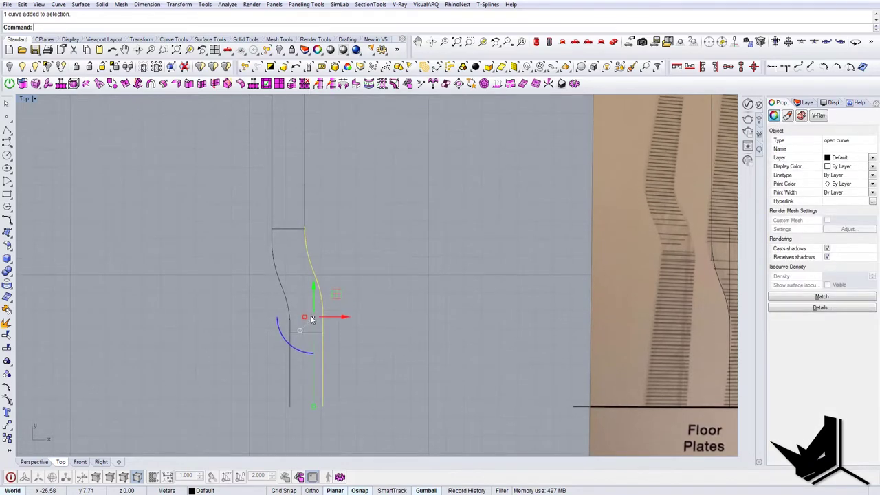
pyautogui.click(16, 397)
pyautogui.scroll(5, 334, 304)
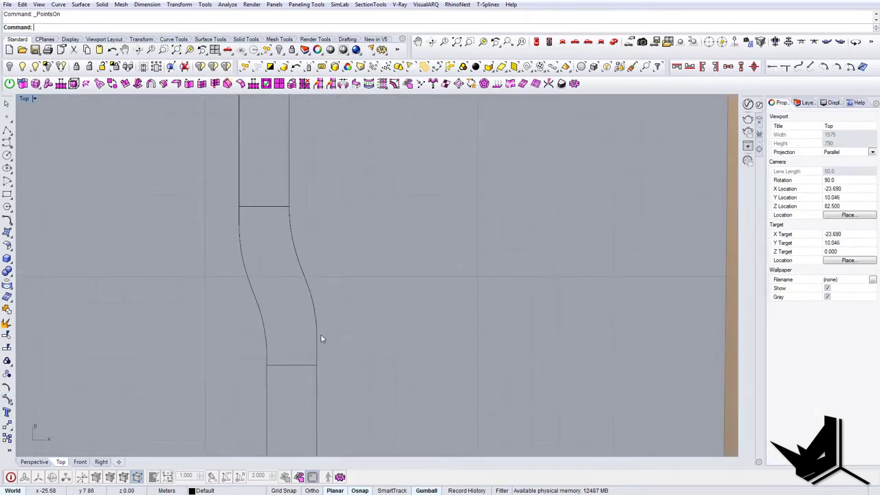
pyautogui.scroll(-3, 321, 339)
pyautogui.click(319, 357)
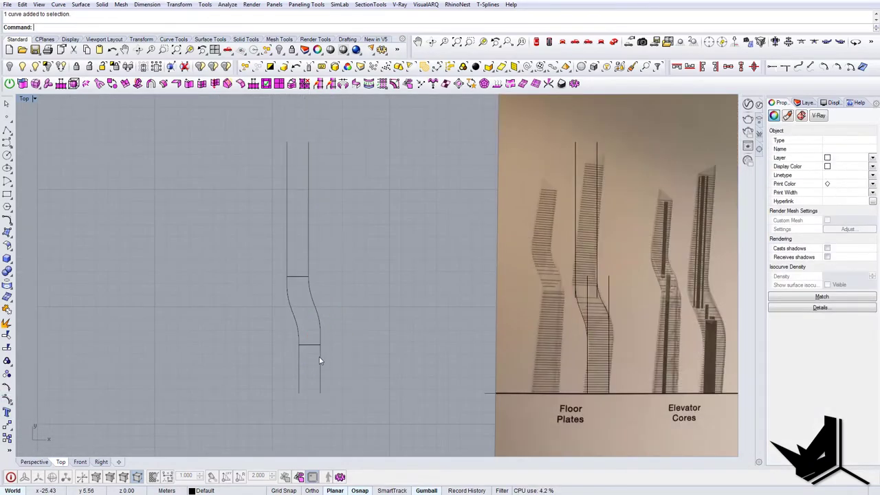
# - Delete the two horizontal construction lines across the bend of the tower outline
pyautogui.press('Delete')
pyautogui.click(300, 277)
pyautogui.press('Delete')
pyautogui.moveTo(347, 248); pyautogui.dragTo(333, 270, button='right')
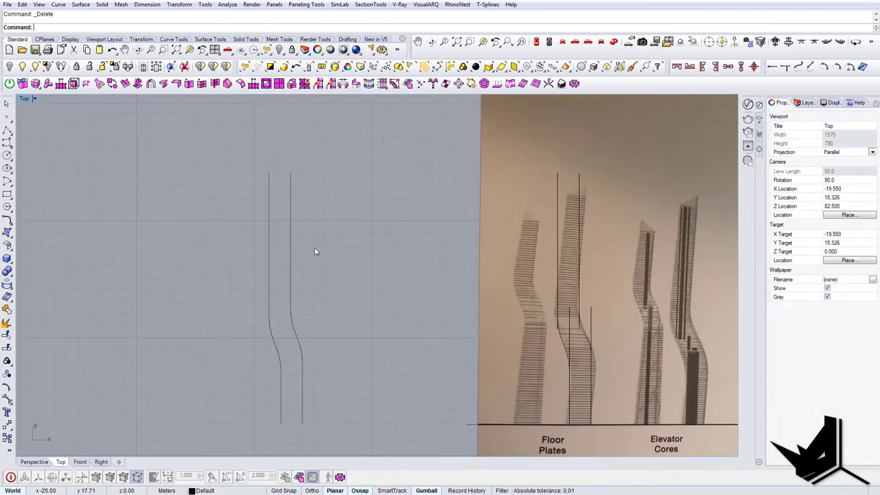
# - Draw a sloping line between the two edges near the tower's top and a horizontal line closing the base
pyautogui.write('line')
pyautogui.press('Return')
pyautogui.click(269, 191)
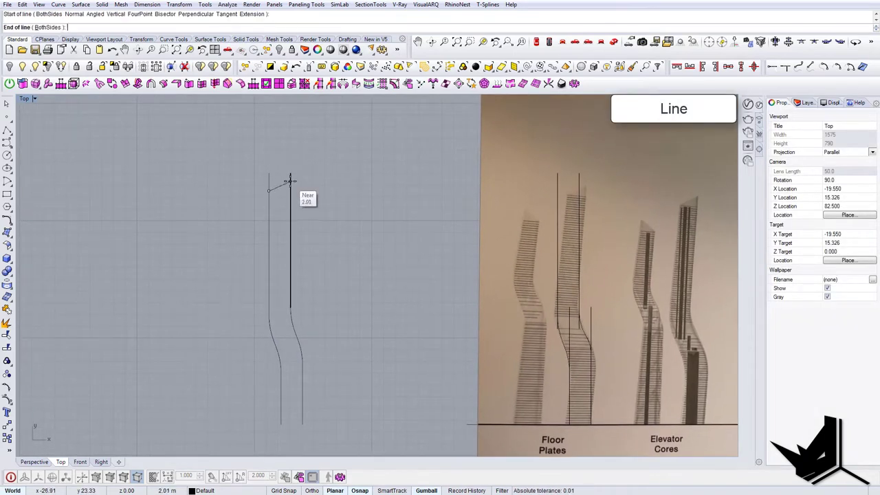
pyautogui.click(289, 180)
pyautogui.scroll(-1, 321, 258)
pyautogui.press('Return')
pyautogui.click(289, 385)
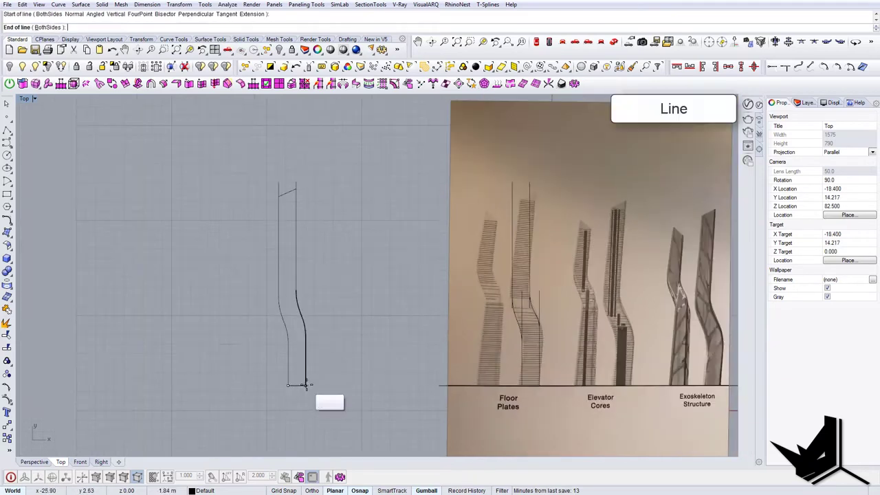
pyautogui.click(306, 385)
# - Trim both edge curves above the sloping roof line
pyautogui.write('trim')
pyautogui.press('Return')
pyautogui.moveTo(335, 406)
pyautogui.mouseDown()
pyautogui.moveTo(236, 199)
pyautogui.moveTo(237, 180)
pyautogui.mouseUp()
pyautogui.press('Return')
pyautogui.click(279, 188)
pyautogui.click(296, 185)
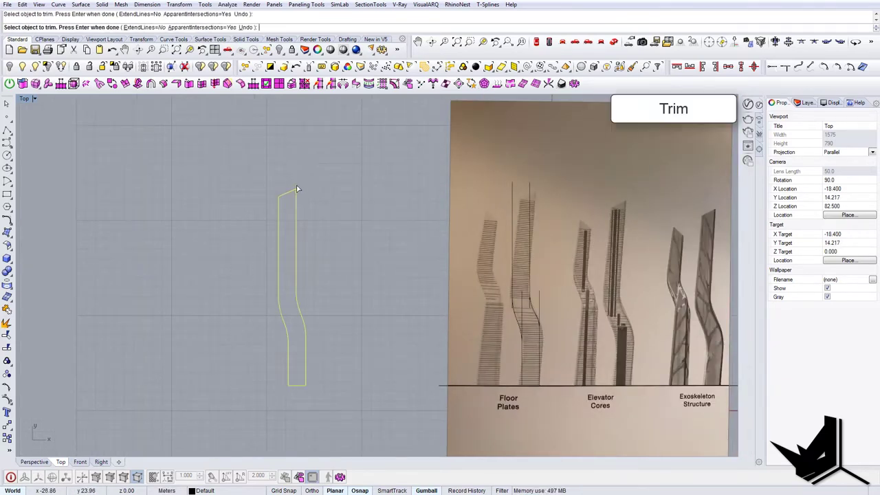
pyautogui.press('Return')
# - Join all the curves of the tower outline
pyautogui.moveTo(334, 412); pyautogui.dragTo(256, 181)
pyautogui.moveTo(289, 229); pyautogui.dragTo(249, 217, button='right')
pyautogui.write('join')
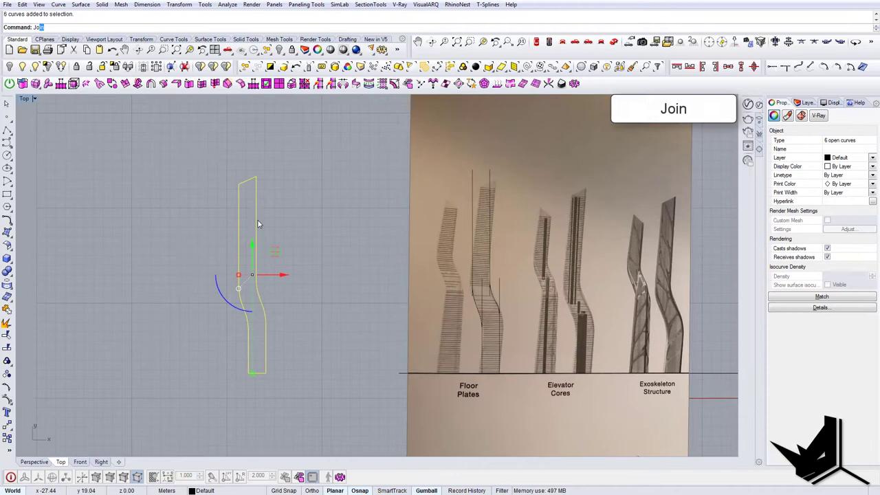
pyautogui.press('Return')
pyautogui.moveTo(302, 248); pyautogui.dragTo(273, 251, button='right')
pyautogui.click(295, 254)
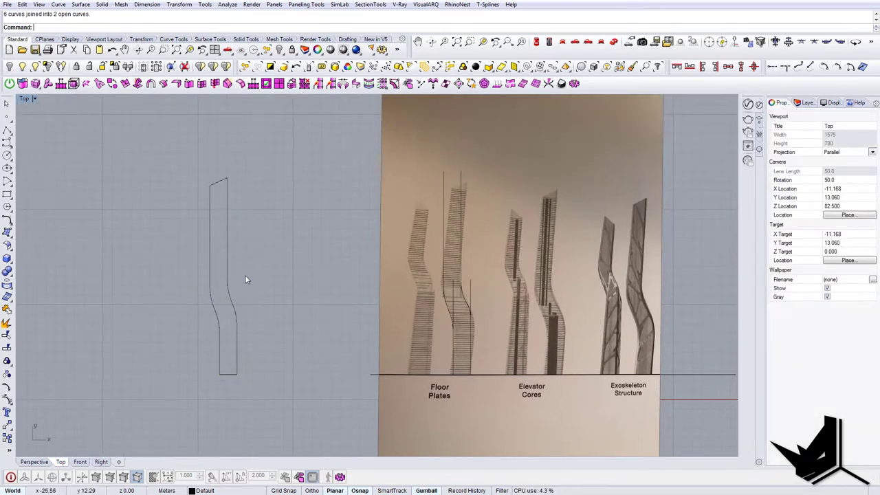
# - Try to join the two remaining open outline curves into one
pyautogui.moveTo(295, 257); pyautogui.dragTo(224, 231, button='right')
pyautogui.click(183, 282)
pyautogui.click(246, 335)
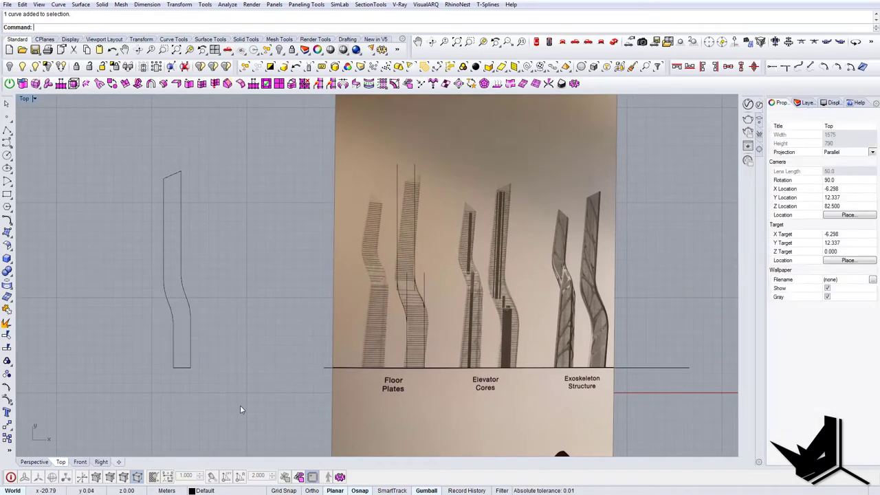
pyautogui.moveTo(120, 164); pyautogui.dragTo(119, 164)
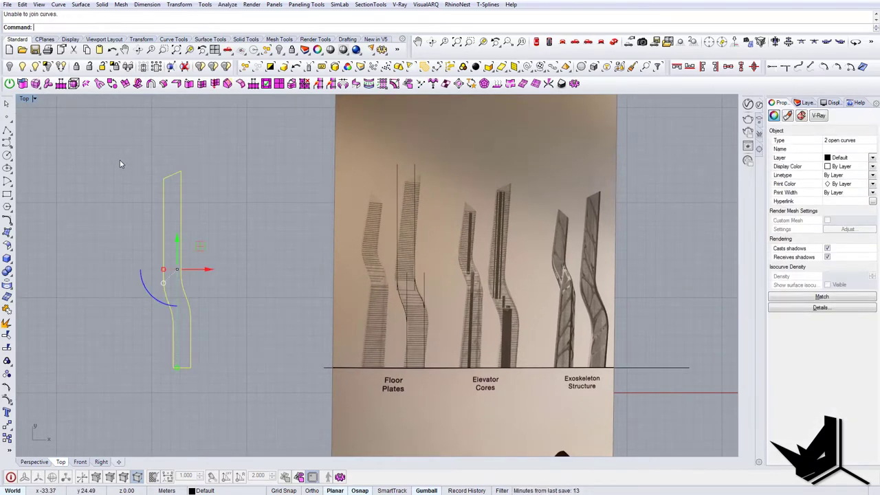
pyautogui.click(120, 164)
# - Show the upper open curve's control points and raise its two lower end points away from the bend
pyautogui.click(182, 218)
pyautogui.scroll(2, 179, 286)
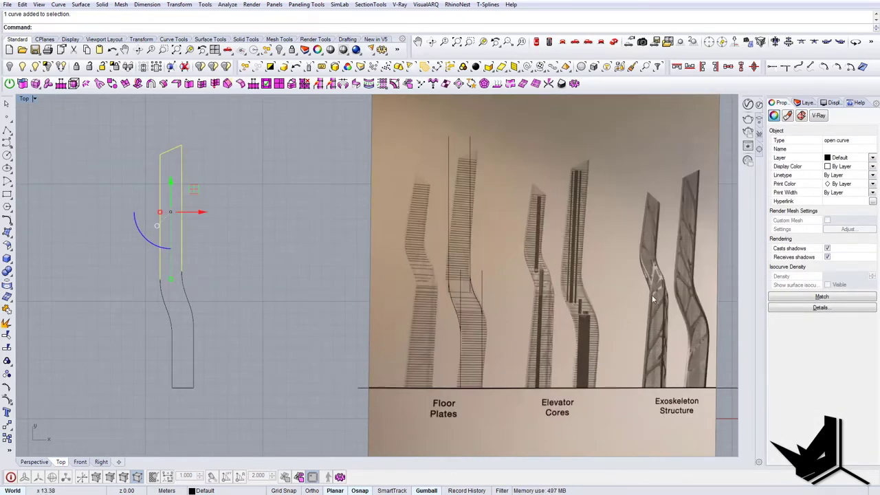
pyautogui.scroll(4, 313, 298)
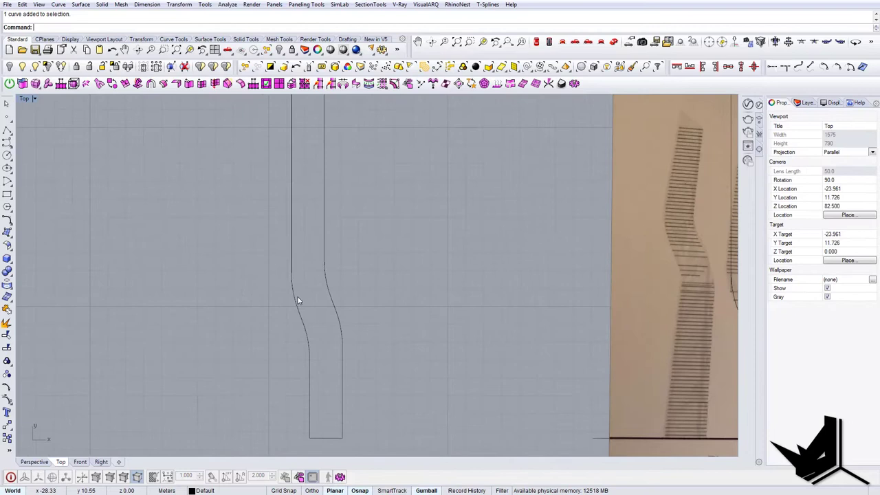
pyautogui.click(325, 240)
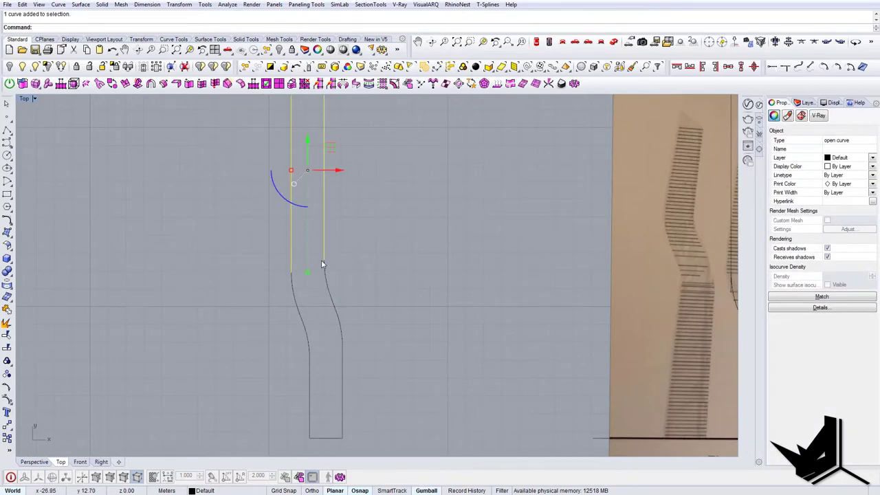
pyautogui.moveTo(308, 265); pyautogui.dragTo(300, 266, button='right')
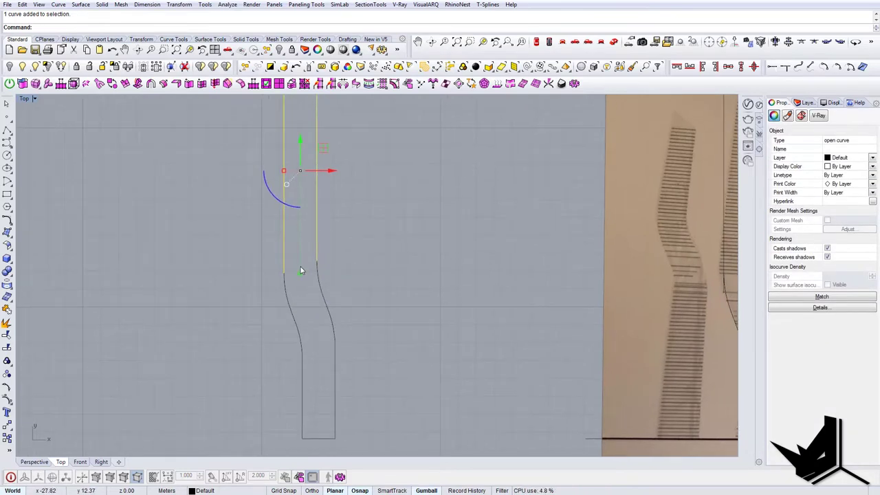
pyautogui.click(6, 401)
pyautogui.moveTo(267, 257); pyautogui.dragTo(333, 283)
pyautogui.moveTo(299, 233); pyautogui.dragTo(300, 188)
pyautogui.press('Escape')
pyautogui.press('Escape')
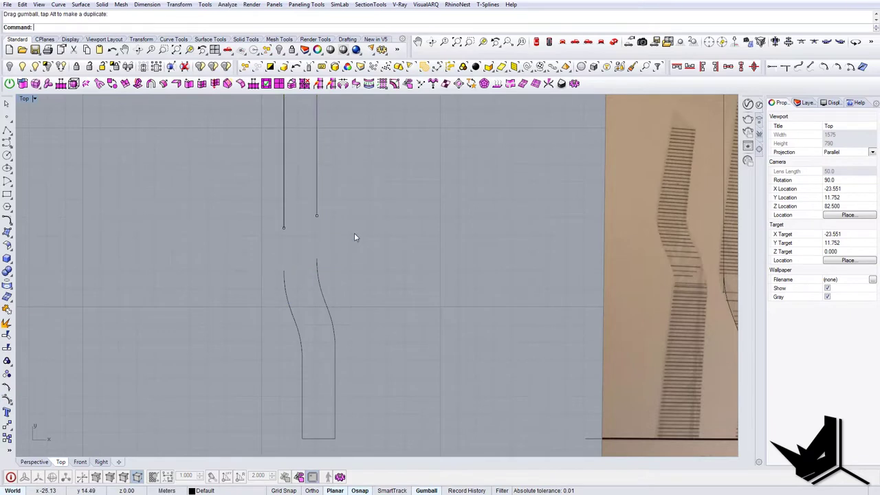
# - Fillet the upper curve's ends to the lower curve's ends with radius 0 and Join=Yes on both sides of the outline
pyautogui.write('f')
pyautogui.press('Return')
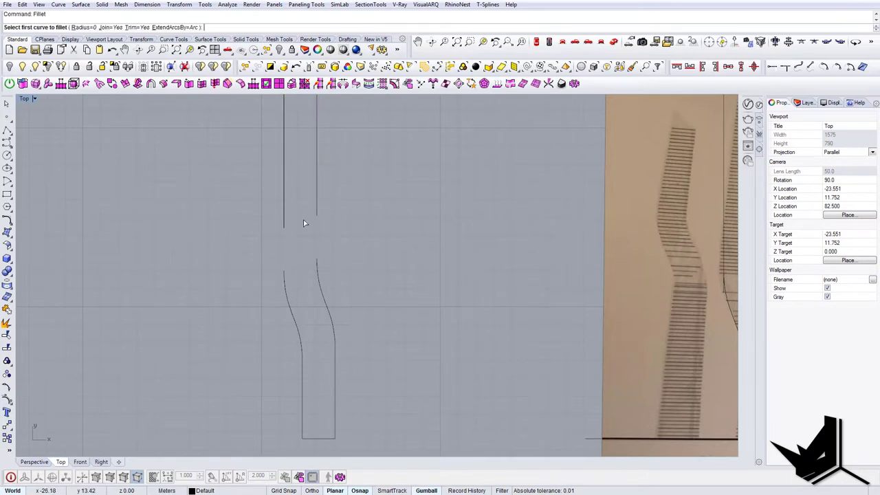
pyautogui.click(283, 273)
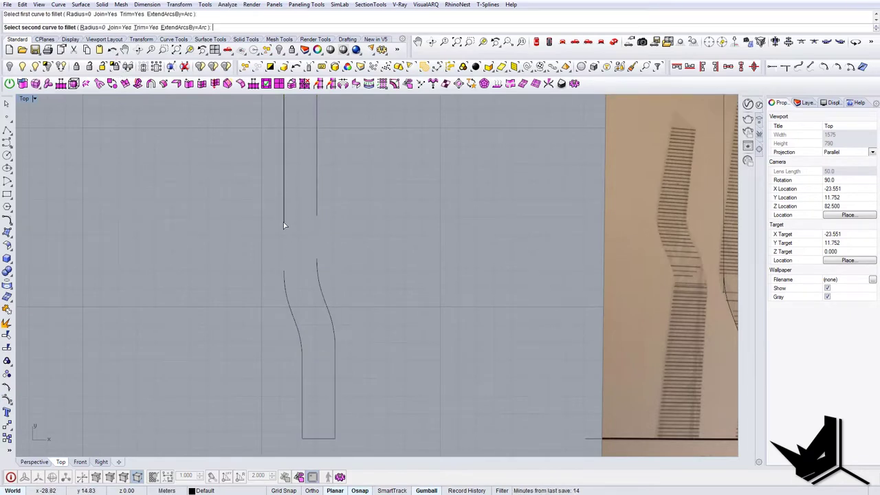
pyautogui.click(283, 222)
pyautogui.rightClick(317, 214)
pyautogui.click(316, 213)
pyautogui.click(316, 263)
pyautogui.click(318, 257)
pyautogui.scroll(-12, 319, 257)
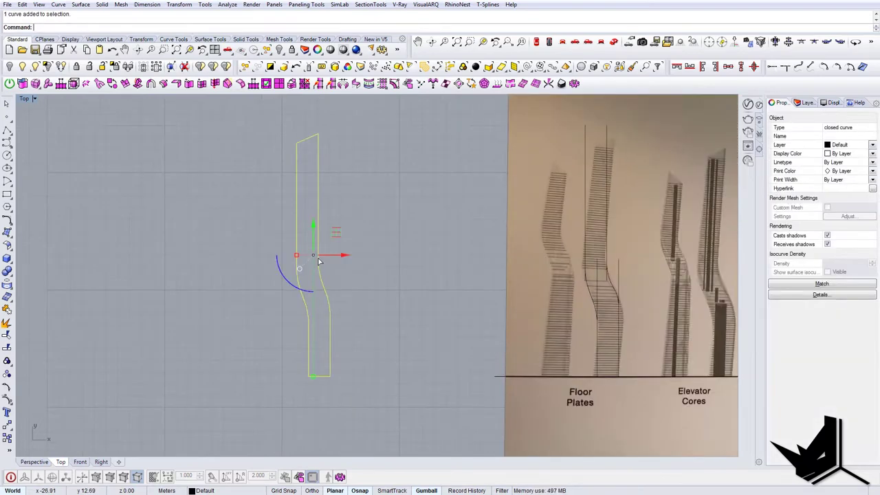
pyautogui.press('Escape')
# - Copy the closed tower outline horizontally to the other side of the reference image, beside the Exoskeleton Structure drawing
pyautogui.moveTo(330, 283); pyautogui.dragTo(255, 293, button='right')
pyautogui.scroll(5, 289, 299)
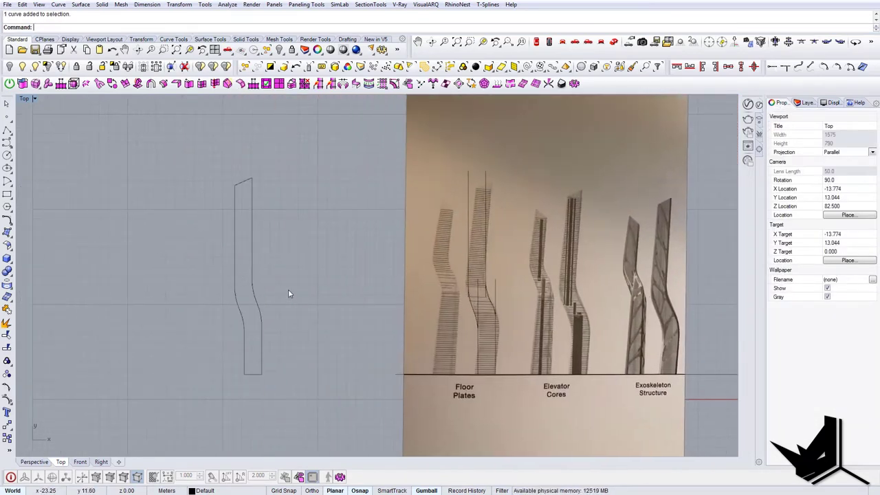
pyautogui.click(238, 279)
pyautogui.moveTo(612, 283); pyautogui.dragTo(558, 277, button='right')
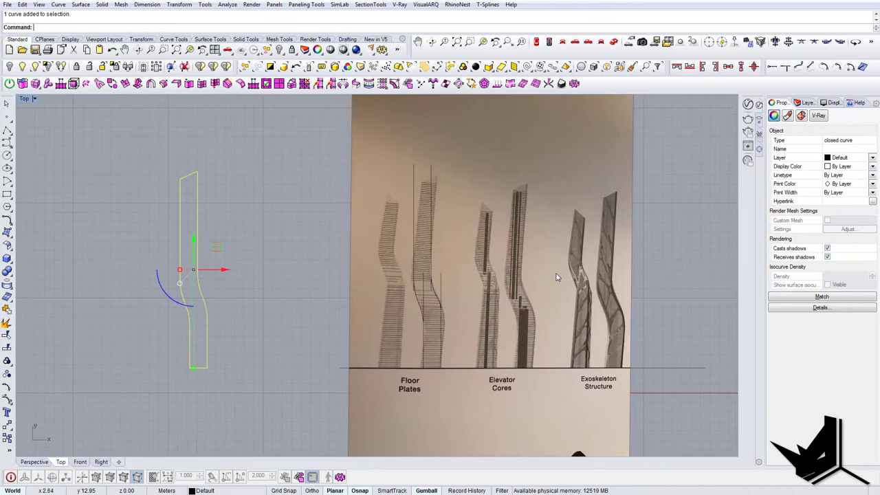
pyautogui.keyDown('alt'); pyautogui.moveTo(225, 270); pyautogui.dragTo(693, 272); pyautogui.keyUp('alt')
pyautogui.moveTo(536, 288); pyautogui.dragTo(268, 303, button='right')
pyautogui.scroll(4, 405, 288)
pyautogui.moveTo(405, 289); pyautogui.dragTo(455, 298, button='right')
pyautogui.click(487, 289)
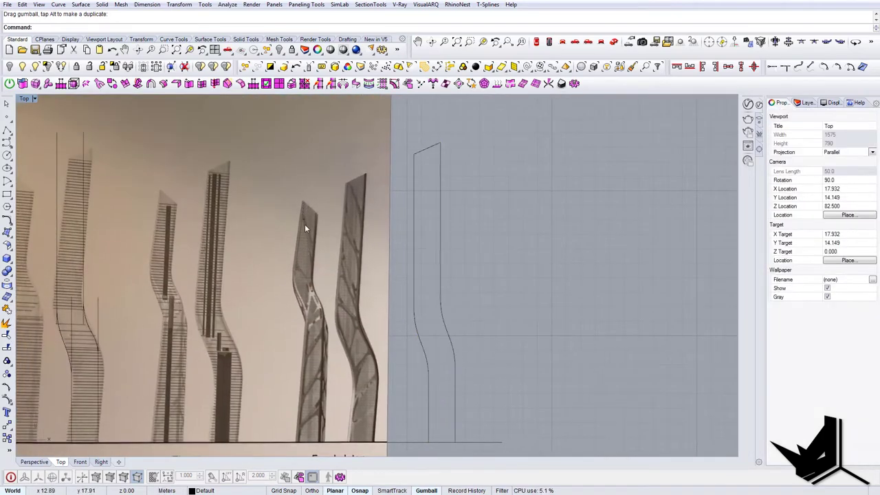
# - Examine the Exoskeleton Structure towers in the reference against the copied outline
pyautogui.scroll(-2, 403, 381)
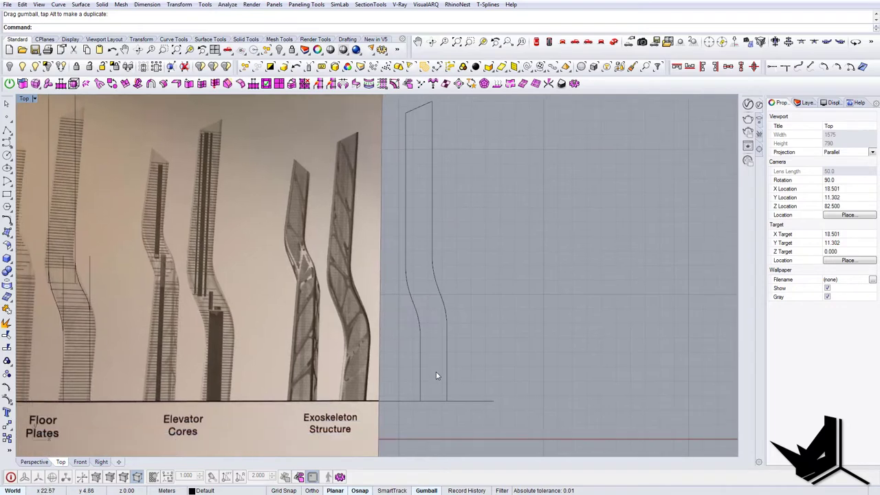
pyautogui.scroll(4, 427, 368)
pyautogui.scroll(-2, 438, 380)
pyautogui.scroll(3, 342, 267)
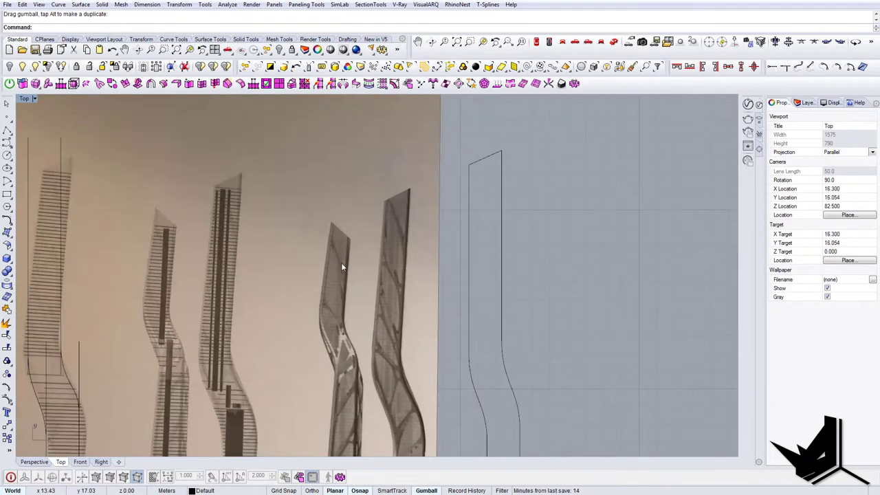
pyautogui.scroll(4, 337, 231)
pyautogui.scroll(-4, 338, 234)
pyautogui.moveTo(369, 423); pyautogui.dragTo(349, 338, button='right')
pyautogui.scroll(-2, 398, 382)
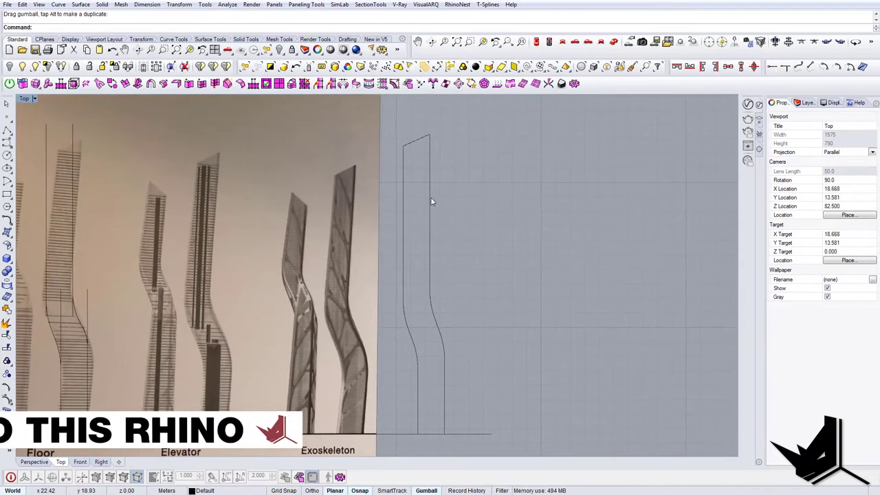
# - Move the copied outline farther away from the reference image
pyautogui.click(431, 204)
pyautogui.moveTo(459, 284); pyautogui.dragTo(469, 276, button='right')
pyautogui.moveTo(467, 280); pyautogui.dragTo(613, 283)
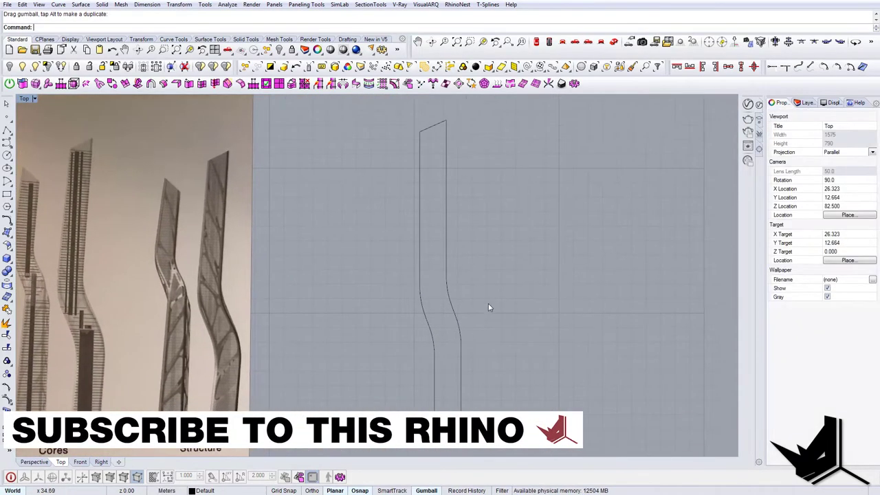
# - Explode the copied outline and join its side segments into two edge curves, keeping the roof and base lines separate
pyautogui.click(451, 309)
pyautogui.press('Up')
pyautogui.press('Return')
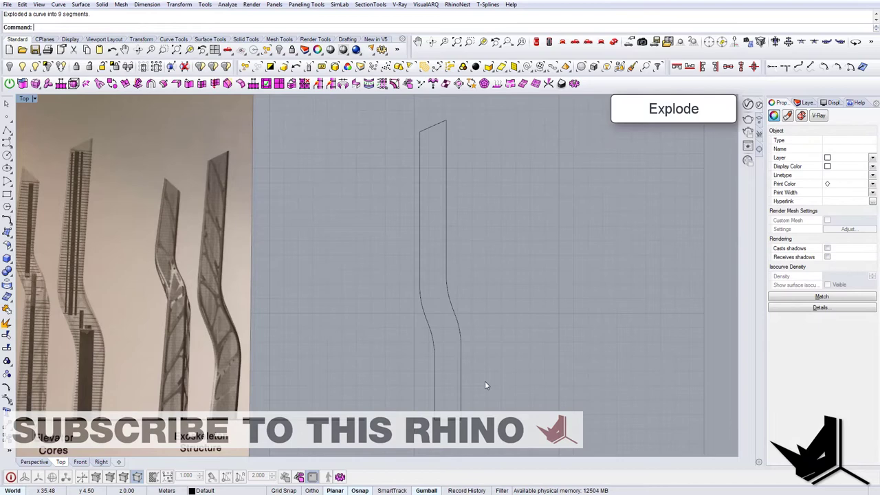
pyautogui.moveTo(484, 381); pyautogui.dragTo(372, 149)
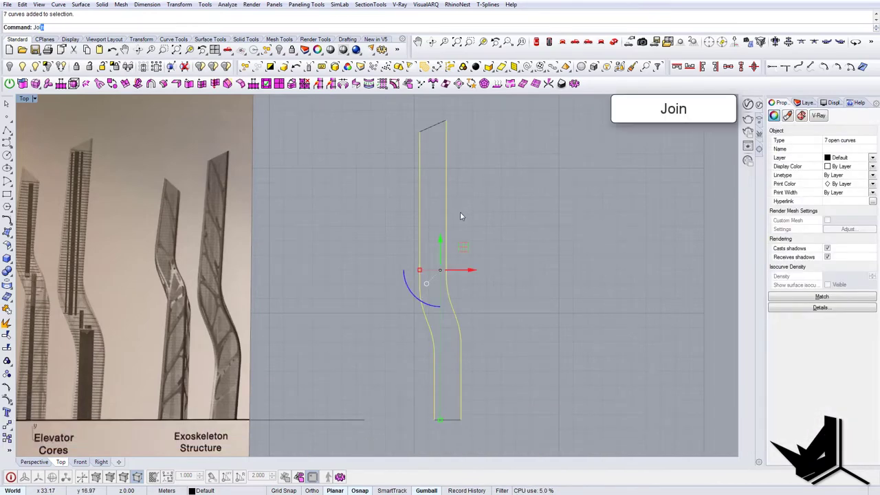
pyautogui.press('Return')
pyautogui.moveTo(416, 200)
pyautogui.mouseDown(button='right')
pyautogui.moveTo(422, 208)
pyautogui.moveTo(414, 205)
pyautogui.mouseUp(button='right')
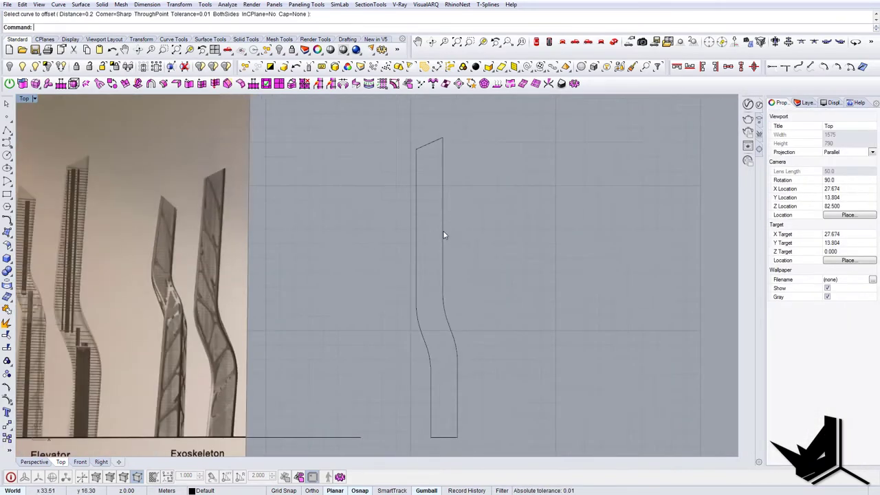
# - Offset both edge curves of the copied outline inward by 0.2
pyautogui.click(442, 230)
pyautogui.write('O')
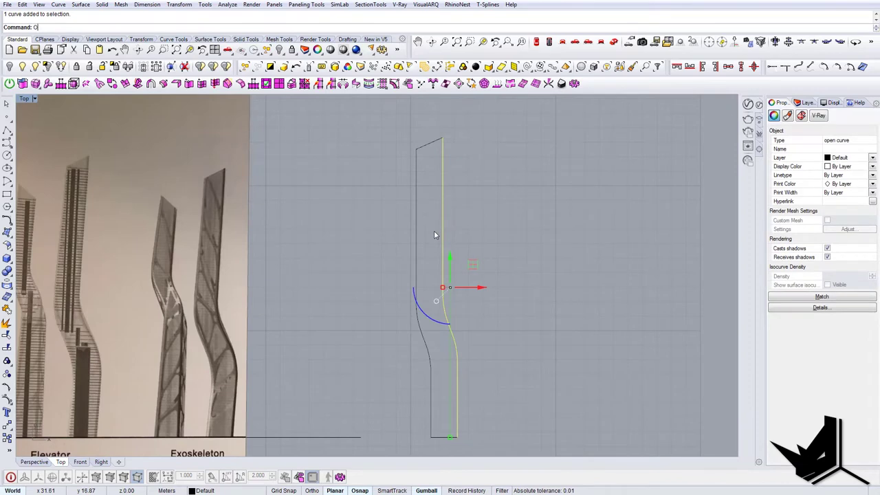
pyautogui.press('Return')
pyautogui.scroll(6, 430, 230)
pyautogui.click(431, 230)
pyautogui.click(404, 252)
pyautogui.press('Return')
pyautogui.click(422, 247)
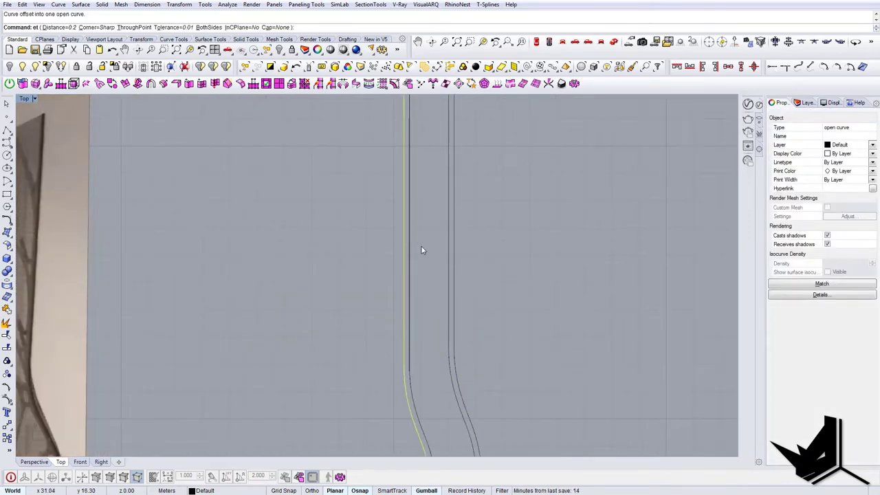
pyautogui.scroll(-9, 422, 249)
pyautogui.press('Escape')
# - Extend the left inner offset curve up to the sloping roof line
pyautogui.scroll(6, 273, 289)
pyautogui.scroll(-4, 432, 288)
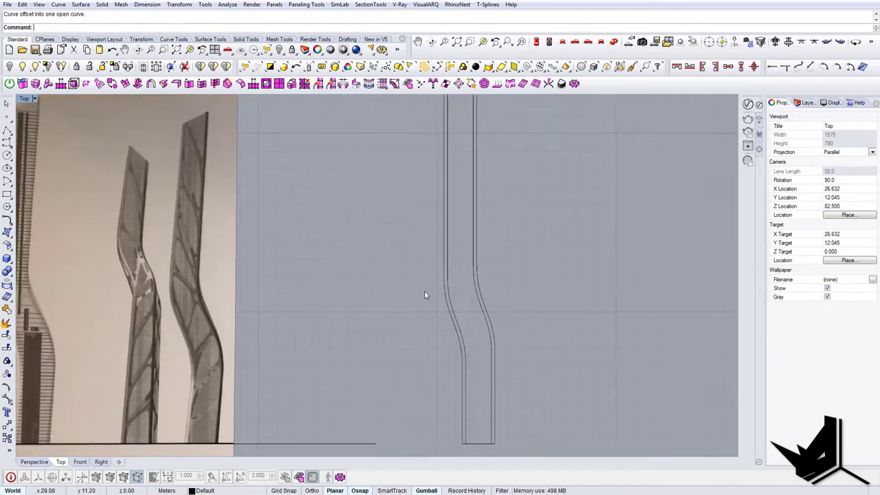
pyautogui.scroll(4, 431, 238)
pyautogui.scroll(2, 450, 211)
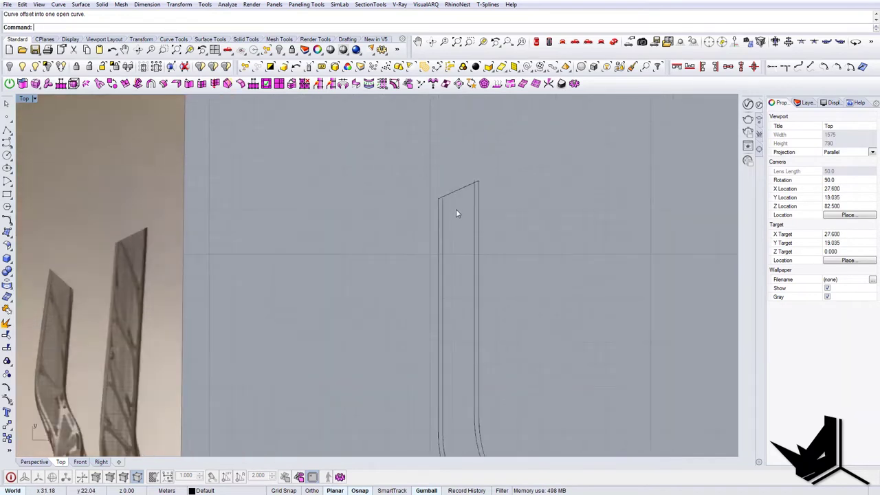
pyautogui.write('extend')
pyautogui.press('Return')
pyautogui.click(451, 195)
pyautogui.press('Return')
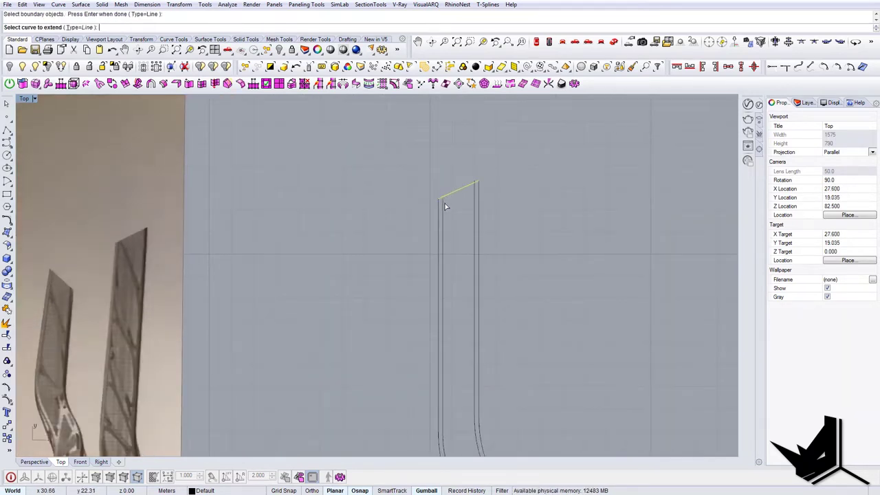
pyautogui.click(443, 202)
pyautogui.press('Return')
pyautogui.scroll(4, 468, 178)
# - Trim the end of the right inner offset curve that projects above the sloping roof line
pyautogui.write('trim')
pyautogui.press('Return')
pyautogui.moveTo(503, 208); pyautogui.dragTo(473, 174)
pyautogui.scroll(2, 477, 172)
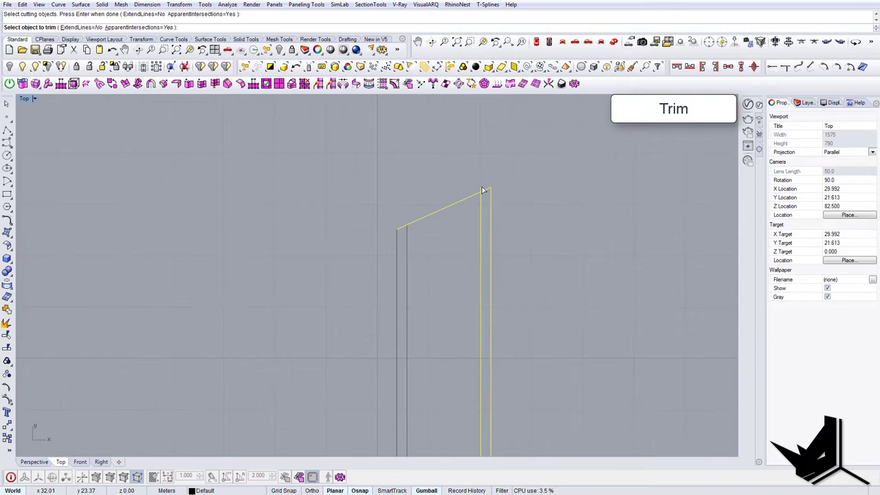
pyautogui.click(480, 185)
pyautogui.press('Return')
pyautogui.scroll(-8, 483, 169)
pyautogui.moveTo(493, 227); pyautogui.dragTo(461, 225, button='right')
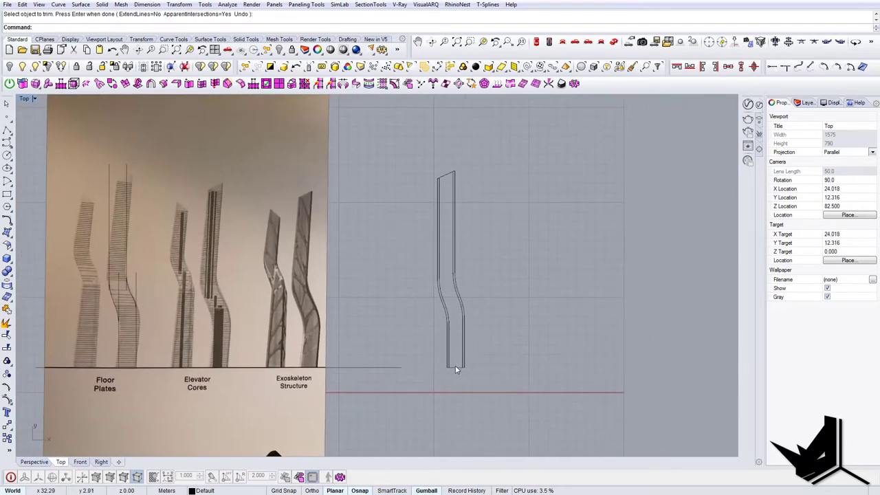
pyautogui.scroll(2, 451, 318)
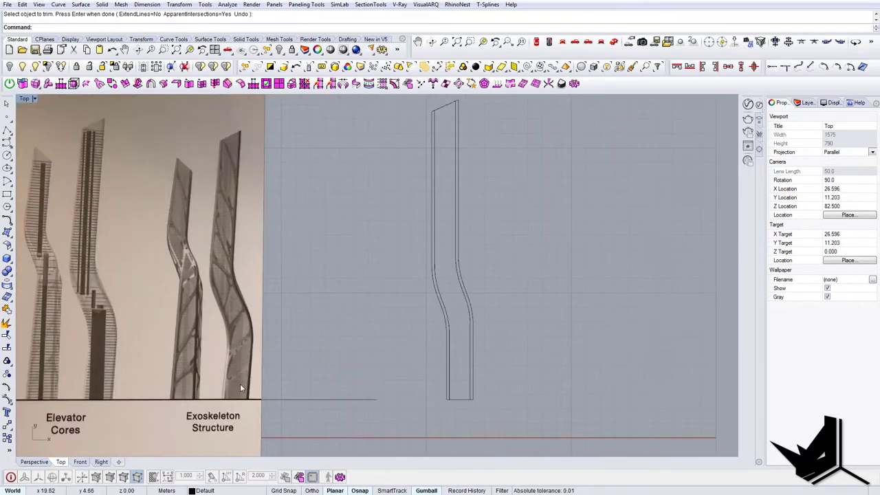
pyautogui.scroll(3, 240, 387)
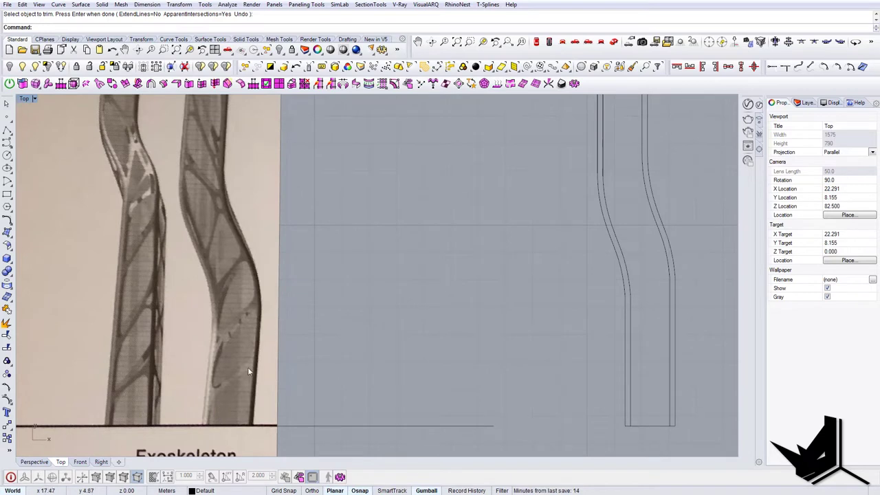
# - Draw two roughly parallel diagonals rising to the right across the straight lower shaft of the outline, the lowest about 5.17 m long
pyautogui.moveTo(533, 335); pyautogui.dragTo(409, 318, button='right')
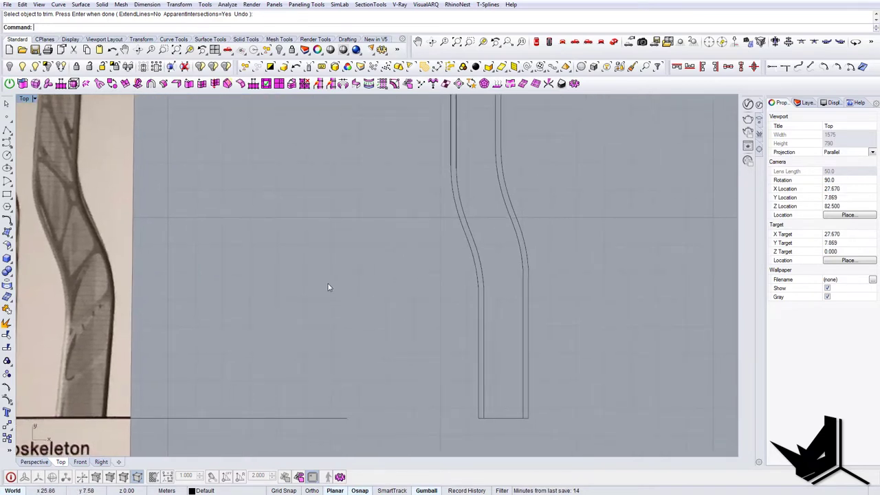
pyautogui.scroll(-2, 327, 287)
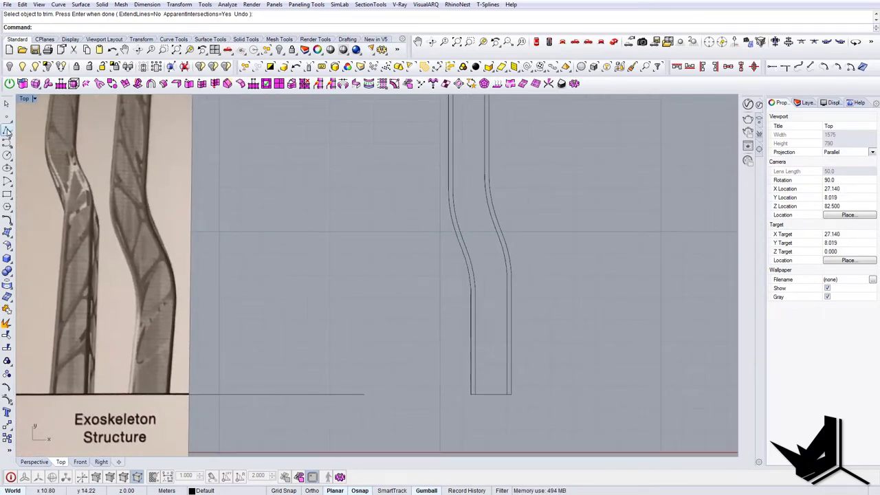
pyautogui.click(7, 131)
pyautogui.click(450, 380)
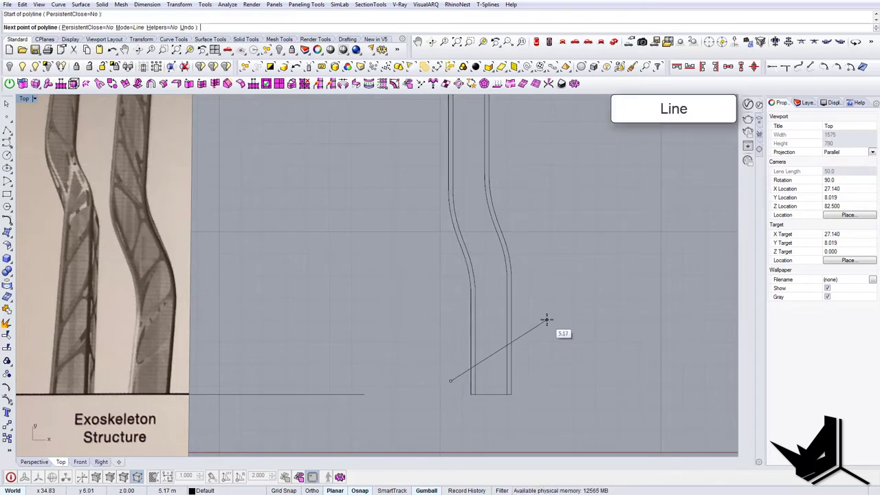
pyautogui.click(546, 320)
pyautogui.press('Return')
pyautogui.press('Return')
pyautogui.click(452, 324)
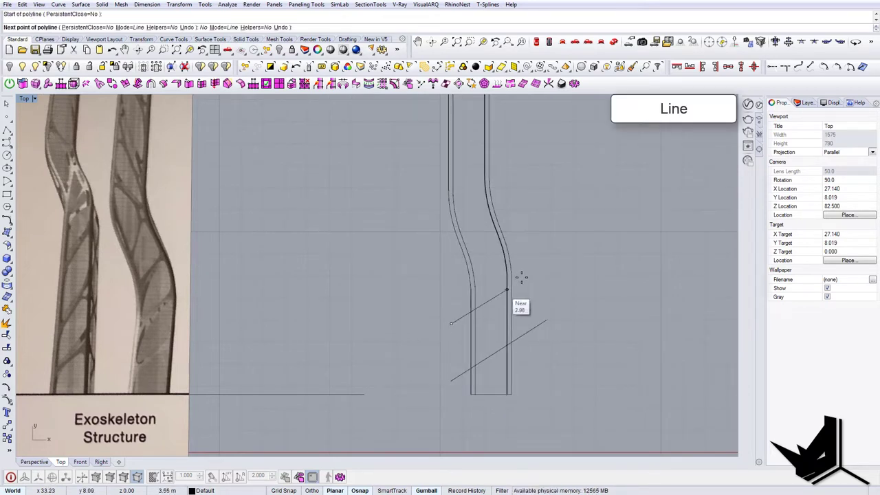
pyautogui.click(528, 271)
pyautogui.press('Return')
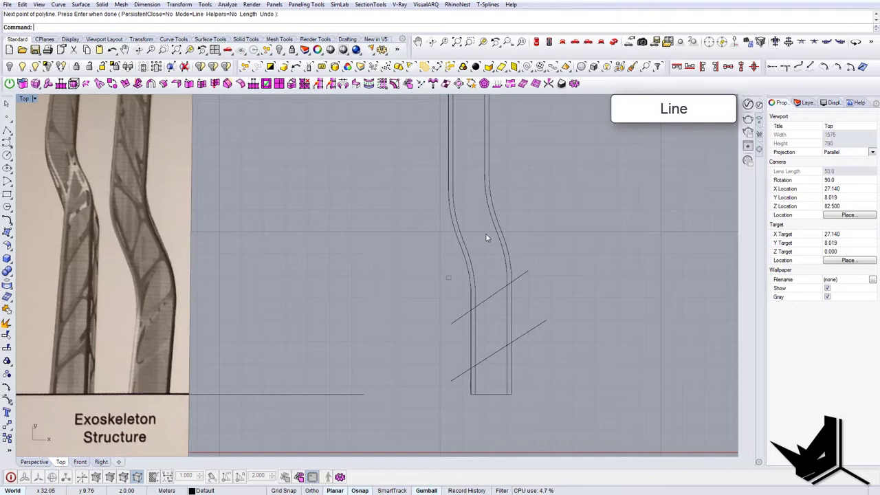
# - Draw a steeper rising diagonal across the lower bend of the outline, following the reference image
pyautogui.press('Return')
pyautogui.click(450, 276)
pyautogui.click(514, 207)
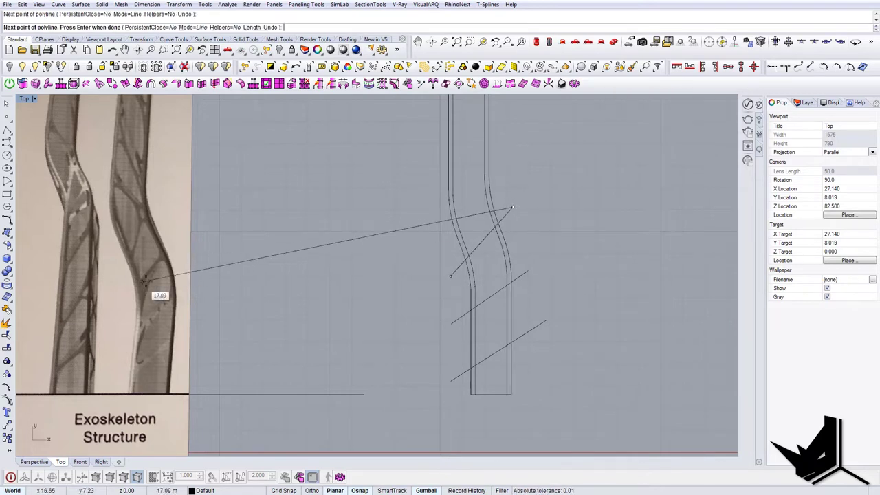
pyautogui.press('Return')
# - Rotate the diagonal at the bend slightly to match the slope in the reference image
pyautogui.moveTo(495, 192); pyautogui.dragTo(498, 254, button='right')
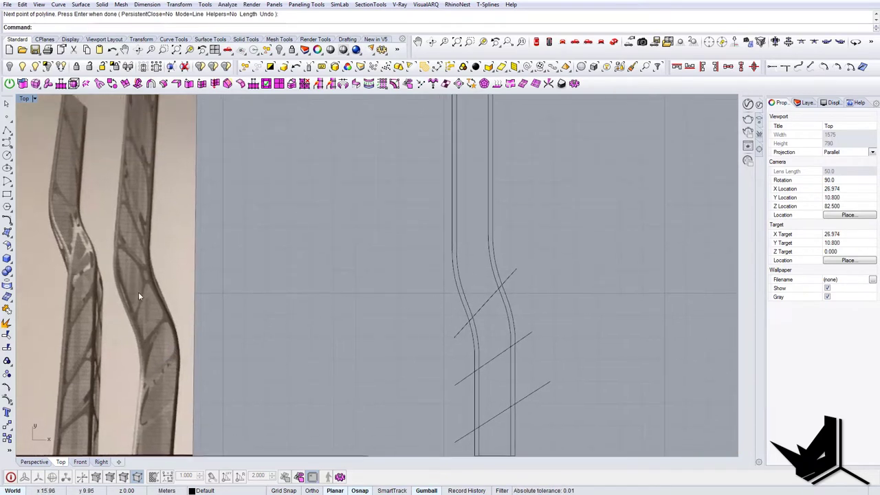
pyautogui.moveTo(509, 317); pyautogui.dragTo(495, 340, button='right')
pyautogui.press('Escape')
pyautogui.click(475, 320)
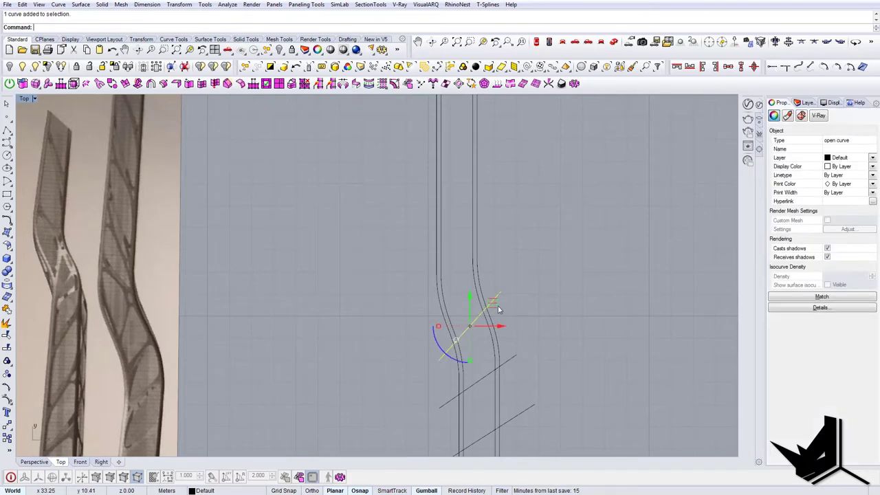
pyautogui.moveTo(446, 354); pyautogui.dragTo(440, 351)
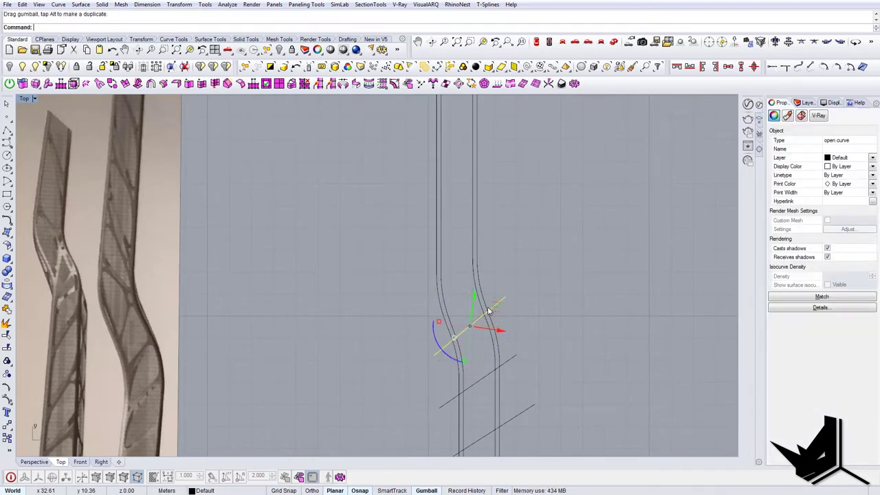
pyautogui.moveTo(495, 308); pyautogui.dragTo(495, 310)
pyautogui.moveTo(454, 353); pyautogui.dragTo(456, 355)
pyautogui.click(511, 273)
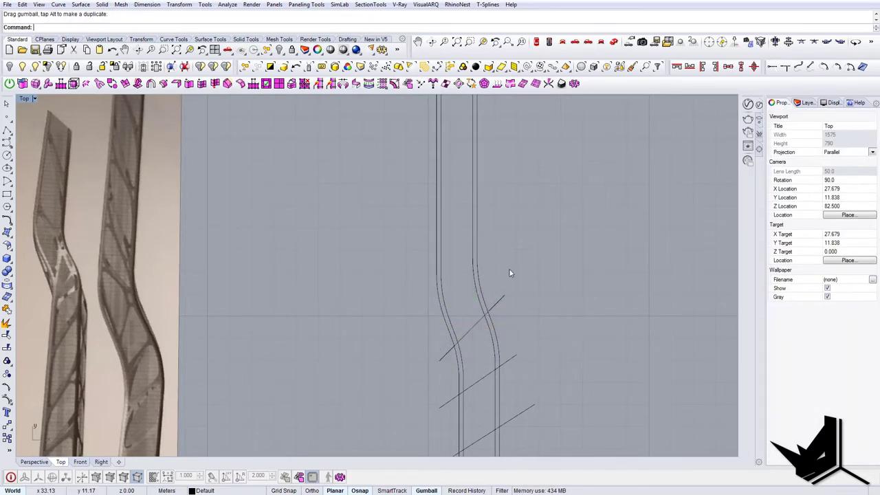
# - Draw two lines falling to the right above the bend, a shallow one and a steeper one, each crossing both edge curves
pyautogui.moveTo(450, 268); pyautogui.dragTo(446, 284, button='right')
pyautogui.moveTo(344, 271); pyautogui.dragTo(321, 257, button='right')
pyautogui.write('line')
pyautogui.press('Return')
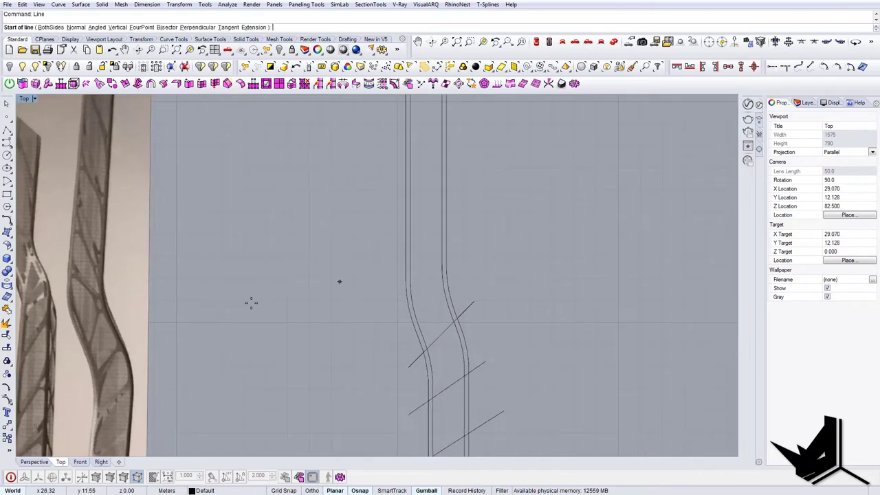
pyautogui.scroll(1, 455, 287)
pyautogui.scroll(-2, 458, 289)
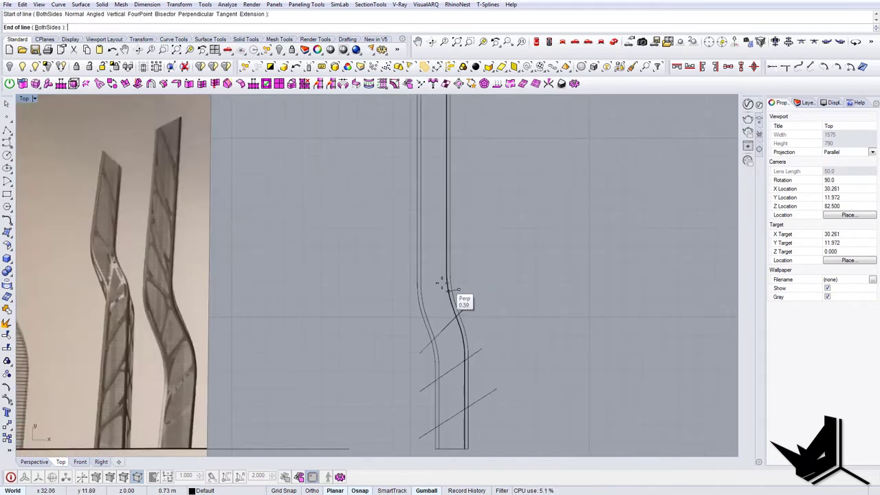
pyautogui.click(458, 288)
pyautogui.click(373, 262)
pyautogui.press('Return')
pyautogui.click(467, 261)
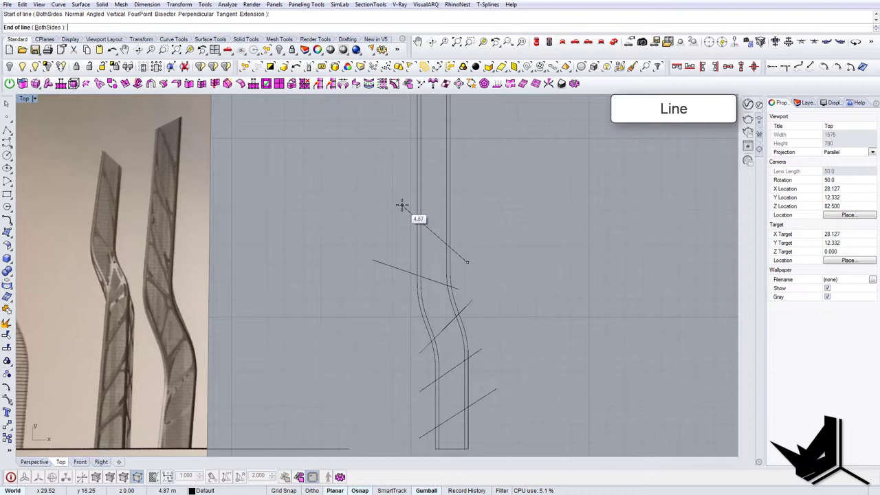
pyautogui.click(402, 211)
# - Draw two more falling diagonals across the upper shaft, the lower about 4.65 m long and the upper just below the sloping roof
pyautogui.moveTo(403, 212); pyautogui.dragTo(394, 272, button='right')
pyautogui.press('Return')
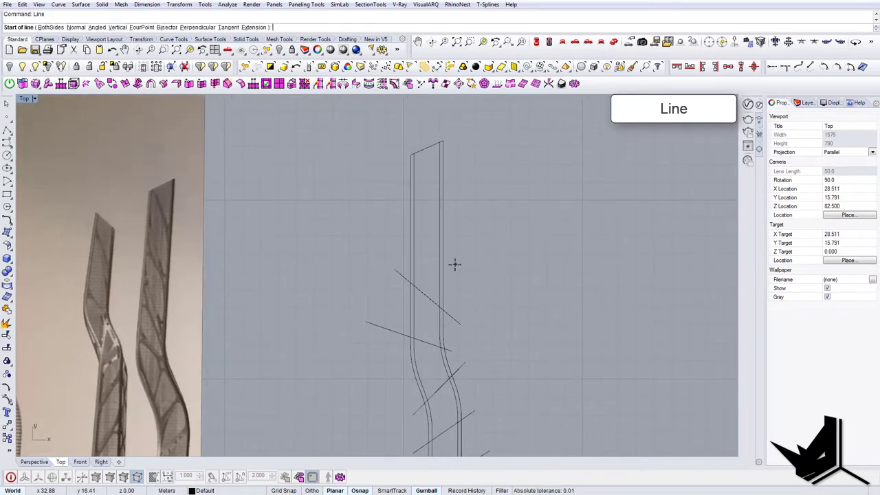
pyautogui.click(454, 265)
pyautogui.click(390, 213)
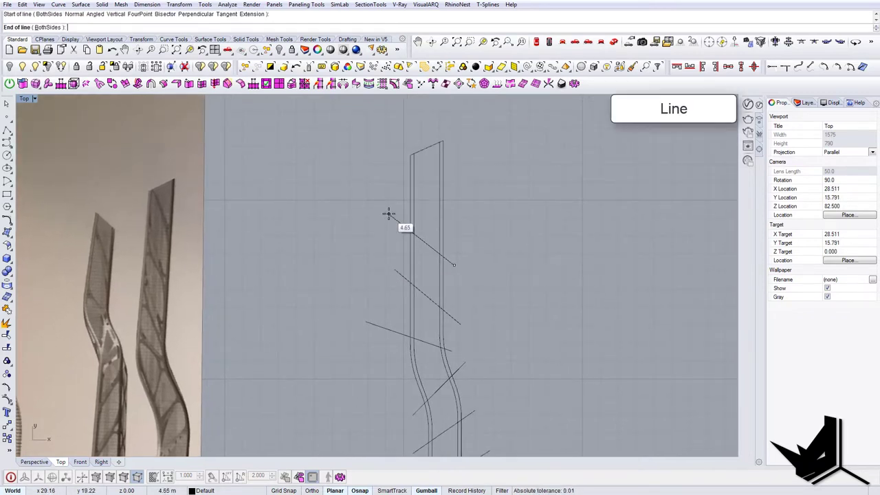
pyautogui.press('Return')
pyautogui.click(457, 211)
pyautogui.click(397, 151)
# - Offset the top two falling diagonals by 0.15
pyautogui.scroll(-3, 450, 223)
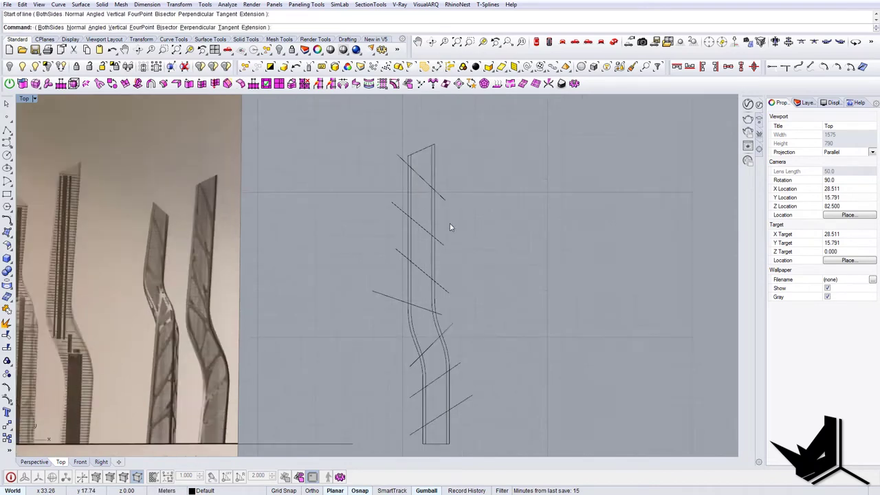
pyautogui.scroll(3, 399, 207)
pyautogui.moveTo(405, 222); pyautogui.dragTo(419, 248, button='right')
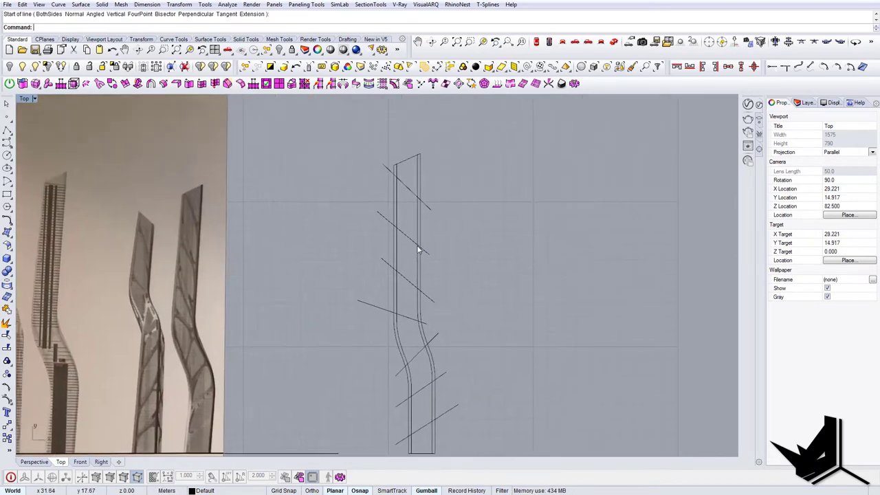
pyautogui.scroll(3, 412, 251)
pyautogui.click(422, 257)
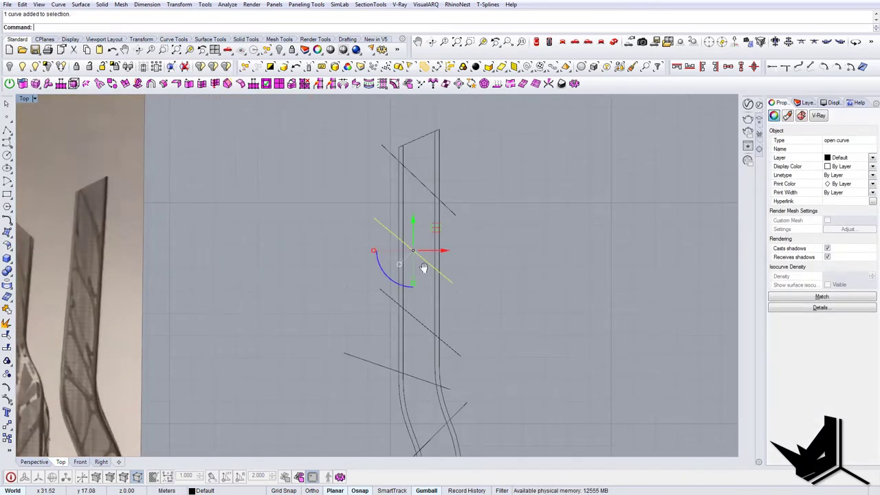
pyautogui.write('o')
pyautogui.press('Return')
pyautogui.scroll(6, 427, 240)
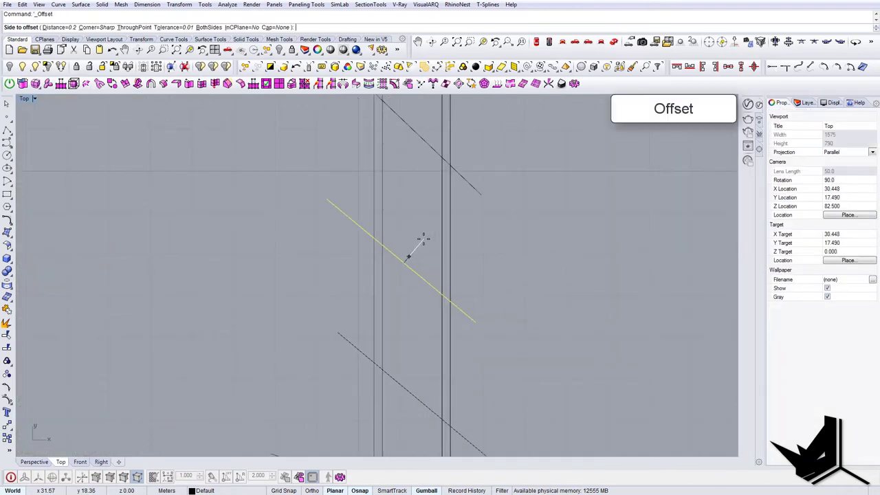
pyautogui.scroll(-4, 423, 239)
pyautogui.scroll(4, 422, 239)
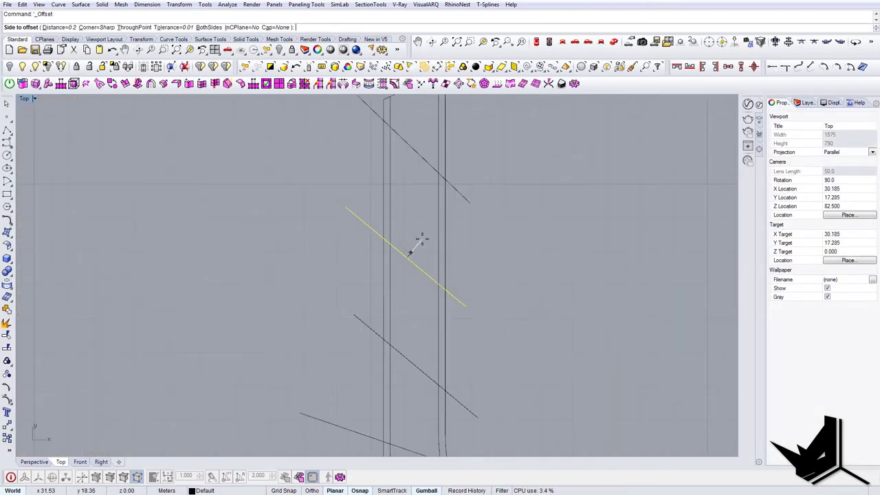
pyautogui.write('d')
pyautogui.press('Return')
pyautogui.write('0.15')
pyautogui.press('Return')
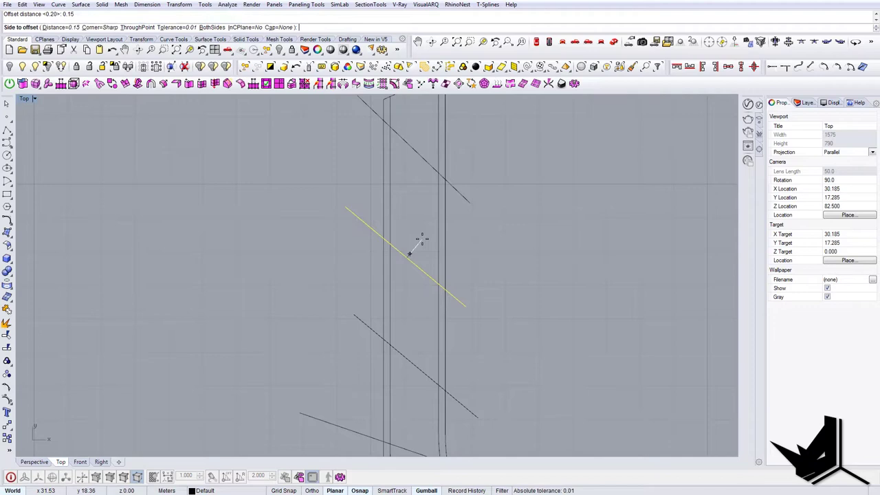
pyautogui.scroll(-2, 413, 231)
pyautogui.click(420, 162)
# - Offset the third diagonal from the top and the shallow line above the bend upward by 0.15
pyautogui.scroll(-4, 423, 184)
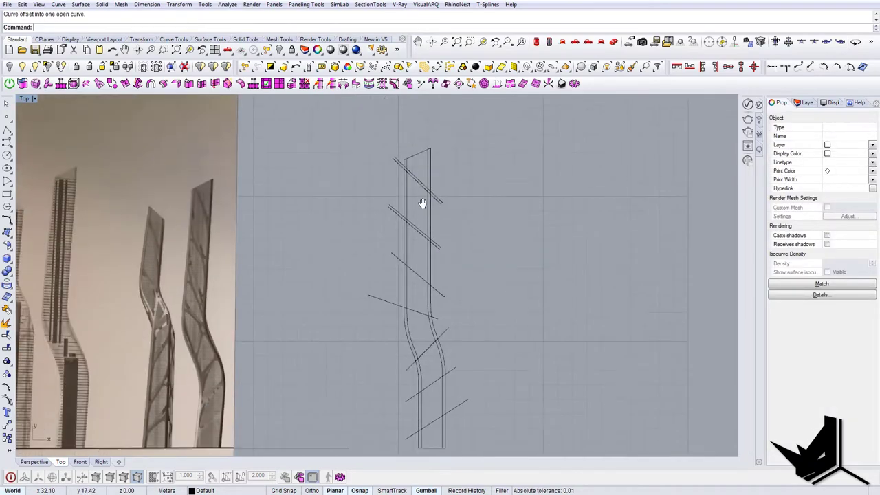
pyautogui.moveTo(418, 271); pyautogui.dragTo(412, 241, button='right')
pyautogui.click(411, 243)
pyautogui.rightClick(414, 243)
pyautogui.click(415, 243)
pyautogui.press('Escape')
pyautogui.scroll(6, 414, 270)
pyautogui.click(414, 294)
pyautogui.rightClick(416, 288)
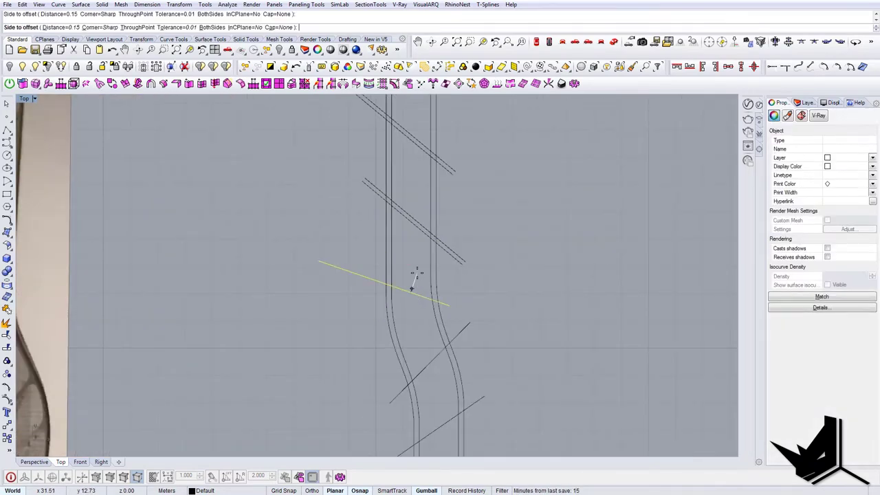
pyautogui.click(418, 275)
# - Offset the three rising diagonals at the bend and lower shaft by 0.15
pyautogui.moveTo(435, 329); pyautogui.dragTo(433, 253, button='right')
pyautogui.click(441, 295)
pyautogui.rightClick(441, 295)
pyautogui.click(437, 295)
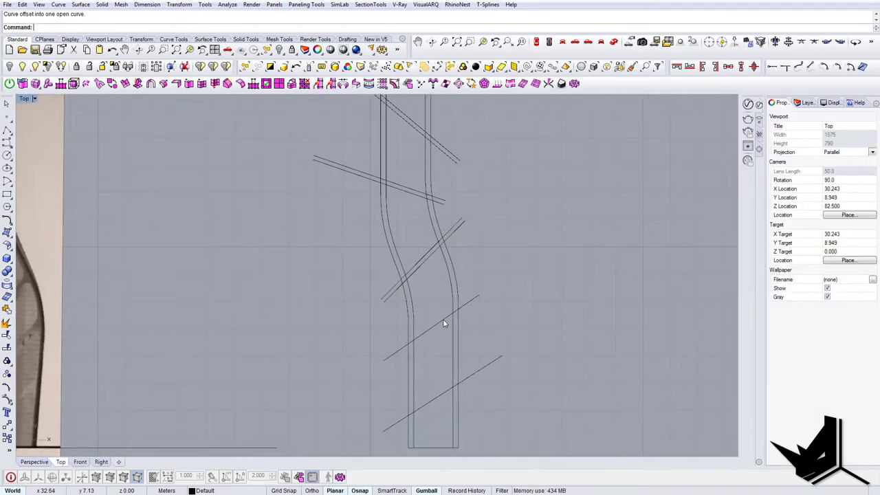
pyautogui.click(444, 321)
pyautogui.rightClick(444, 321)
pyautogui.click(436, 308)
pyautogui.press('Escape')
pyautogui.click(449, 392)
pyautogui.rightClick(448, 389)
pyautogui.click(433, 367)
pyautogui.scroll(-8, 433, 363)
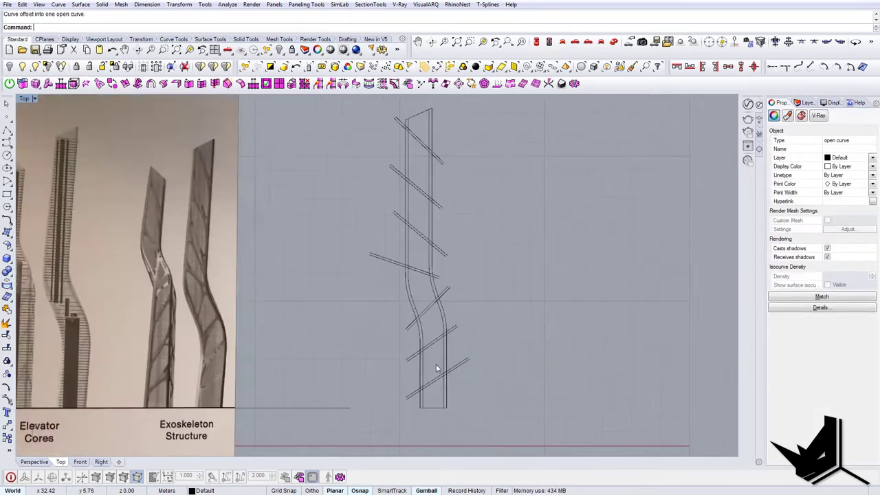
# - Examine where the paired diagonals cross the left inner edge curve along the height of the tower outline
pyautogui.press('Escape')
pyautogui.moveTo(436, 364); pyautogui.dragTo(428, 330, button='right')
pyautogui.scroll(-4, 442, 301)
pyautogui.scroll(6, 422, 321)
pyautogui.click(421, 325)
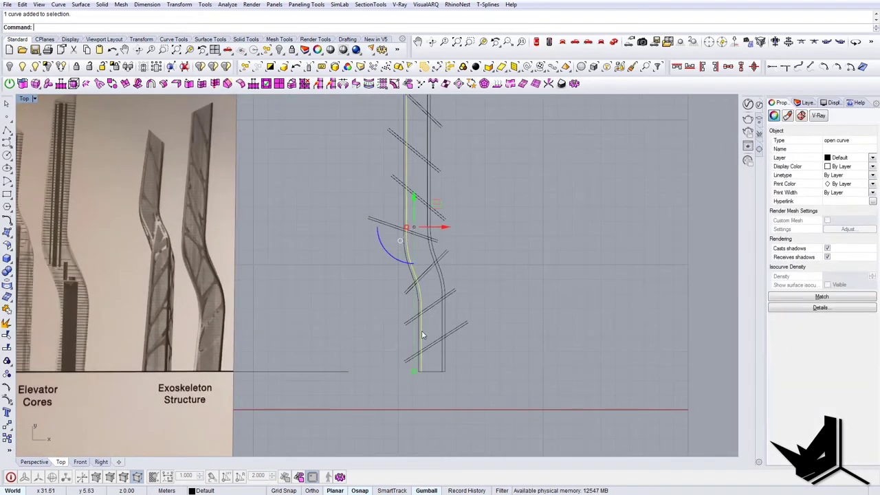
pyautogui.press('Escape')
pyautogui.click(423, 330)
pyautogui.scroll(-2, 422, 329)
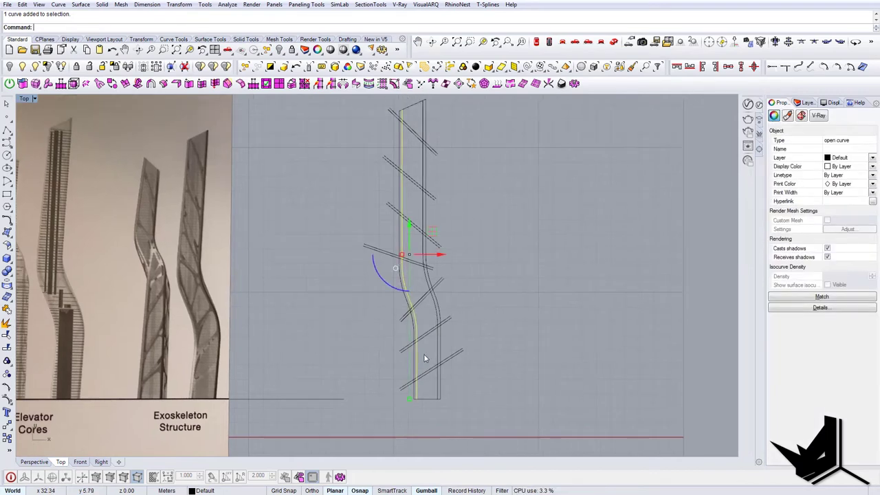
pyautogui.scroll(4, 419, 361)
pyautogui.scroll(-2, 422, 355)
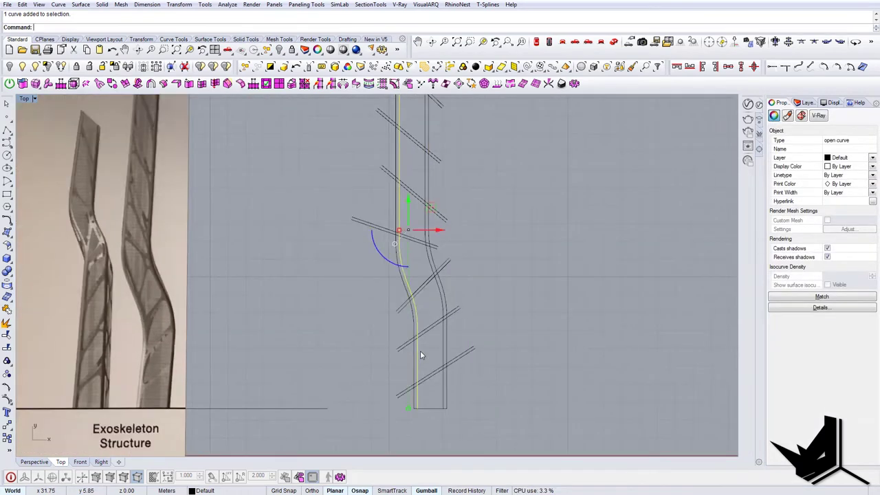
pyautogui.scroll(3, 429, 338)
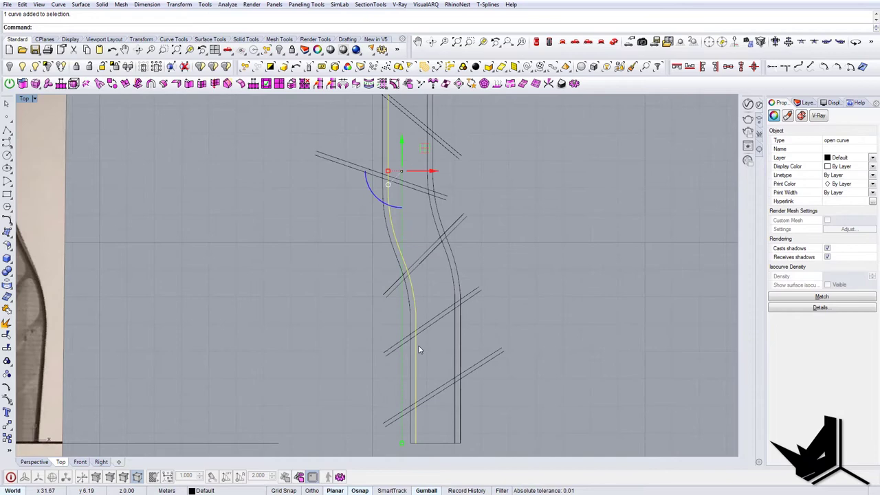
pyautogui.scroll(-2, 420, 343)
pyautogui.scroll(1, 428, 343)
pyautogui.press('Escape')
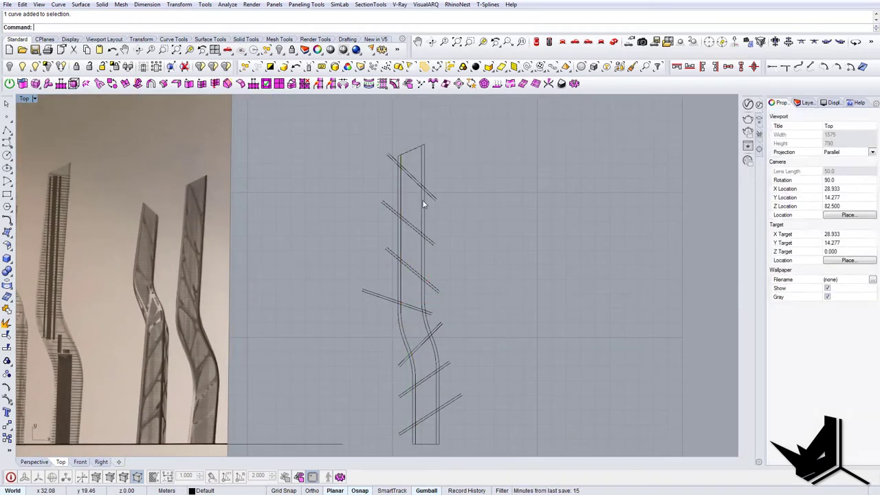
# - Split the right inner edge curve using the paired diagonals as cutting objects
pyautogui.click(423, 201)
pyautogui.click(438, 220)
pyautogui.moveTo(443, 226); pyautogui.dragTo(426, 222, button='right')
pyautogui.click(407, 212)
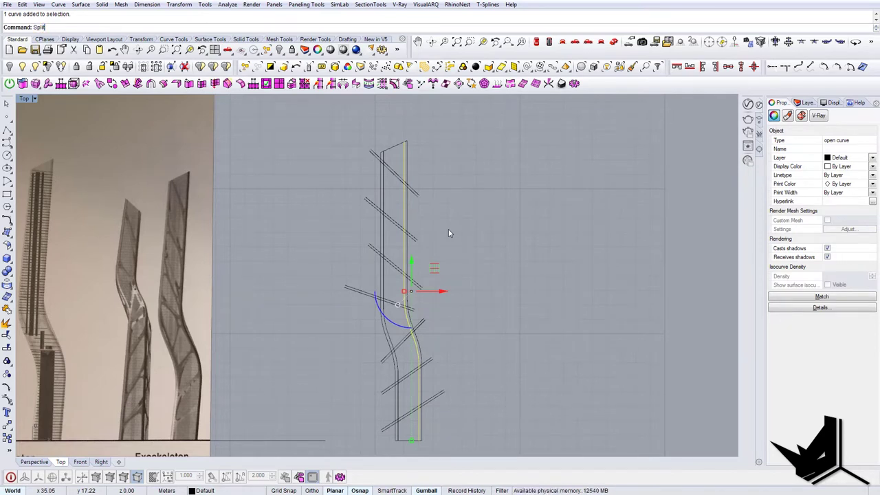
pyautogui.press('Return')
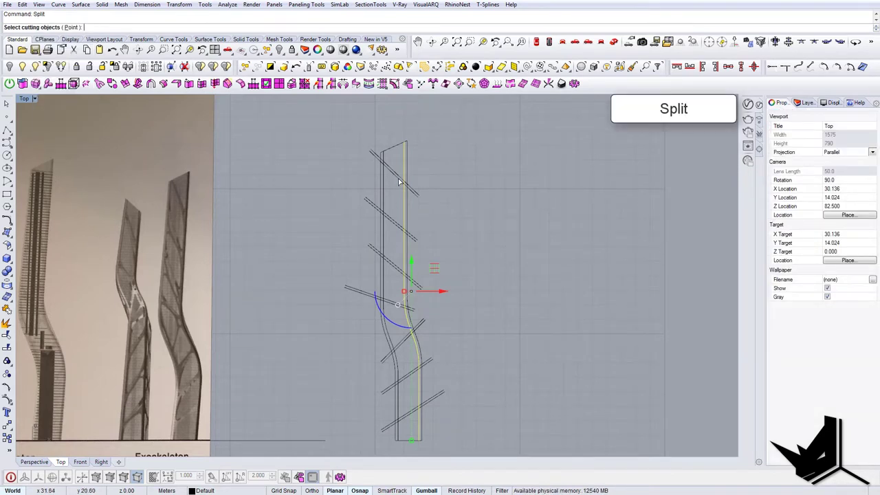
pyautogui.click(399, 178)
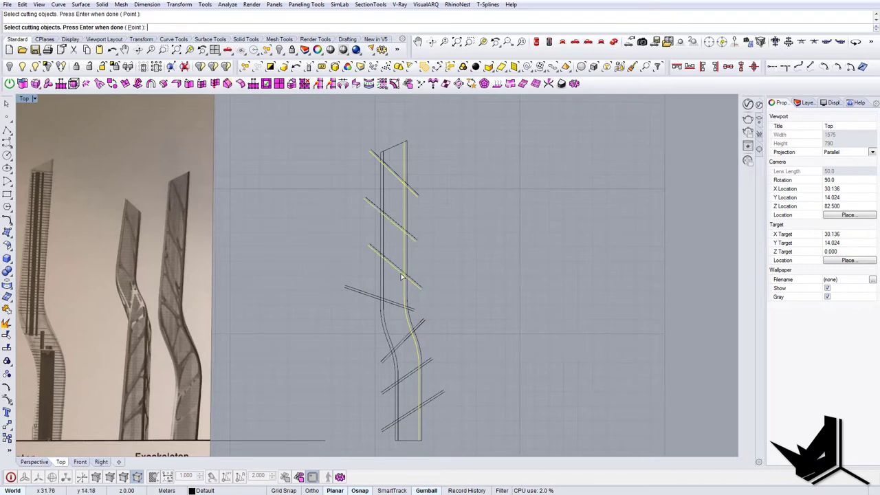
pyautogui.press('Return')
pyautogui.click(433, 249)
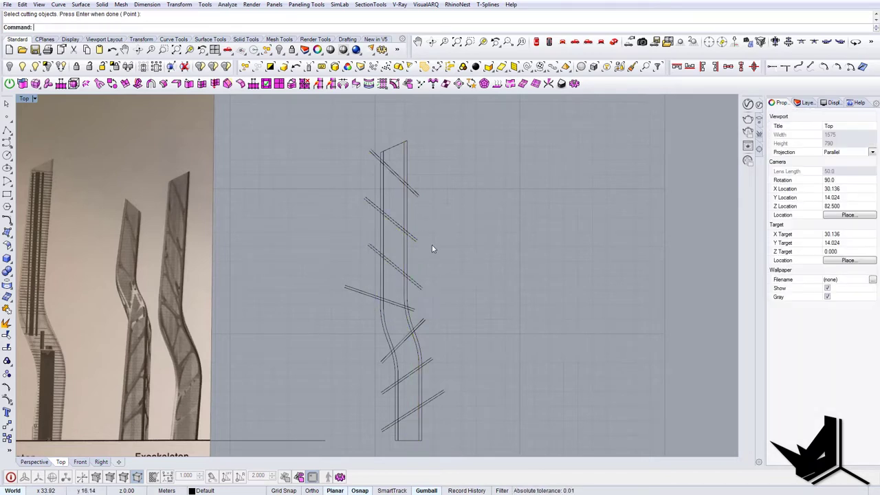
# - Split the left and right inner edge curves using all the paired diagonals as cutting objects
pyautogui.press('Return')
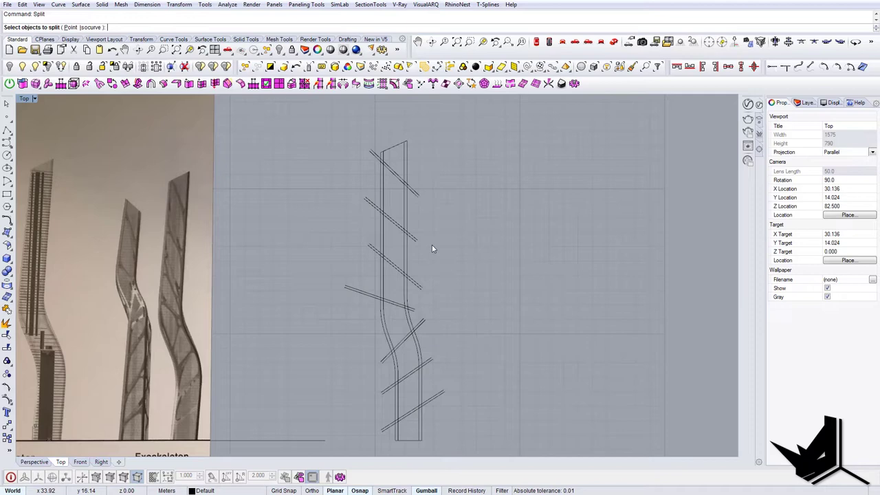
pyautogui.click(405, 207)
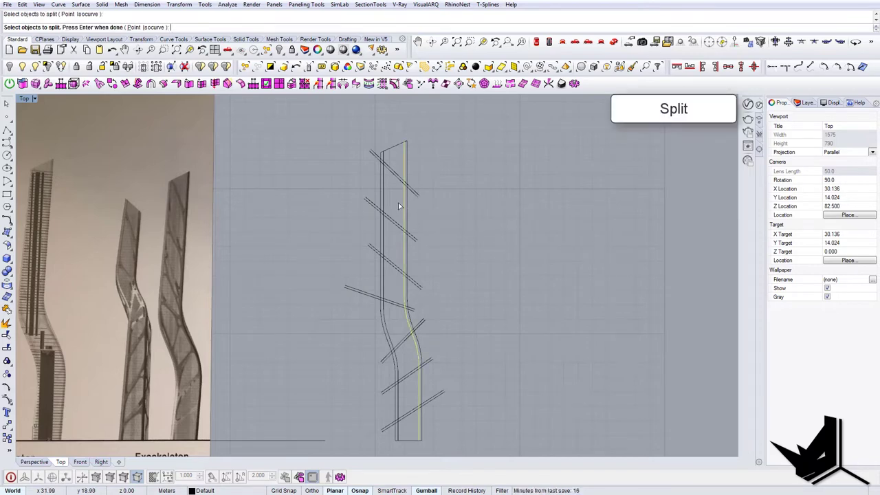
pyautogui.click(383, 200)
pyautogui.scroll(-3, 365, 200)
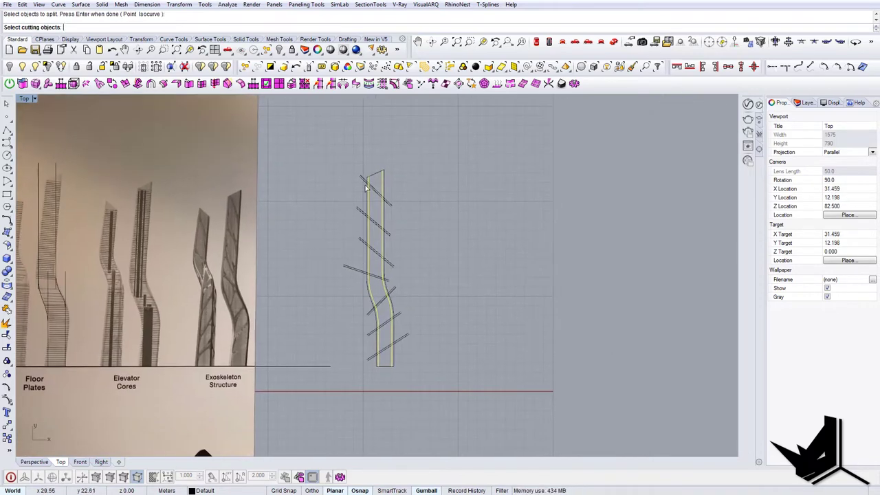
pyautogui.scroll(4, 362, 171)
pyautogui.moveTo(362, 171); pyautogui.dragTo(327, 340)
pyautogui.moveTo(426, 426); pyautogui.dragTo(413, 335, button='right')
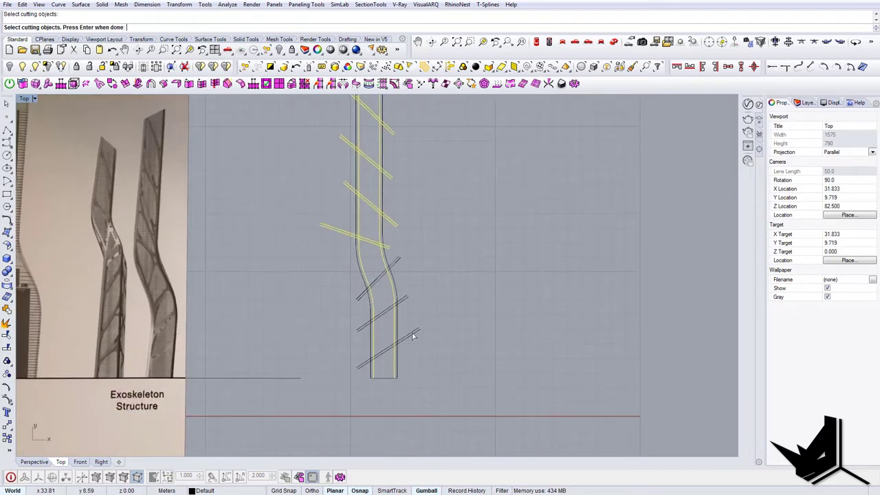
pyautogui.moveTo(411, 314); pyautogui.dragTo(410, 313)
pyautogui.press('Return')
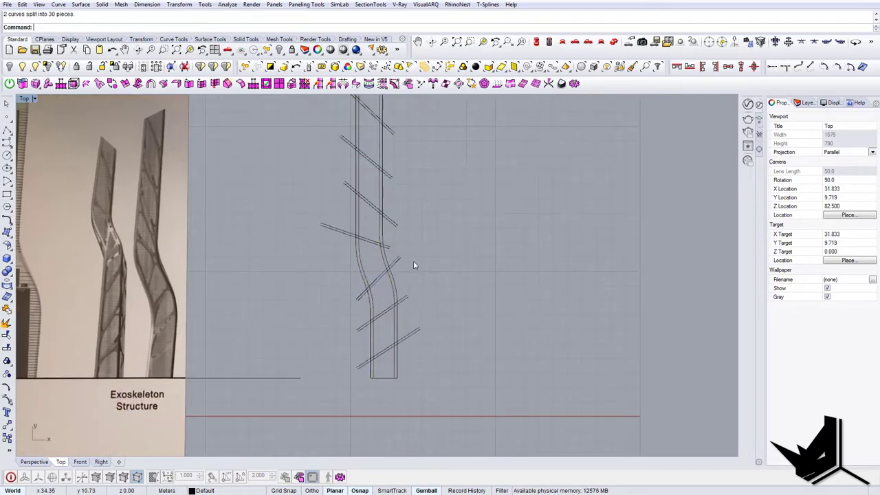
# - Examine the split segments of both inner edge curves around the bend
pyautogui.scroll(4, 405, 275)
pyautogui.click(438, 296)
pyautogui.scroll(-6, 436, 296)
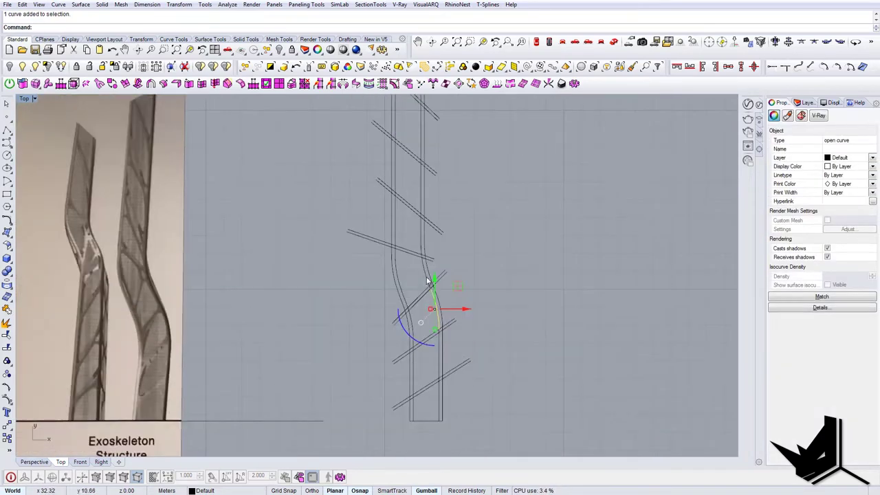
pyautogui.click(406, 267)
pyautogui.click(434, 285)
pyautogui.click(413, 269)
pyautogui.moveTo(412, 269); pyautogui.dragTo(439, 302, button='right')
pyautogui.scroll(2, 437, 300)
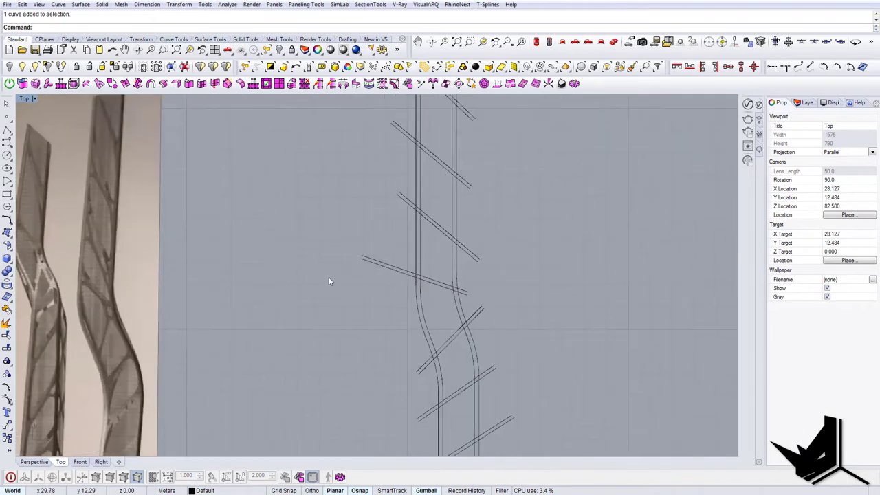
pyautogui.moveTo(369, 295); pyautogui.dragTo(392, 327, button='right')
# - Try to fillet the third diagonal from the top with the left inner edge segment below it using radius 1.5
pyautogui.write('f')
pyautogui.press('Return')
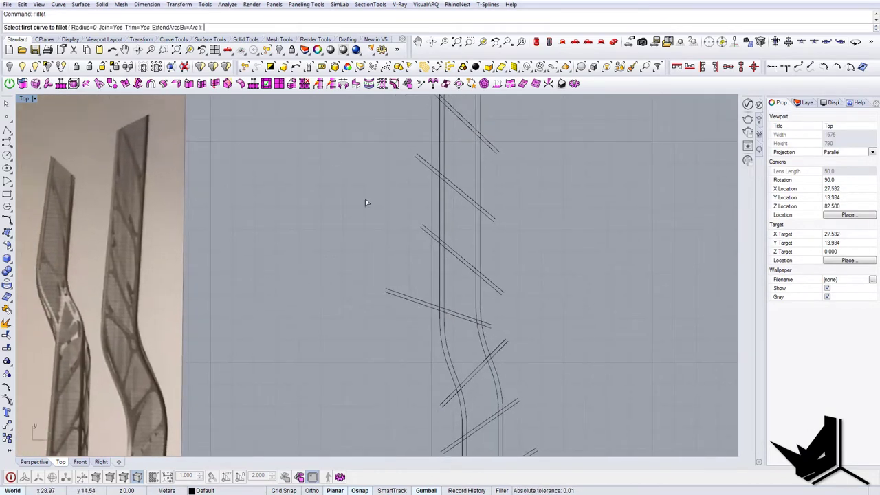
pyautogui.click(84, 27)
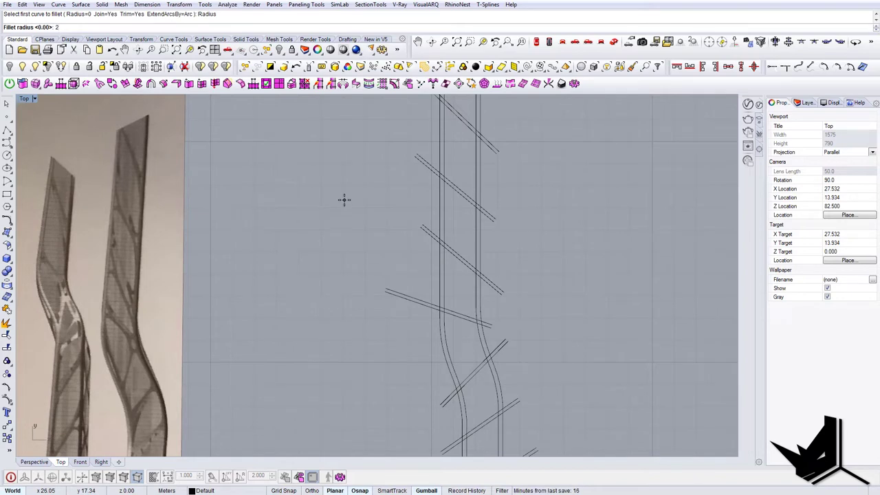
pyautogui.press('Return')
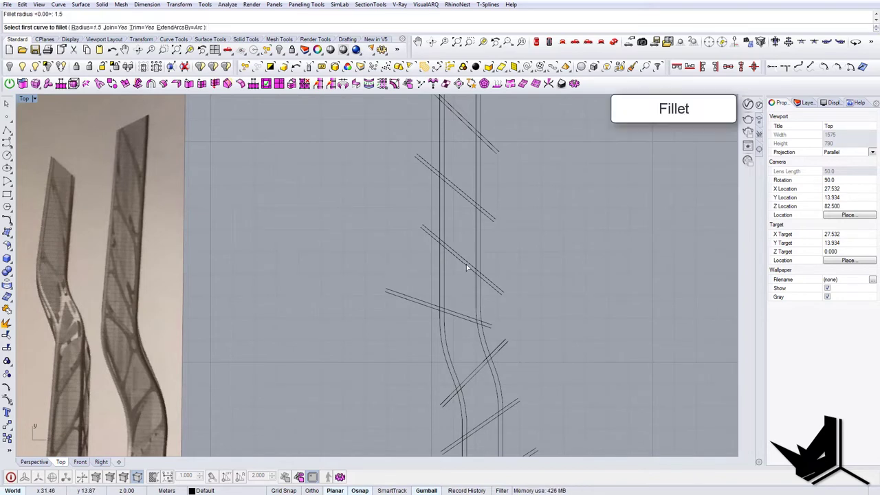
pyautogui.click(445, 257)
pyautogui.click(467, 267)
pyautogui.press('Escape')
pyautogui.click(446, 255)
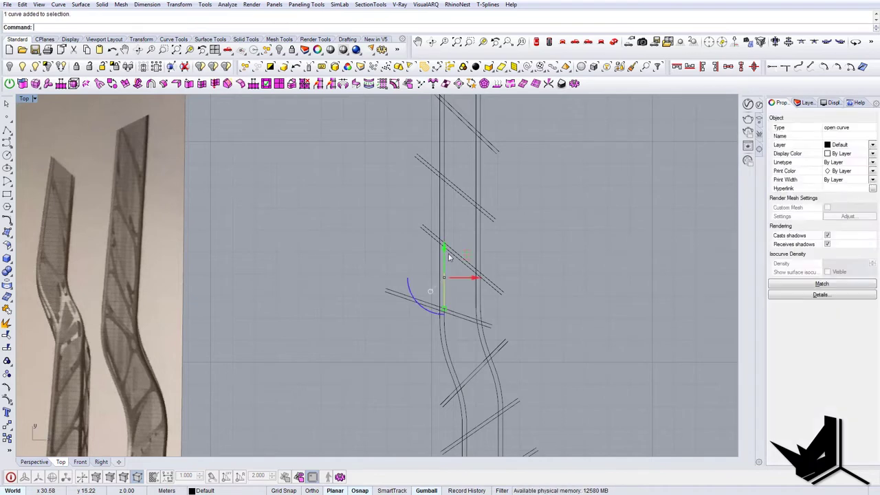
pyautogui.press('Escape')
# - Try to fillet the third diagonal's lower line with the left inner edge segment using radius 1
pyautogui.press('Return')
pyautogui.click(82, 29)
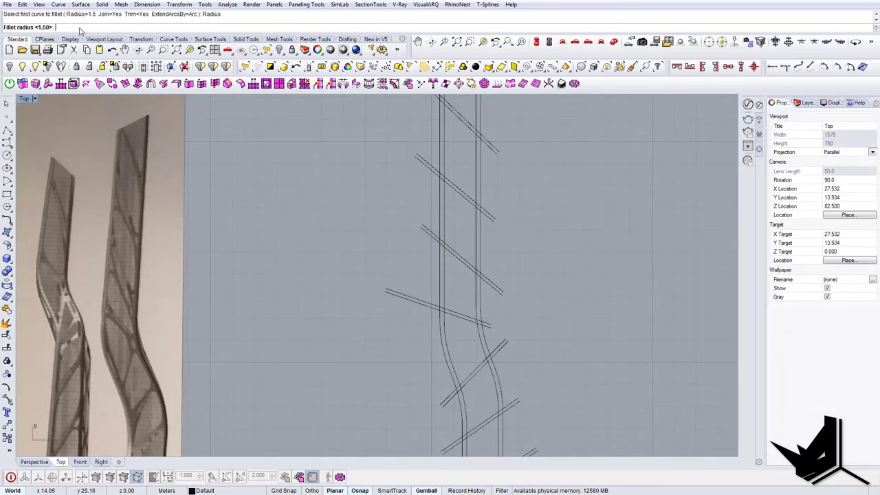
pyautogui.write('1')
pyautogui.press('Return')
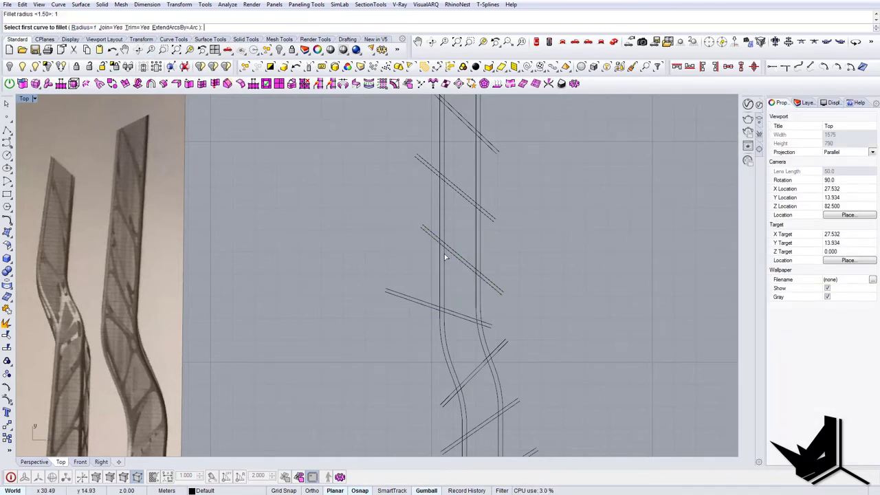
pyautogui.click(445, 257)
pyautogui.click(449, 254)
# - Fillet the third diagonal's lower line with the left inner edge at radius 0.12, and undo it
pyautogui.rightClick(457, 256)
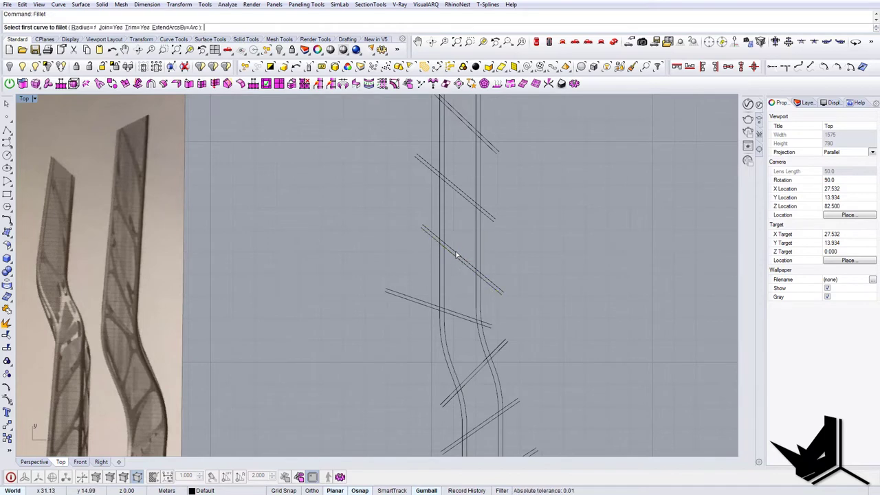
pyautogui.click(81, 27)
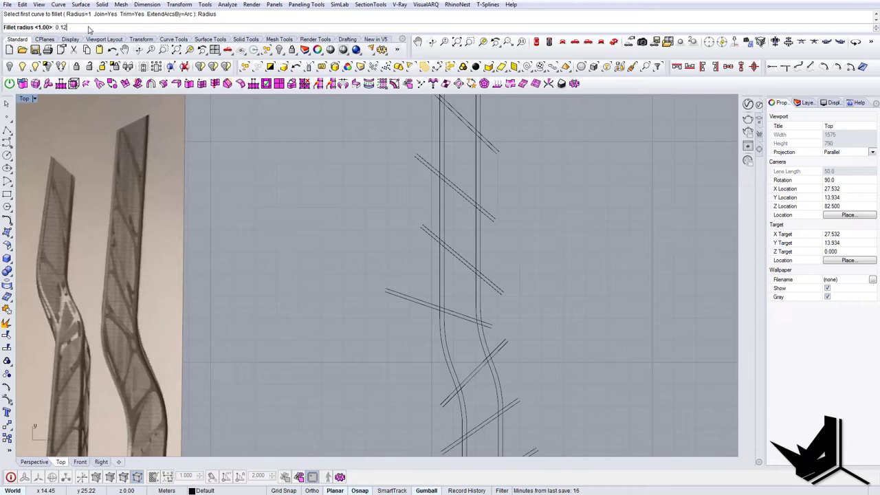
pyautogui.press('Return')
pyautogui.click(443, 256)
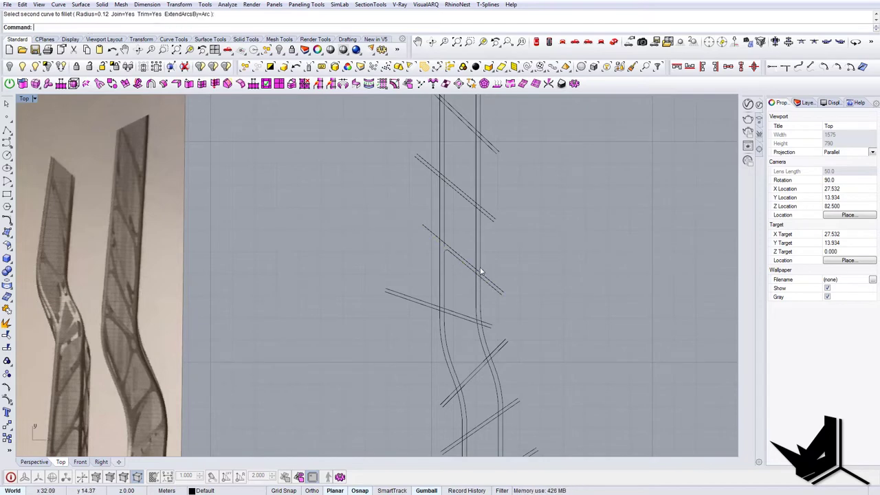
pyautogui.scroll(-3, 476, 253)
pyautogui.scroll(5, 474, 250)
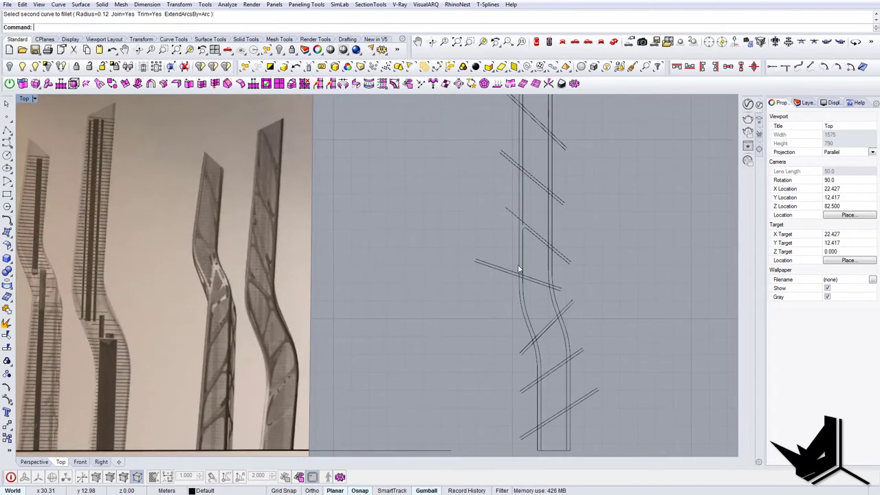
pyautogui.hotkey('ctrl', 'z')
pyautogui.press('Escape')
# - Fillet the third diagonal's lower line with the left inner edge segment at radius 0.16
pyautogui.rightClick(535, 235)
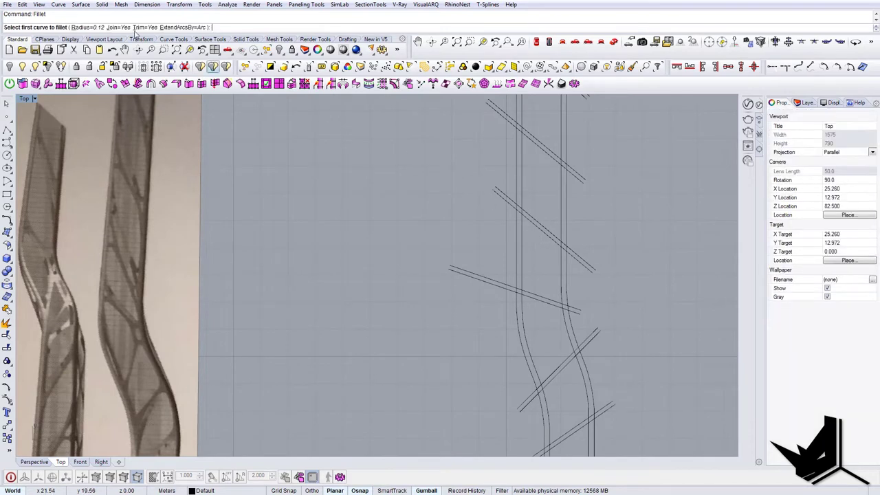
pyautogui.click(93, 29)
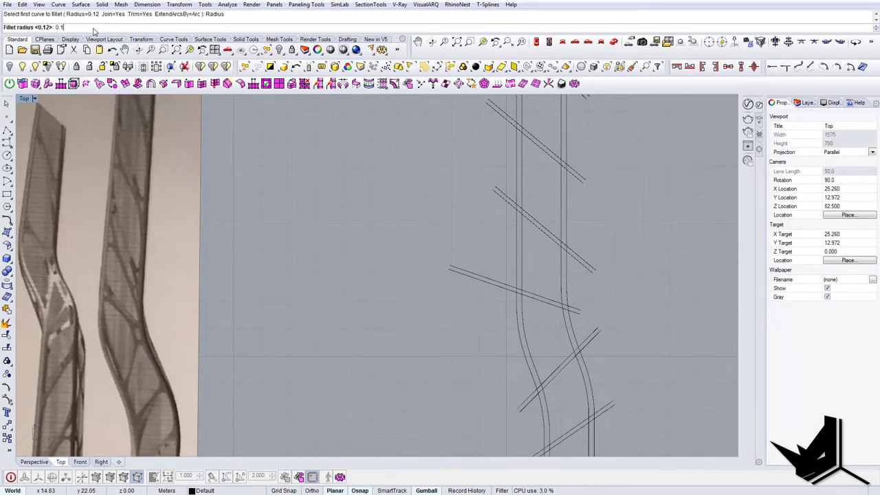
pyautogui.write('0.16')
pyautogui.press('Return')
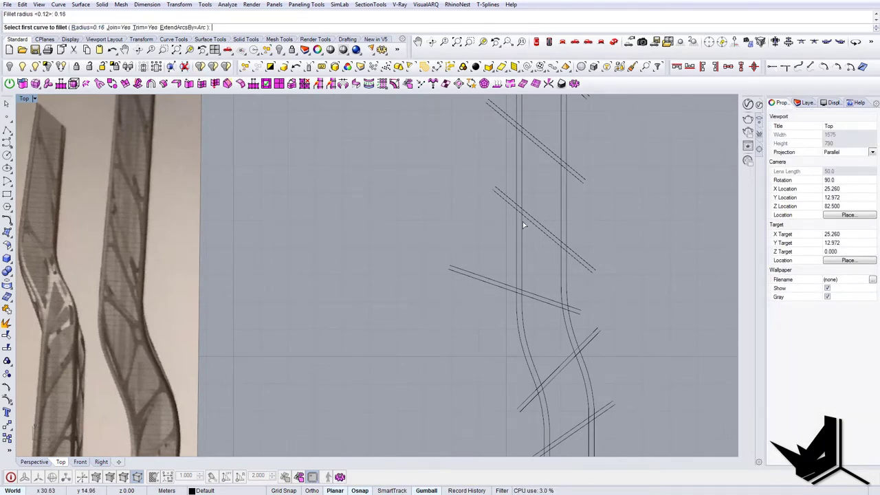
pyautogui.click(523, 223)
pyautogui.click(530, 219)
pyautogui.scroll(-6, 530, 218)
pyautogui.moveTo(549, 219); pyautogui.dragTo(541, 224, button='right')
pyautogui.scroll(8, 542, 223)
# - Try the 0.16 fillet where the third diagonal meets the right inner edge, and undo both 0.16 fillets
pyautogui.rightClick(547, 242)
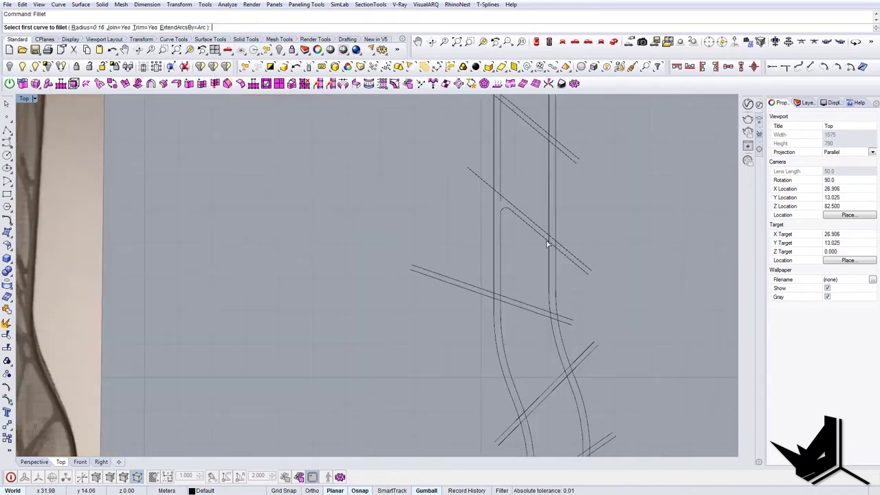
pyautogui.click(548, 242)
pyautogui.click(550, 250)
pyautogui.scroll(-8, 552, 247)
pyautogui.scroll(15, 552, 245)
pyautogui.hotkey('ctrl', 'z')
pyautogui.scroll(-8, 545, 242)
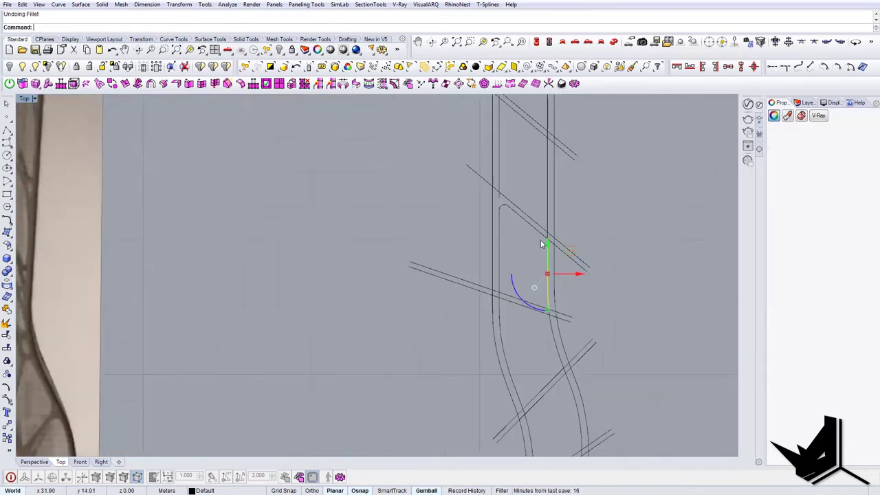
pyautogui.scroll(-2, 542, 243)
pyautogui.press('Escape')
pyautogui.moveTo(517, 221); pyautogui.dragTo(520, 238, button='right')
pyautogui.hotkey('ctrl', 'z')
pyautogui.press('Escape')
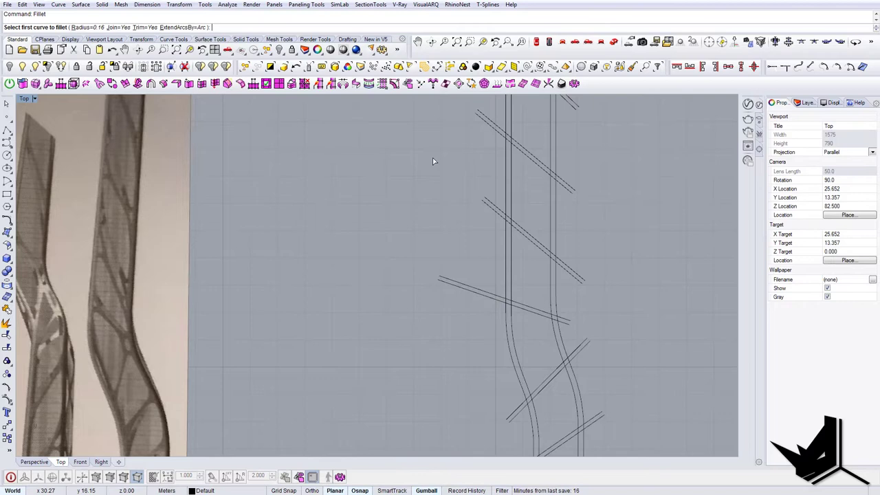
# - Fillet the third diagonal's lower line with the left inner edge segment below it at radius 0.25
pyautogui.click(88, 28)
pyautogui.write('0.2')
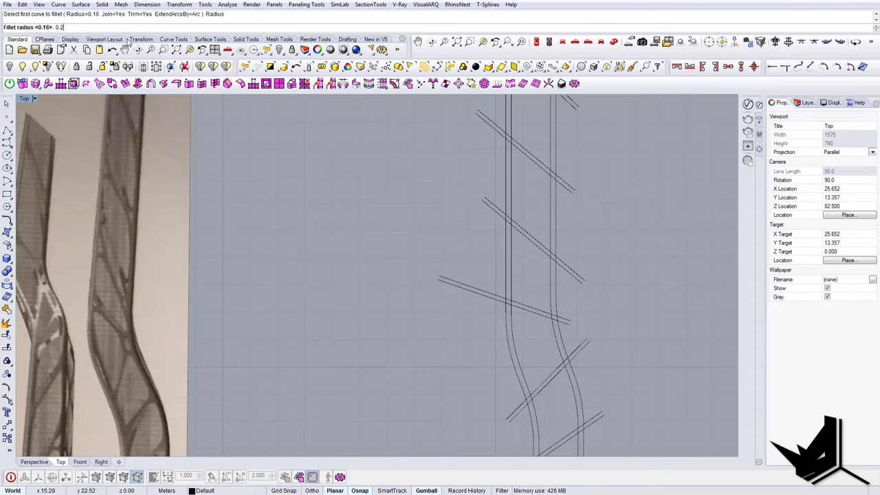
pyautogui.write('5')
pyautogui.press('Return')
pyautogui.click(514, 236)
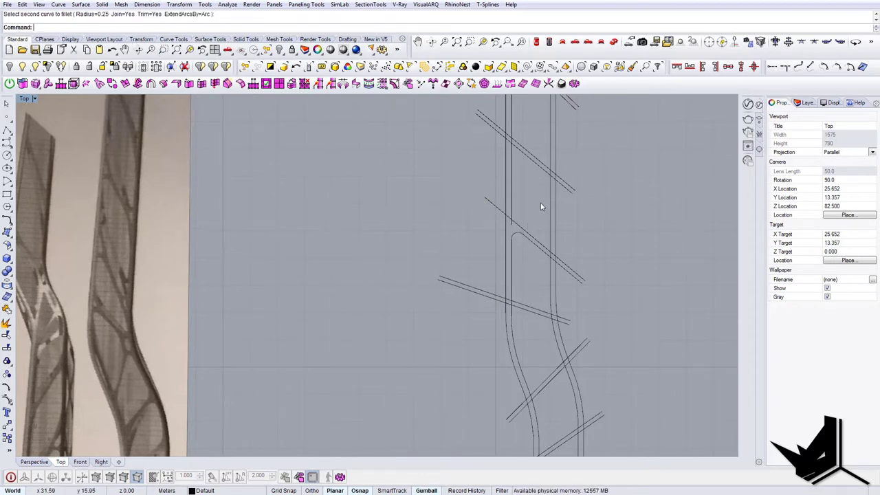
# - Try a 0.25 fillet between the third diagonal's lower line and the right inner edge, and undo it
pyautogui.scroll(-5, 541, 202)
pyautogui.scroll(5, 537, 237)
pyautogui.click(530, 229)
pyautogui.scroll(-4, 535, 220)
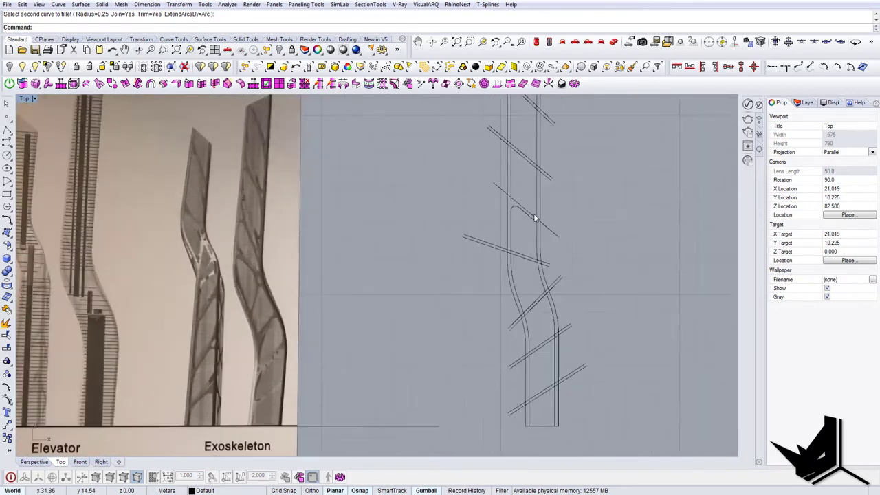
pyautogui.scroll(7, 540, 214)
pyautogui.scroll(-4, 533, 205)
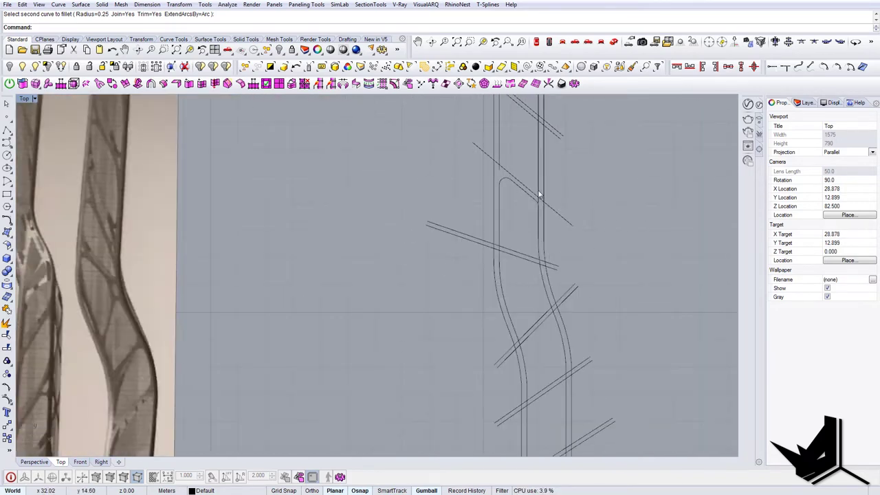
pyautogui.scroll(4, 538, 200)
pyautogui.hotkey('ctrl', 'z')
pyautogui.scroll(-4, 523, 231)
pyautogui.scroll(6, 495, 213)
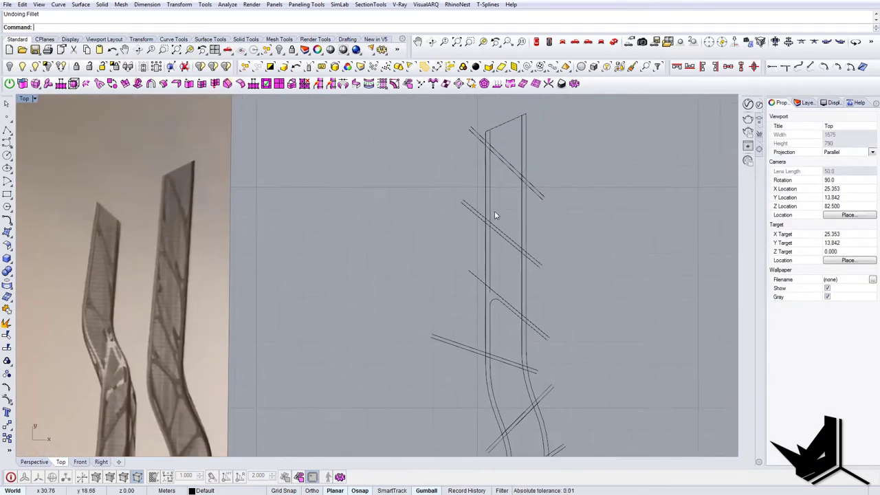
# - Fillet the lower lines of the second and top diagonals with the left inner edge at radius 0.25
pyautogui.press('Return')
pyautogui.scroll(-4, 497, 231)
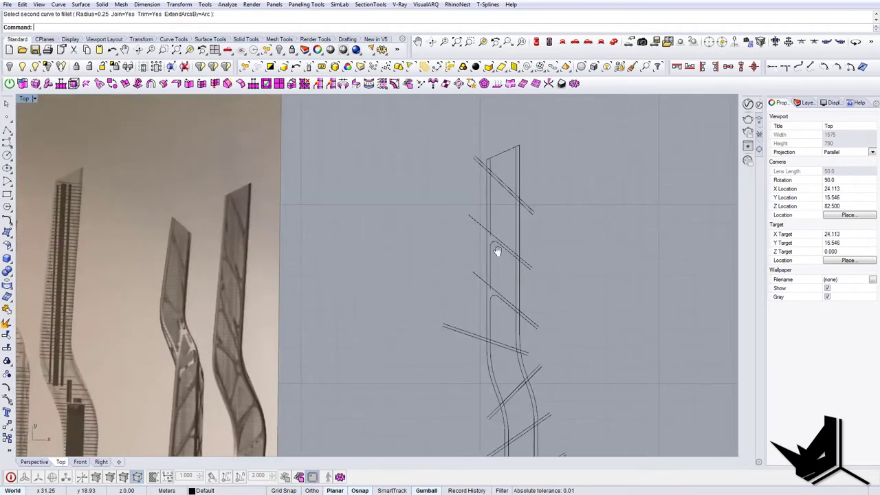
pyautogui.scroll(5, 497, 252)
pyautogui.click(490, 209)
pyautogui.click(490, 210)
pyautogui.scroll(-4, 490, 209)
pyautogui.scroll(6, 501, 285)
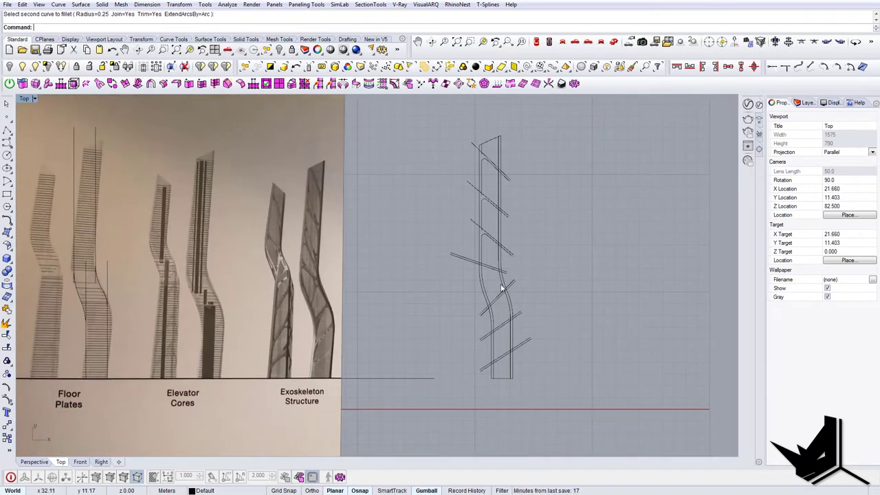
# - Fillet the lower lines of the two lowest rising diagonals with the right inner edge at radius 0.25
pyautogui.scroll(-4, 522, 278)
pyautogui.scroll(6, 524, 299)
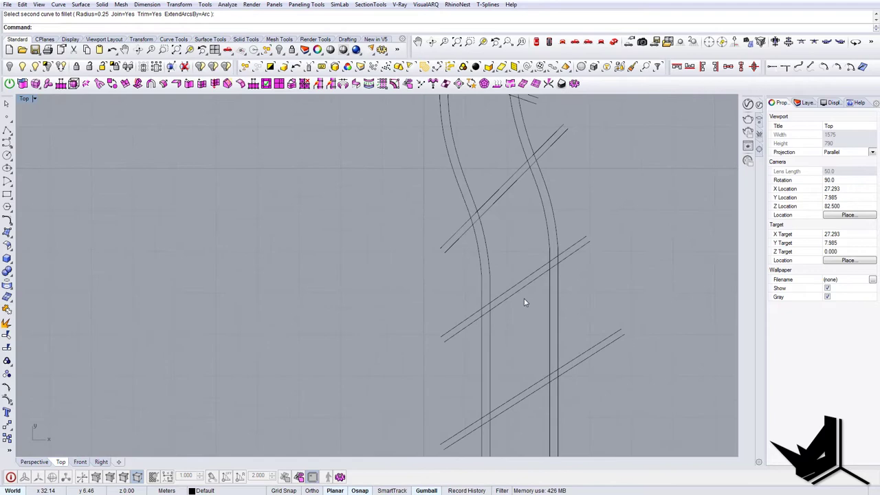
pyautogui.press('Return')
pyautogui.click(546, 274)
pyautogui.click(548, 298)
pyautogui.moveTo(553, 375); pyautogui.dragTo(560, 339, button='right')
pyautogui.rightClick(556, 312)
pyautogui.click(549, 322)
pyautogui.click(554, 324)
# - Try a 0.6 fillet between the second falling diagonal's lower line and the right inner edge, and undo it
pyautogui.scroll(-5, 558, 316)
pyautogui.scroll(-2, 541, 295)
pyautogui.scroll(7, 527, 295)
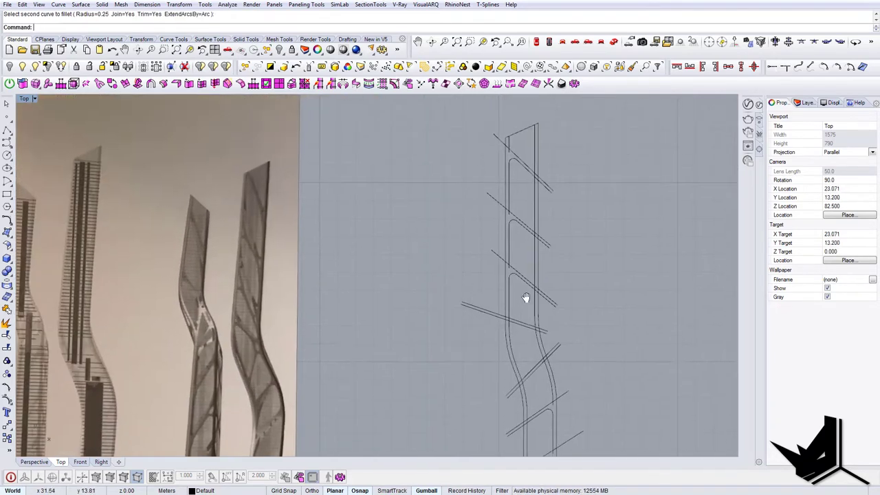
pyautogui.press('Return')
pyautogui.click(88, 28)
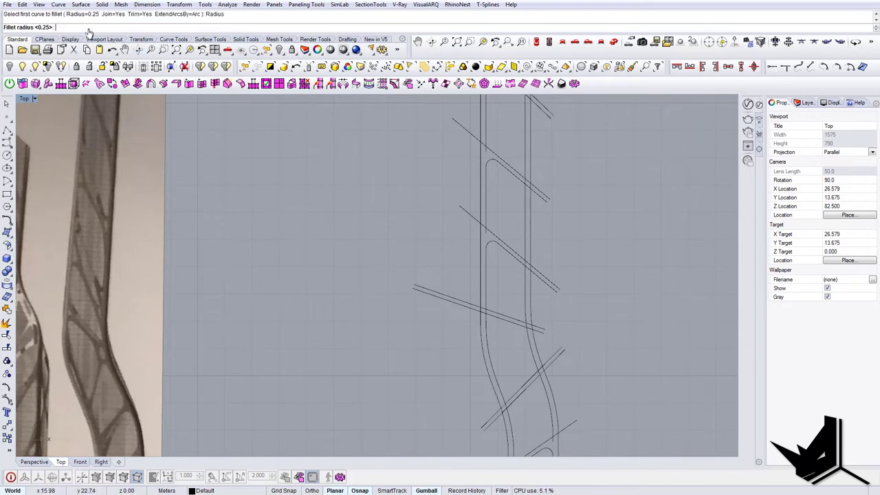
pyautogui.write('0.6')
pyautogui.press('Return')
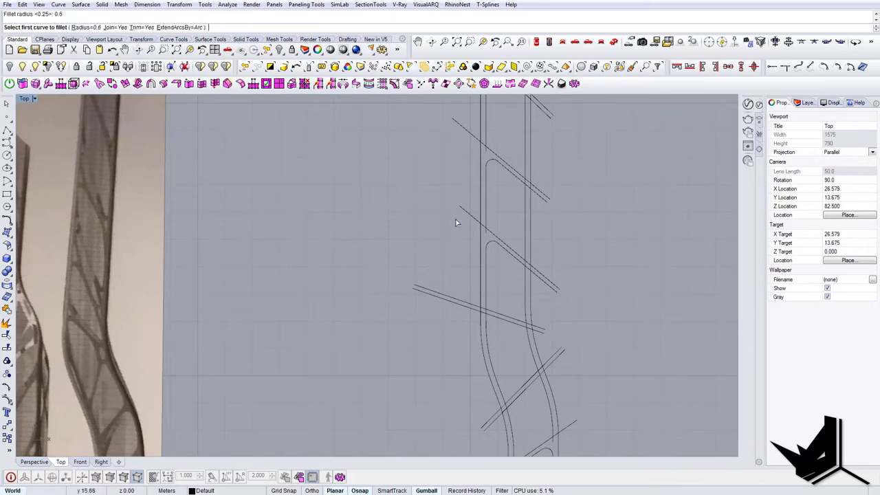
pyautogui.click(520, 183)
pyautogui.click(525, 192)
pyautogui.moveTo(518, 191); pyautogui.dragTo(526, 270, button='right')
pyautogui.hotkey('ctrl', 'z')
# - Try a fillet of radius 1 between the second falling diagonal's lower line and the right inner edge, and undo it
pyautogui.rightClick(549, 251)
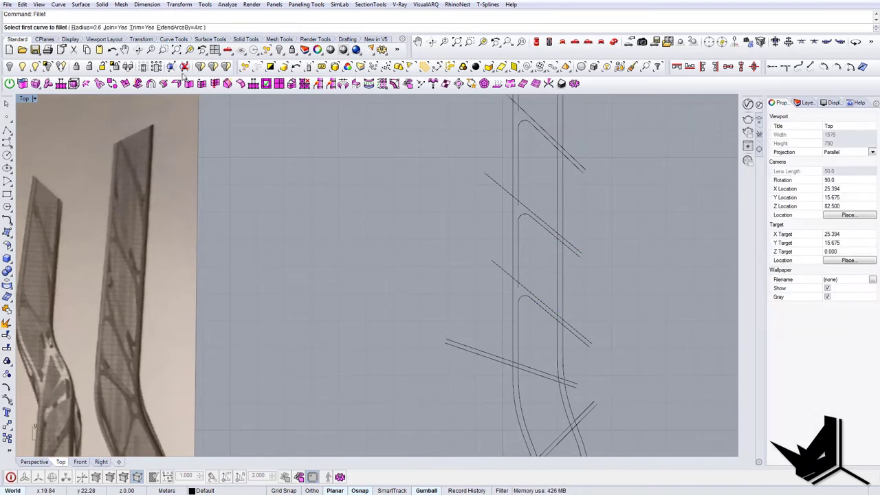
pyautogui.click(92, 28)
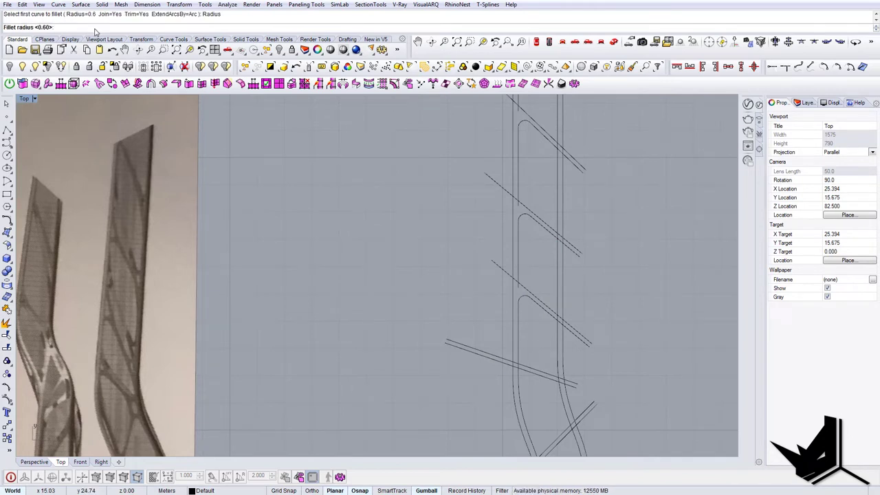
pyautogui.write('1')
pyautogui.press('Return')
pyautogui.click(554, 236)
pyautogui.click(559, 247)
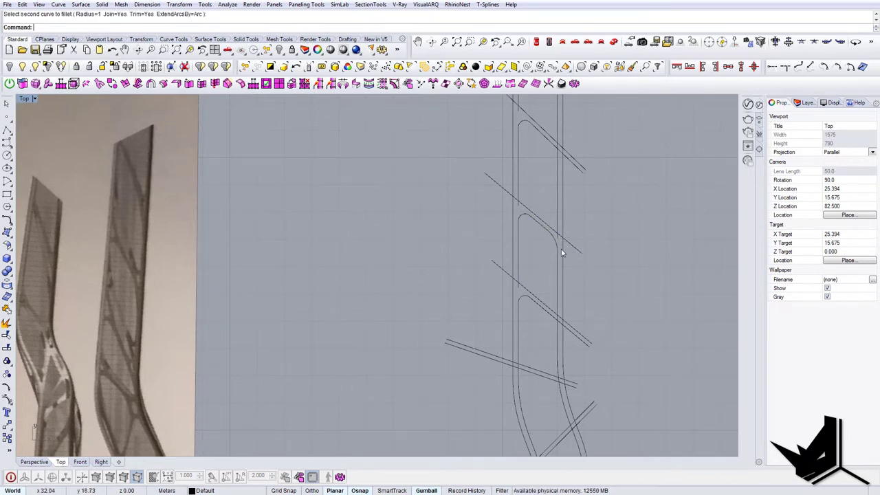
pyautogui.moveTo(580, 280); pyautogui.dragTo(560, 272, button='right')
pyautogui.hotkey('ctrl', 'z')
pyautogui.click(519, 242)
# - Fillet the lower lines of the three upper falling diagonals with the right inner edge at radius 2
pyautogui.press('Return')
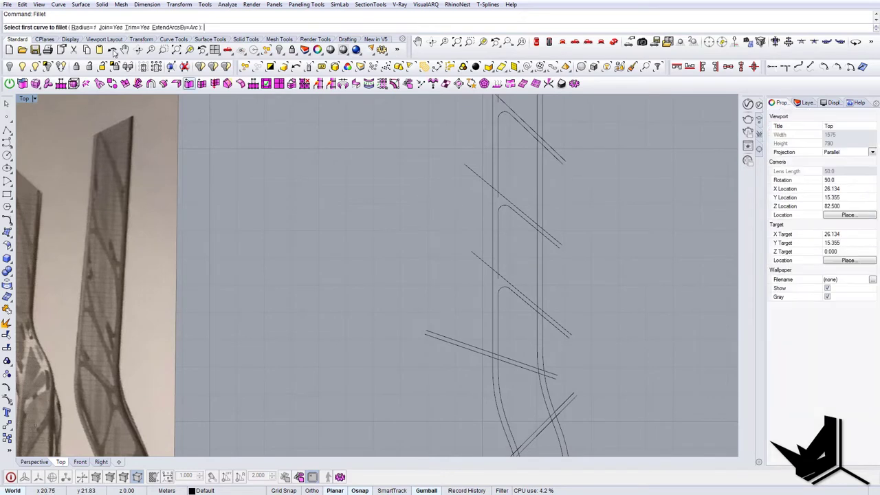
pyautogui.click(81, 27)
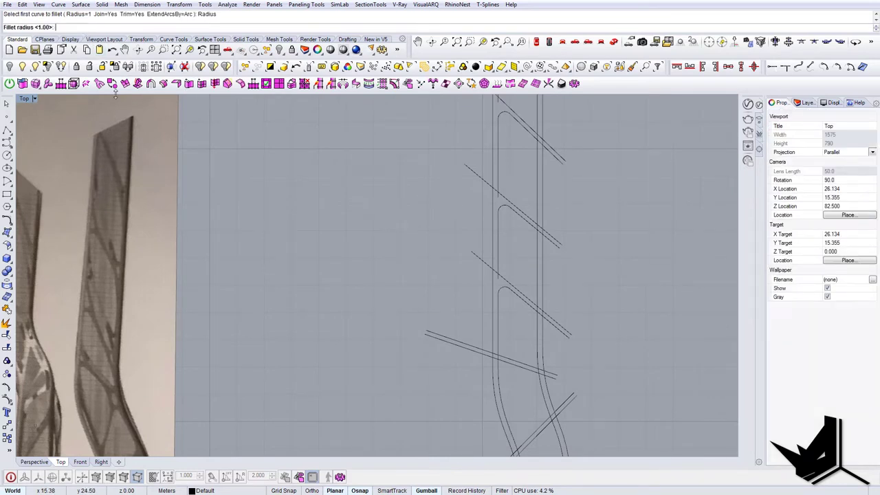
pyautogui.click(534, 228)
pyautogui.click(538, 238)
pyautogui.press('Return')
pyautogui.click(534, 143)
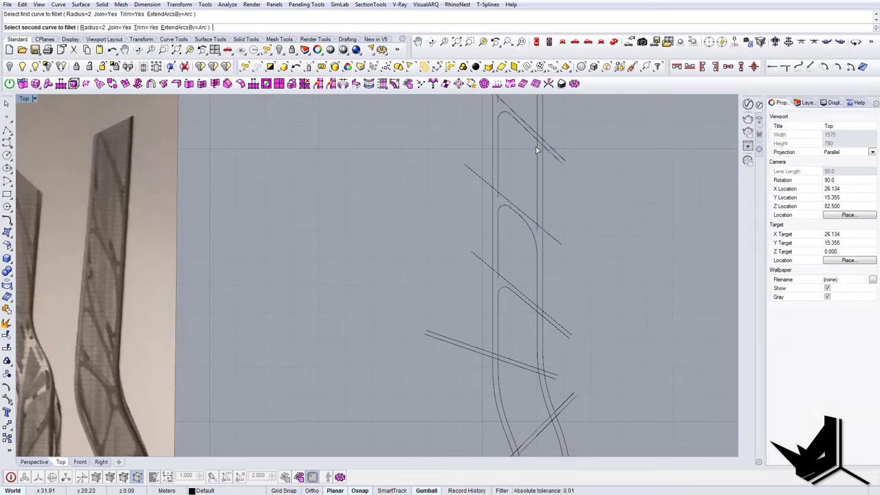
pyautogui.scroll(-3, 541, 169)
pyautogui.scroll(5, 529, 226)
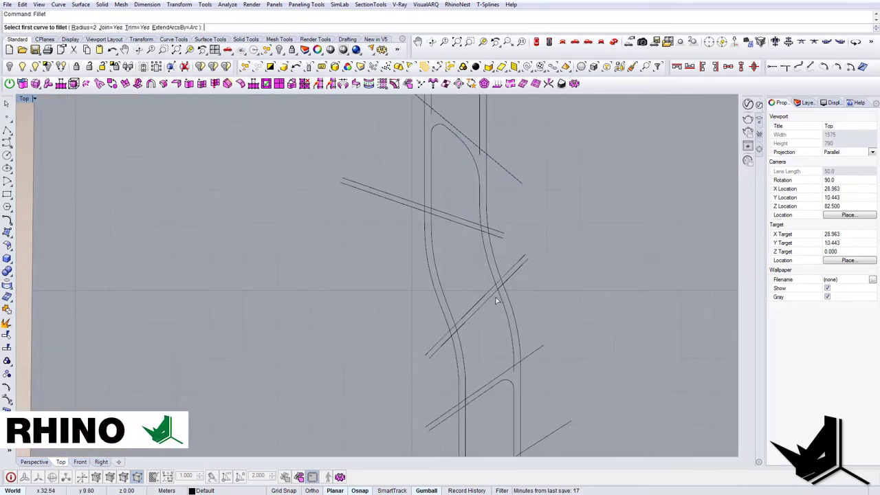
# - Fillet the uppermost rising diagonal's upper line with the right inner edge at the tower's bend at radius 2
pyautogui.click(484, 245)
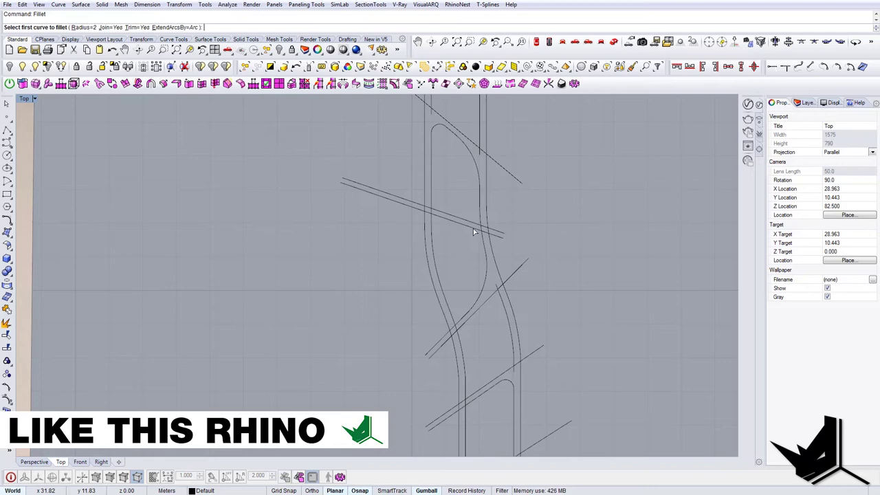
pyautogui.hotkey('ctrl', 'z')
pyautogui.moveTo(489, 245); pyautogui.dragTo(472, 173, button='right')
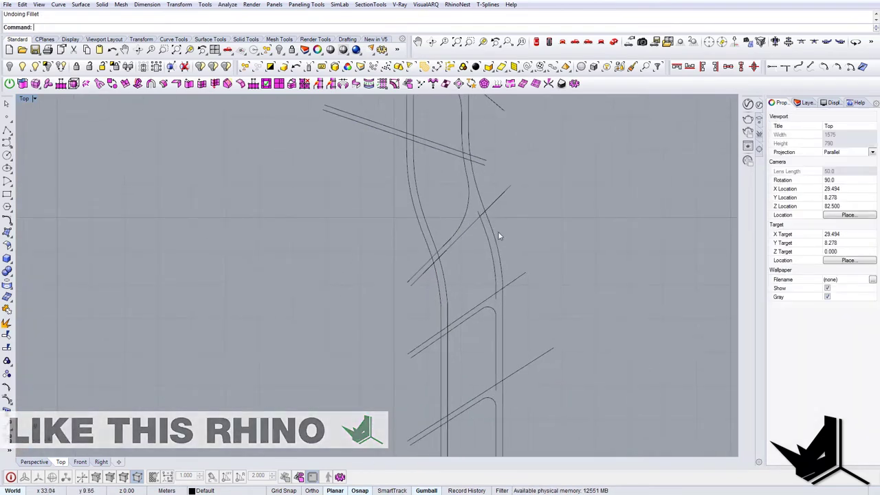
pyautogui.rightClick(484, 243)
pyautogui.press('Escape')
# - Try radius 2 fillets between the lower lines of the two lowest rising diagonals and the left inner edge, and undo them
pyautogui.scroll(-8, 405, 288)
pyautogui.moveTo(271, 264); pyautogui.dragTo(381, 264, button='right')
pyautogui.scroll(6, 275, 278)
pyautogui.scroll(-2, 259, 234)
pyautogui.moveTo(525, 270); pyautogui.dragTo(500, 269, button='right')
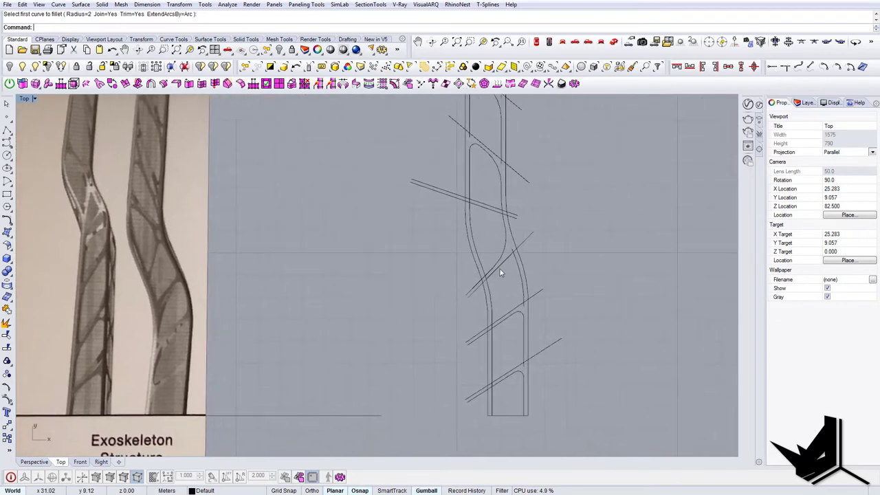
pyautogui.scroll(4, 520, 267)
pyautogui.moveTo(516, 298); pyautogui.dragTo(507, 264, button='right')
pyautogui.moveTo(522, 331); pyautogui.dragTo(517, 300, button='right')
pyautogui.rightClick(485, 300)
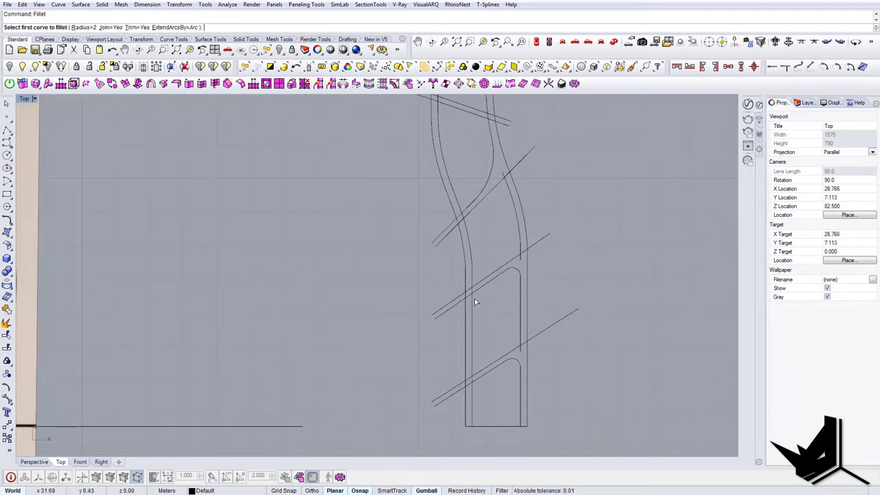
pyautogui.click(478, 290)
pyautogui.click(473, 306)
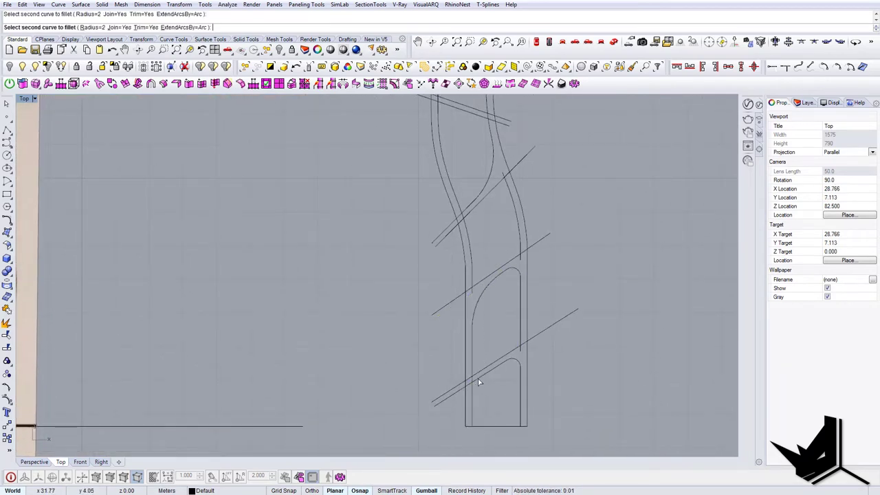
pyautogui.scroll(-4, 495, 313)
pyautogui.scroll(6, 503, 355)
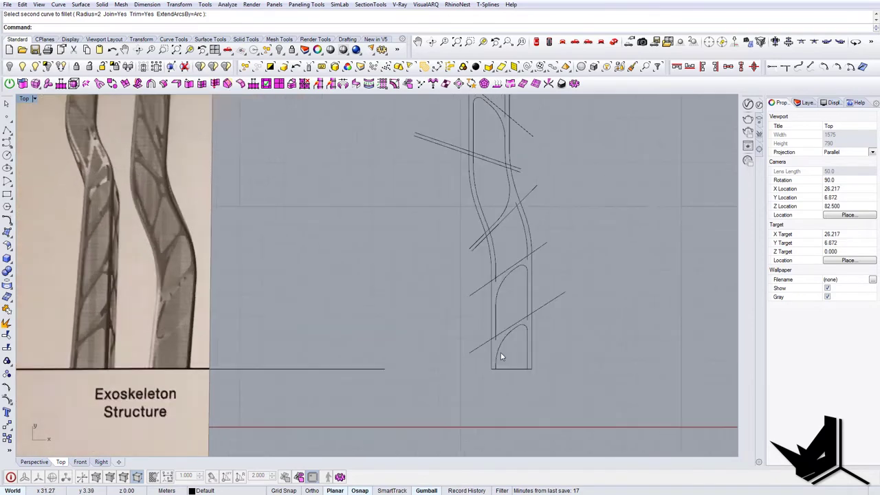
pyautogui.click(507, 332)
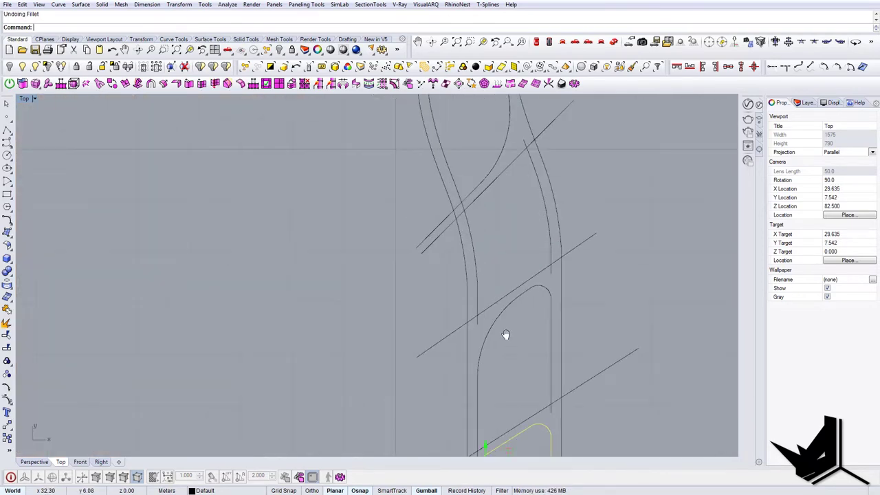
pyautogui.scroll(-3, 504, 334)
pyautogui.hotkey('ctrl', 'z')
pyautogui.scroll(-3, 482, 271)
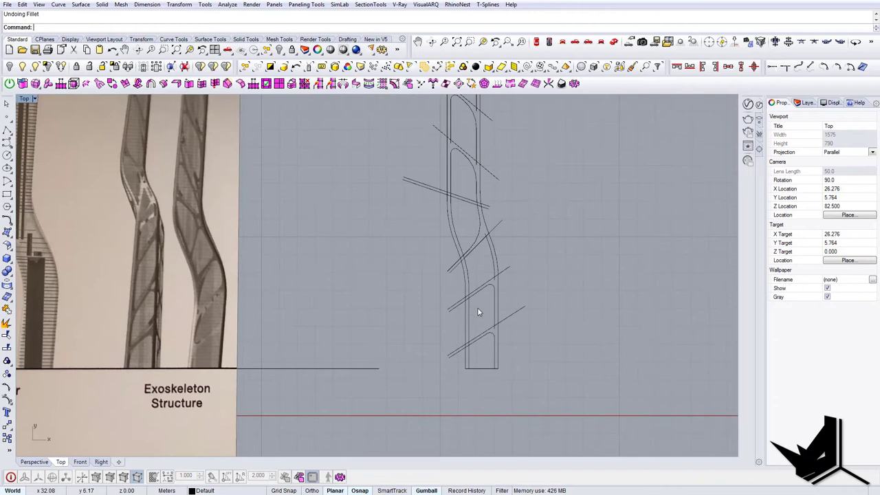
# - Fillet the lower lines of the two lowest rising diagonals with the left inner edge at radius 1.5
pyautogui.click(201, 66)
pyautogui.click(83, 27)
pyautogui.write('1')
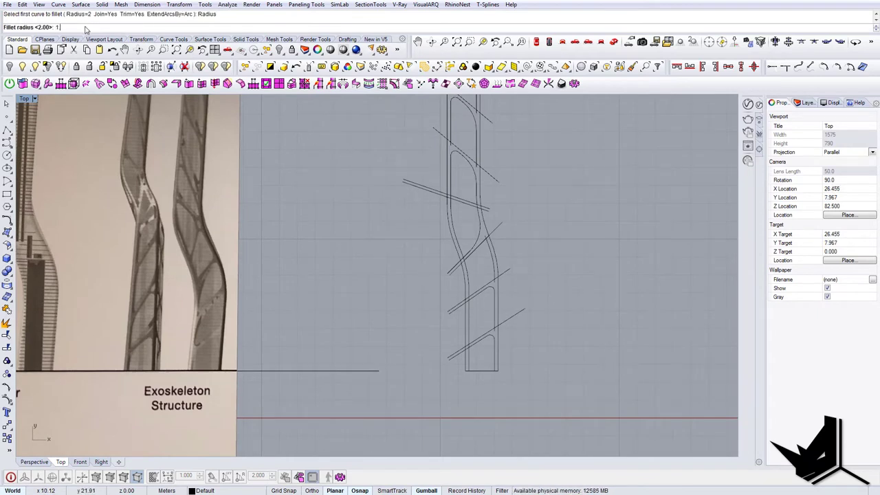
pyautogui.write('.5')
pyautogui.press('Return')
pyautogui.click(470, 310)
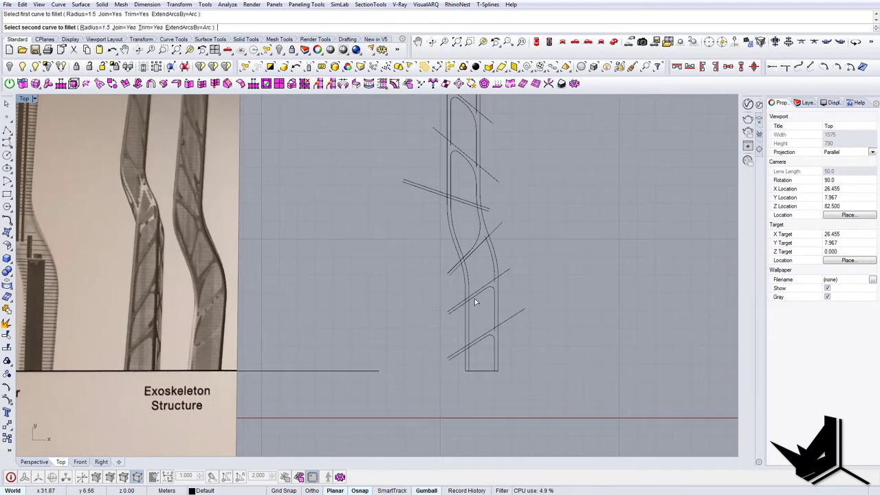
pyautogui.click(475, 299)
pyautogui.scroll(4, 482, 348)
pyautogui.rightClick(479, 349)
pyautogui.click(464, 356)
pyautogui.click(472, 345)
# - Try a 1.5 fillet between the lower line of the falling diagonal above the bend and the left inner edge
pyautogui.scroll(-3, 471, 349)
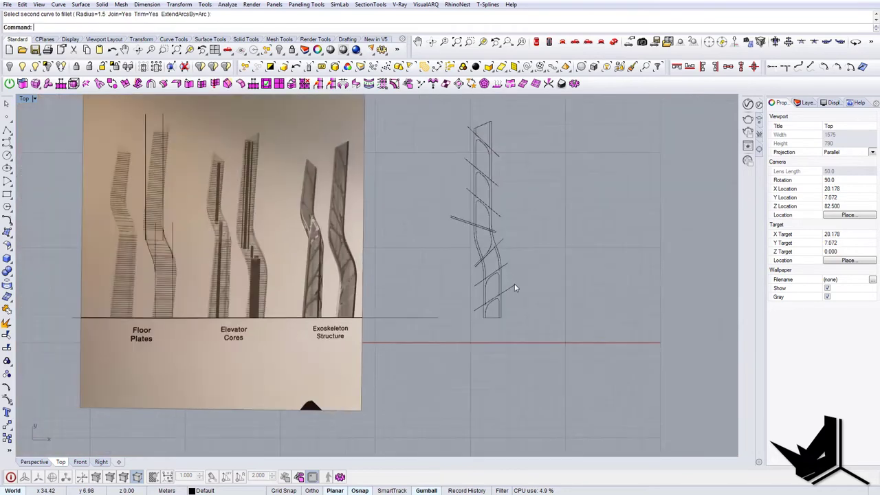
pyautogui.scroll(3, 499, 308)
pyautogui.scroll(-4, 507, 290)
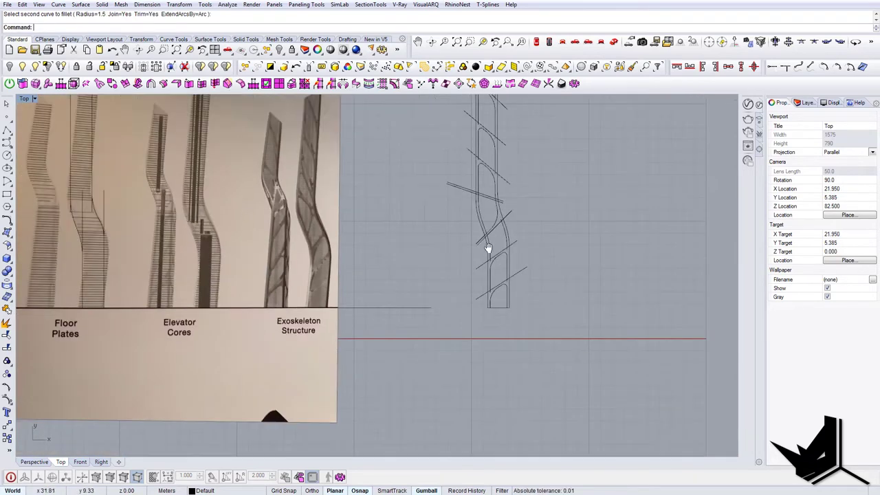
pyautogui.scroll(3, 472, 240)
pyautogui.click(474, 271)
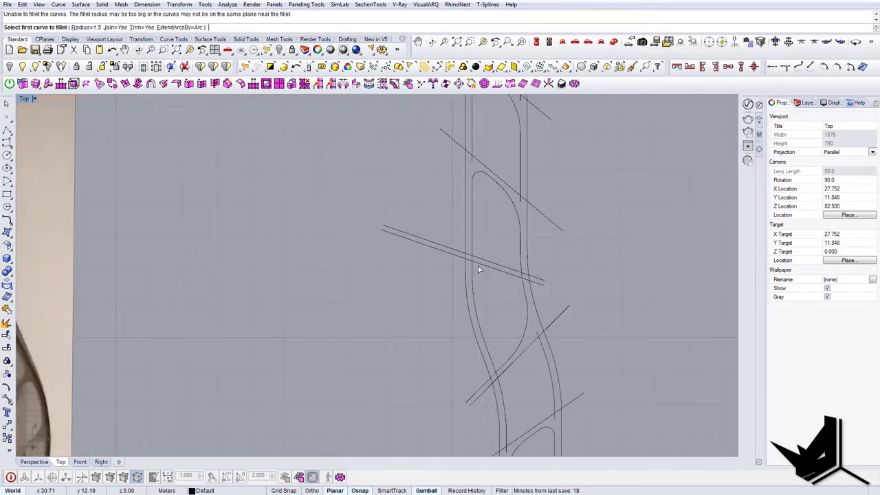
pyautogui.rightClick(477, 267)
pyautogui.rightClick(477, 266)
pyautogui.click(474, 269)
pyautogui.click(487, 265)
pyautogui.press('Escape')
pyautogui.scroll(-3, 501, 262)
pyautogui.scroll(3, 502, 317)
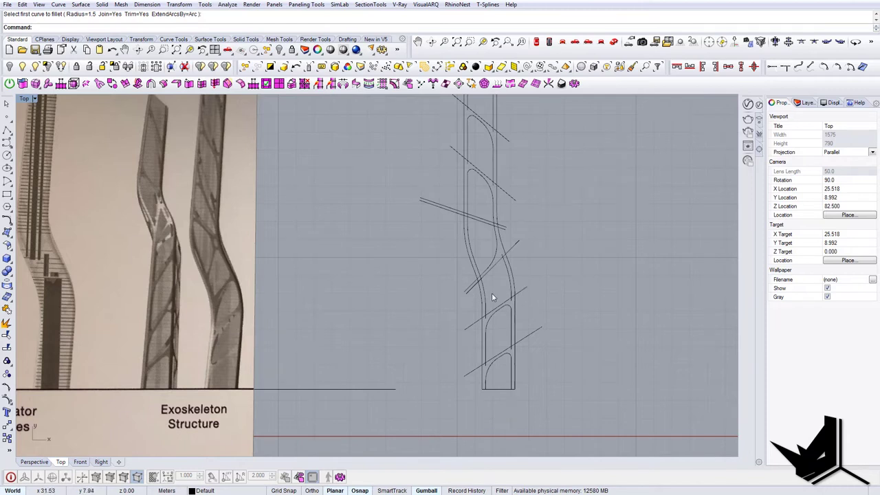
# - Fillet the second-lowest rising diagonal's upper line with the left inner edge segment above it at radius 0.3
pyautogui.moveTo(498, 291); pyautogui.dragTo(480, 298, button='right')
pyautogui.scroll(4, 480, 298)
pyautogui.rightClick(480, 298)
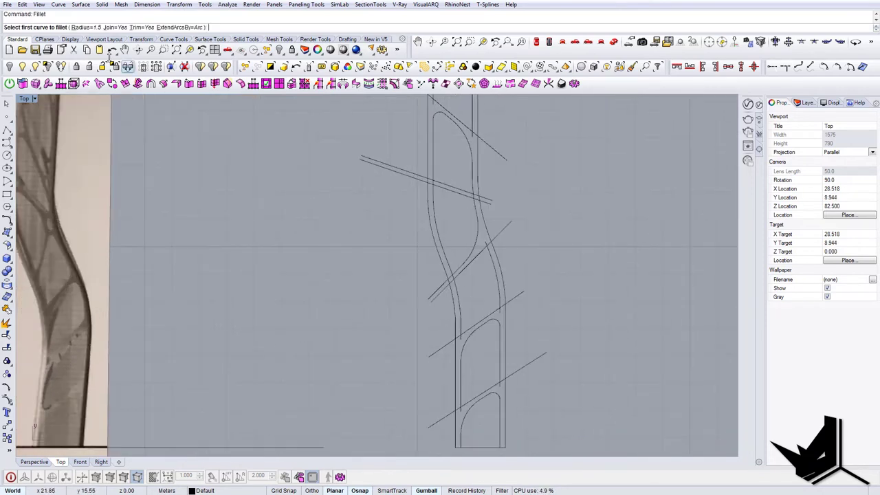
pyautogui.click(86, 28)
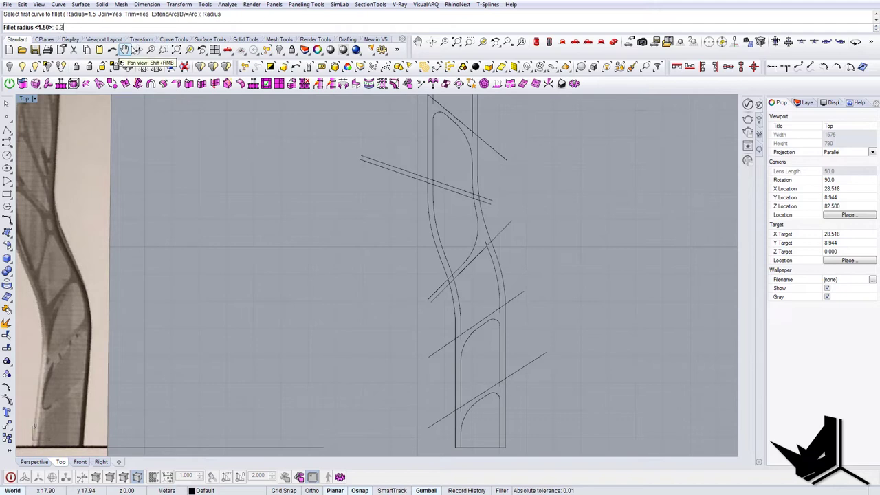
pyautogui.write('0.3')
pyautogui.press('Return')
pyautogui.click(469, 332)
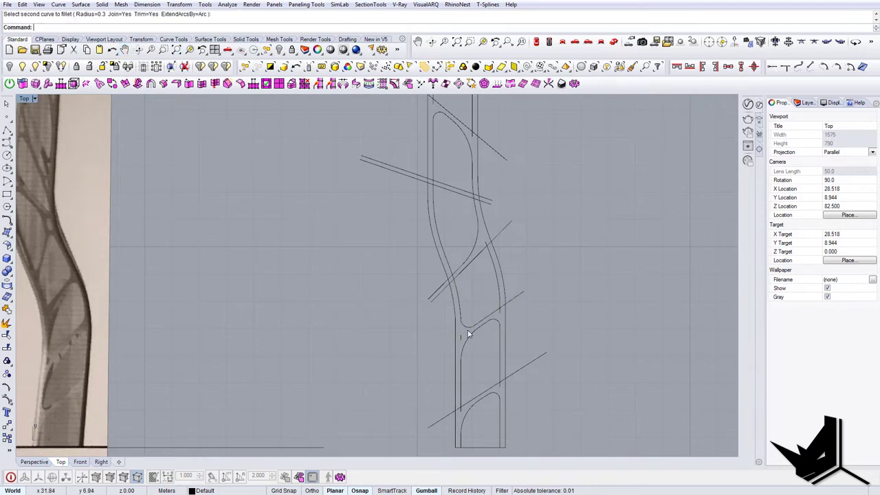
# - Try a 0.3 fillet between the second-lowest rising diagonal's upper line and the right inner edge, and undo it
pyautogui.rightClick(500, 306)
pyautogui.click(500, 299)
pyautogui.click(497, 311)
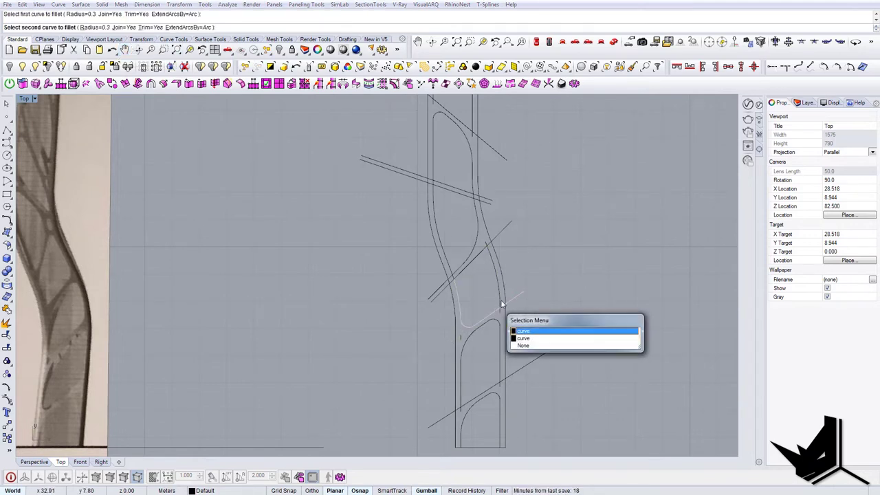
pyautogui.press('Escape')
pyautogui.scroll(-2, 535, 278)
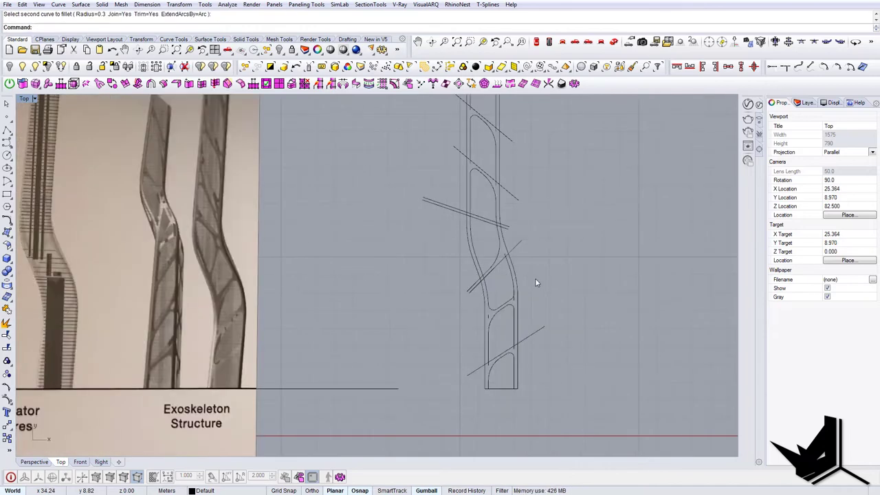
pyautogui.scroll(2, 507, 277)
pyautogui.scroll(-2, 542, 276)
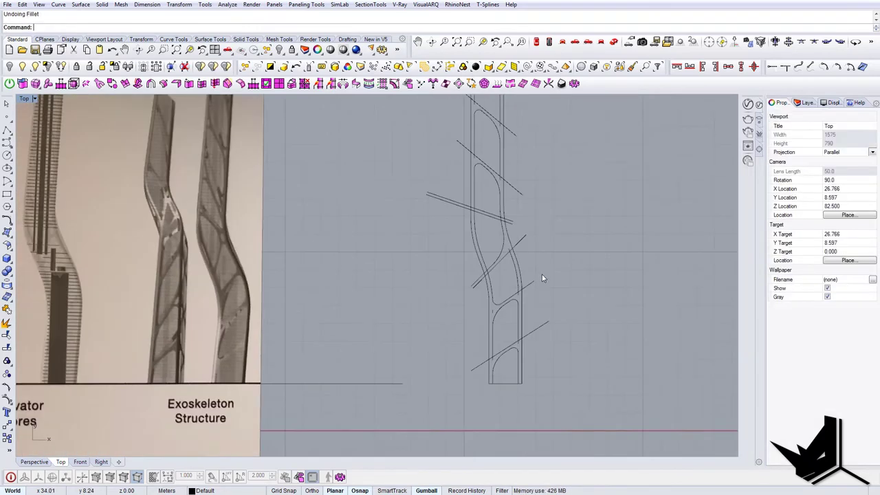
pyautogui.scroll(1, 484, 312)
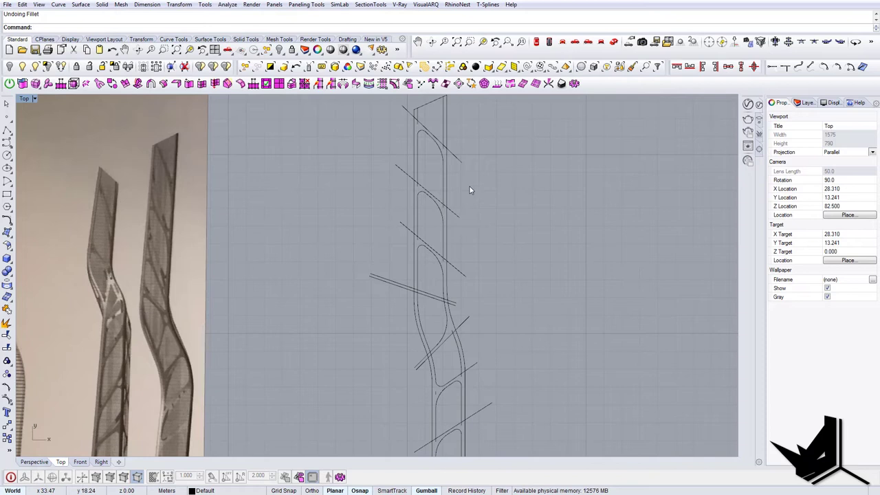
pyautogui.moveTo(464, 175); pyautogui.dragTo(454, 197, button='right')
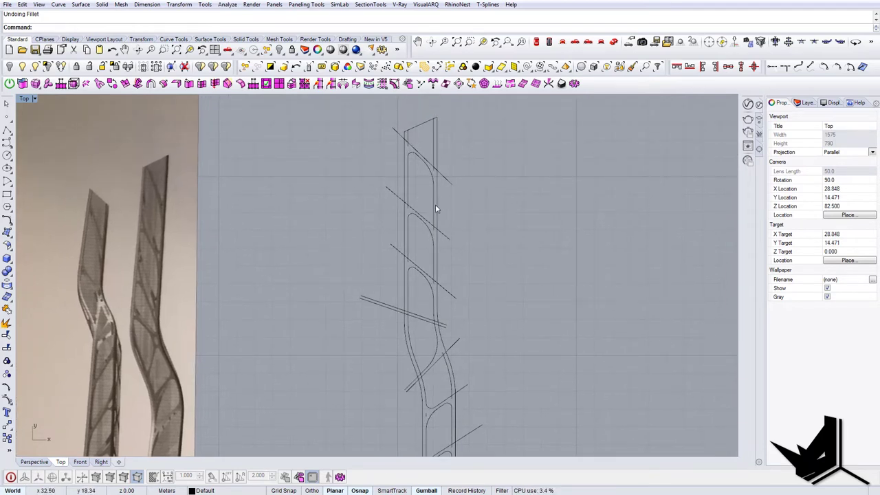
pyautogui.moveTo(448, 313); pyautogui.dragTo(421, 287, button='right')
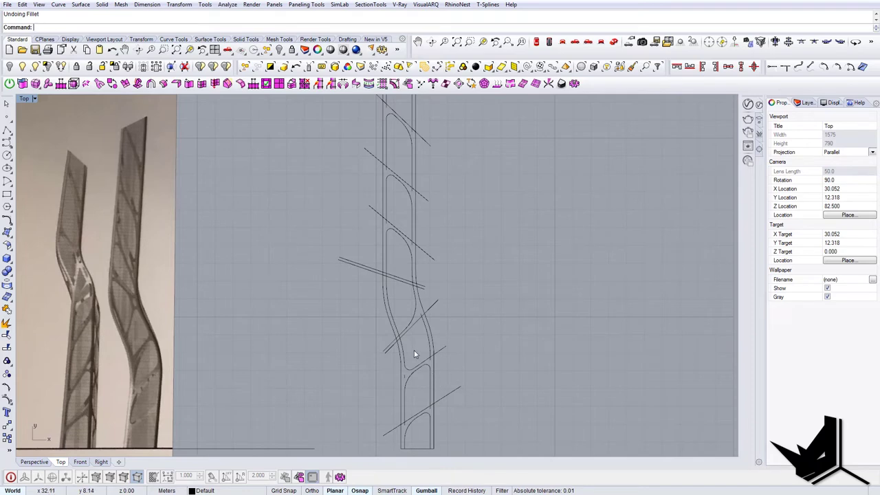
pyautogui.scroll(2, 403, 330)
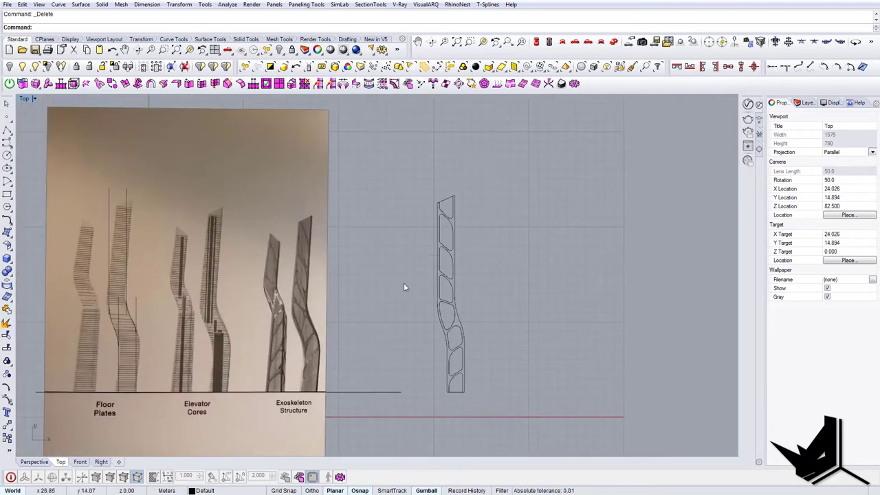
pyautogui.scroll(3, 442, 260)
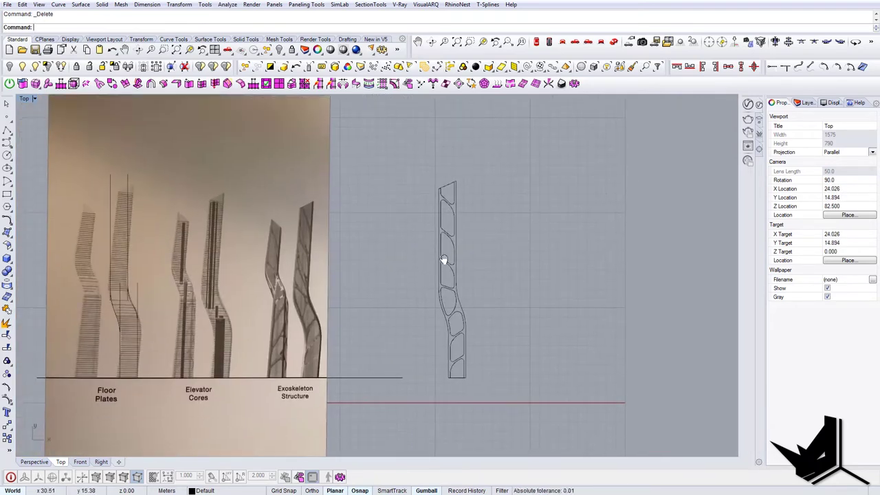
# - Examine the control points of the left outer edge curve around the bend in the top view
pyautogui.moveTo(465, 307); pyautogui.dragTo(444, 297, button='right')
pyautogui.scroll(-4, 453, 278)
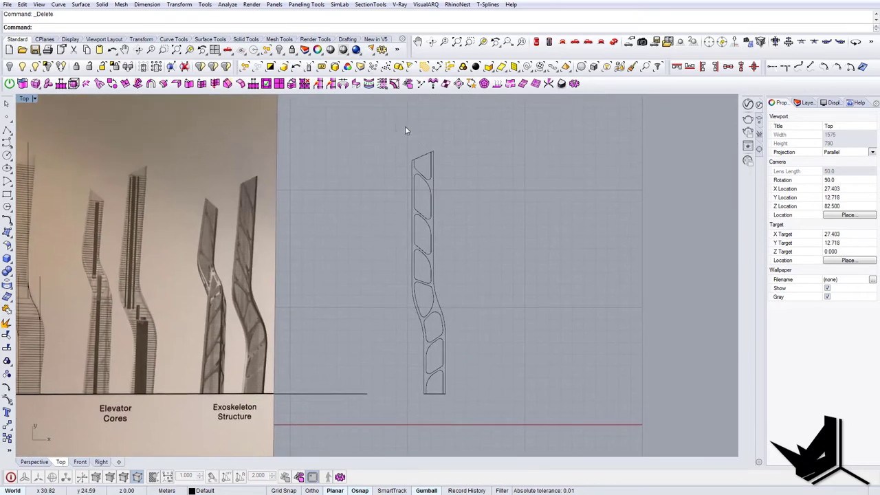
pyautogui.moveTo(473, 401); pyautogui.dragTo(476, 411)
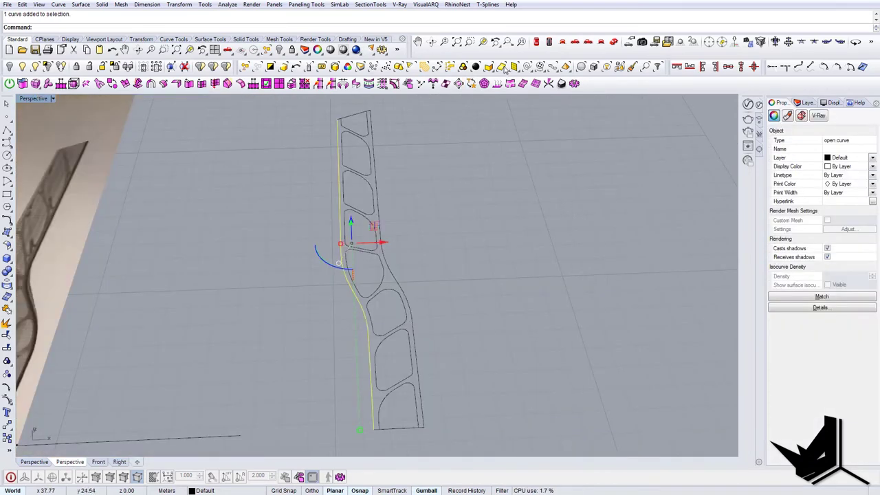
pyautogui.click(536, 42)
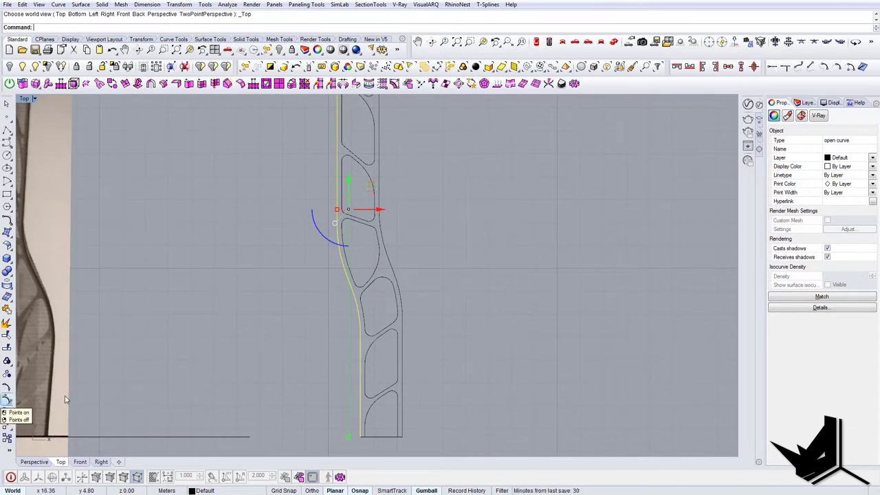
pyautogui.click(311, 325)
pyautogui.moveTo(311, 325); pyautogui.dragTo(298, 340, button='right')
pyautogui.click(7, 399)
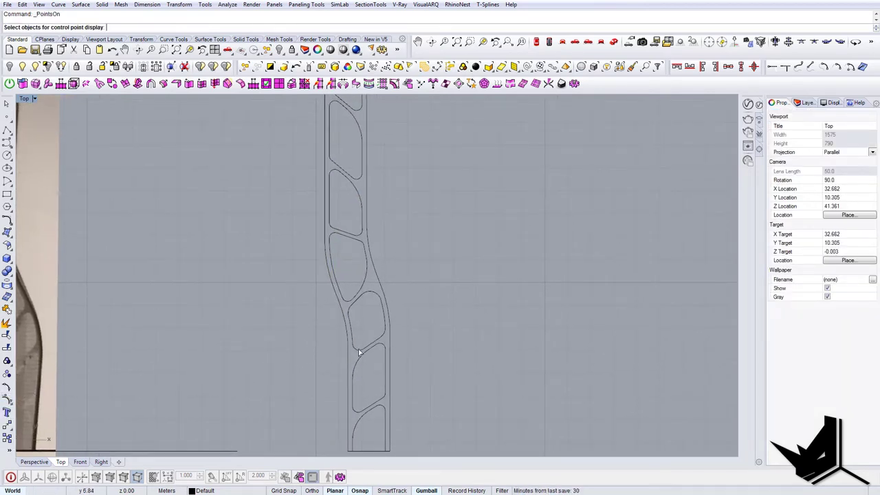
pyautogui.click(340, 315)
pyautogui.press('Return')
pyautogui.scroll(5, 350, 357)
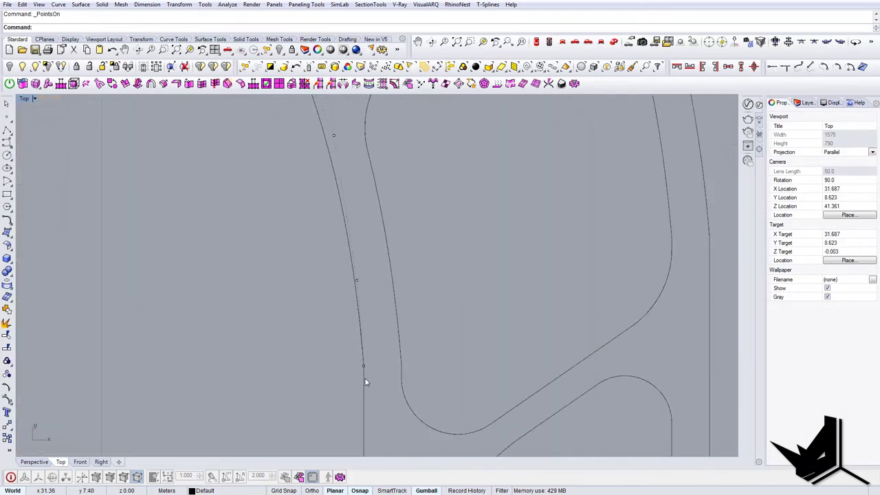
pyautogui.scroll(-9, 357, 379)
pyautogui.press('Escape')
# - Adjust the control points around the bend of the left outer edge curve to refine its run along the cell outlines
pyautogui.click(359, 374)
pyautogui.scroll(-7, 357, 372)
pyautogui.moveTo(354, 368); pyautogui.dragTo(313, 355, button='right')
pyautogui.scroll(6, 352, 353)
pyautogui.scroll(2, 316, 374)
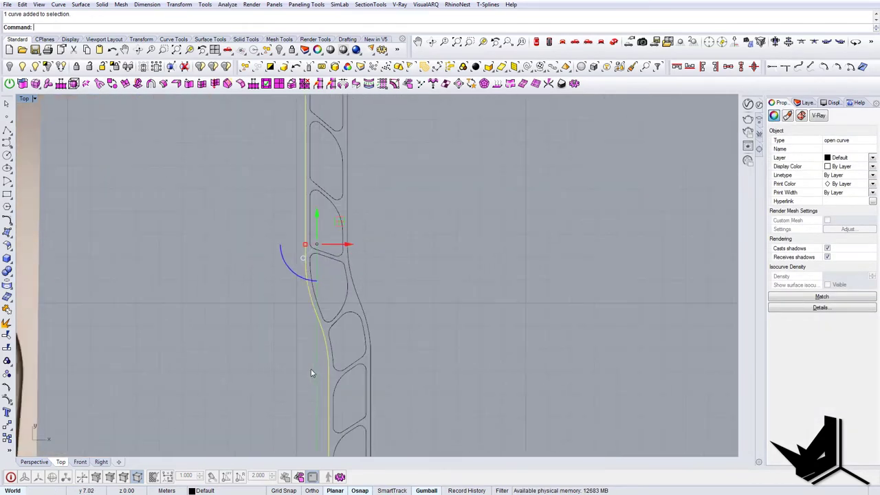
pyautogui.press('F10')
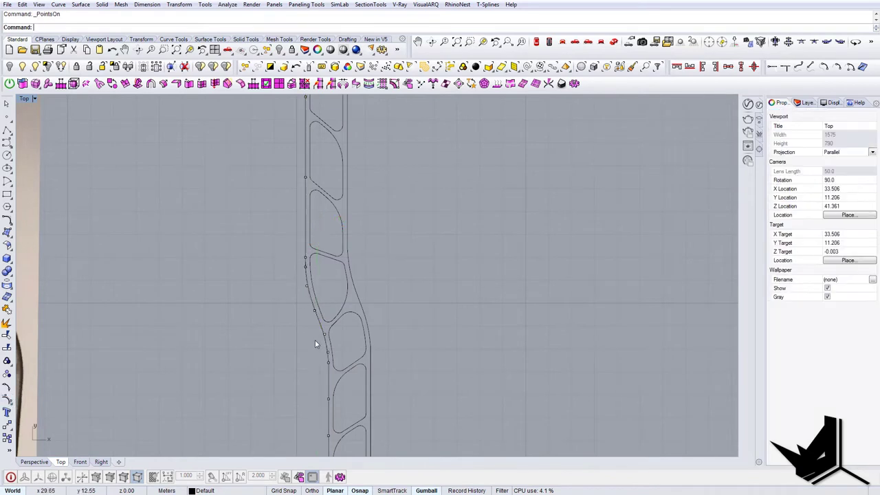
pyautogui.moveTo(338, 377); pyautogui.dragTo(319, 375)
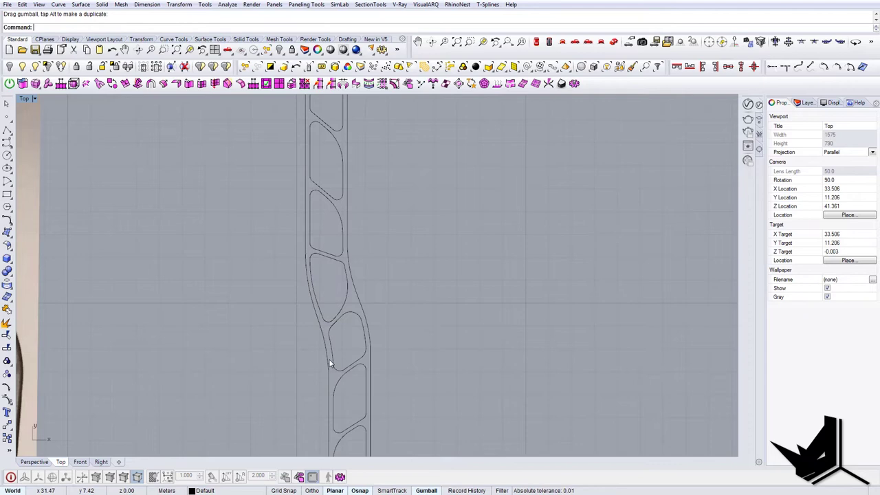
pyautogui.click(329, 361)
pyautogui.scroll(7, 330, 371)
pyautogui.scroll(-7, 332, 361)
pyautogui.press('Escape')
# - Stretch the right outer edge curve's control points around the bend slightly in the vertical direction, leaving the other curves unselected
pyautogui.click(370, 319)
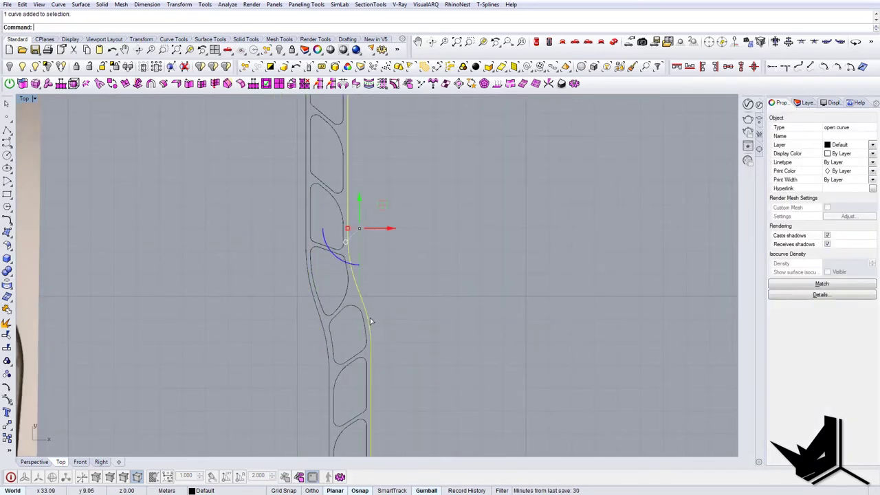
pyautogui.click(8, 399)
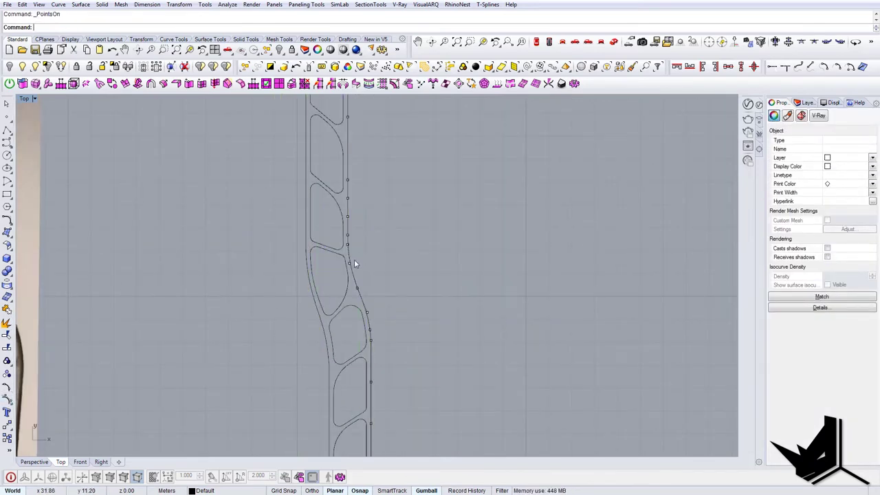
pyautogui.scroll(-3, 365, 258)
pyautogui.moveTo(379, 252); pyautogui.dragTo(361, 264, button='right')
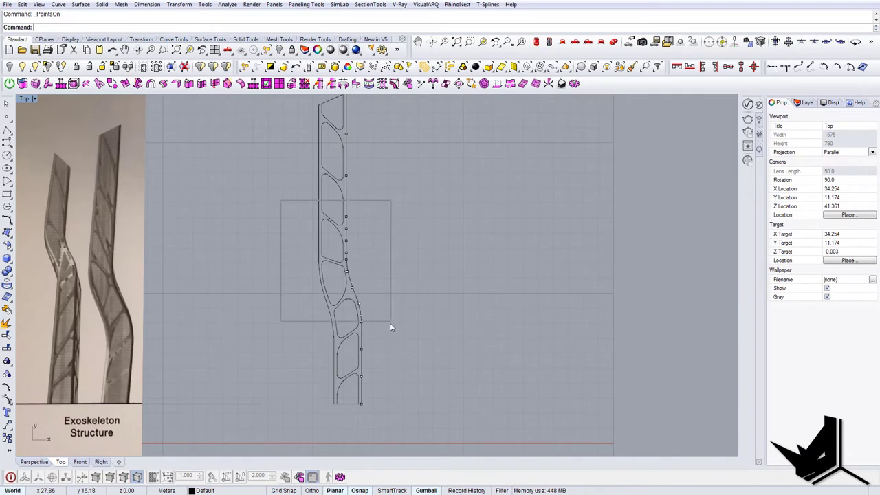
pyautogui.moveTo(390, 324); pyautogui.dragTo(389, 325)
pyautogui.keyDown('ctrl'); pyautogui.moveTo(298, 224); pyautogui.dragTo(299, 224); pyautogui.keyUp('ctrl')
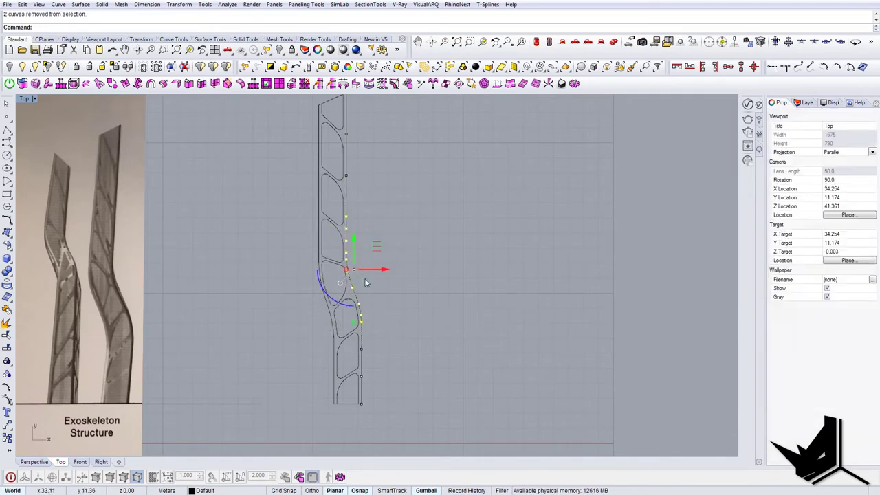
pyautogui.scroll(4, 365, 279)
pyautogui.moveTo(348, 346); pyautogui.dragTo(348, 355)
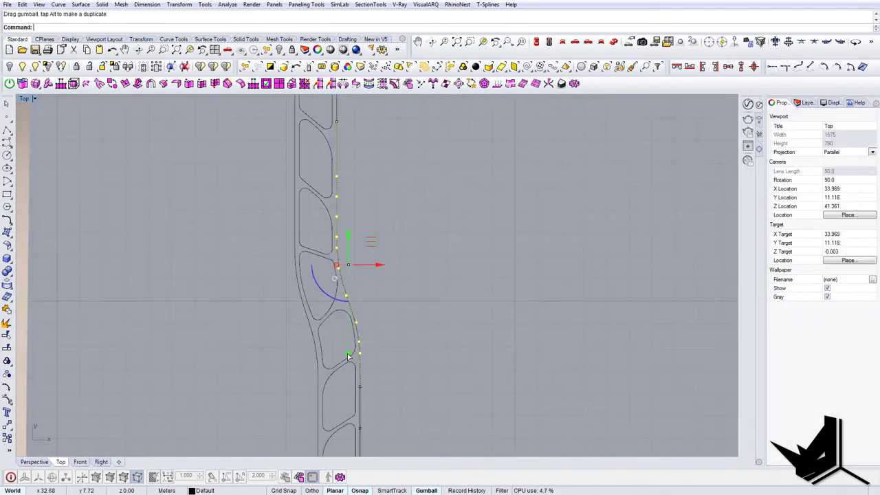
pyautogui.scroll(-4, 384, 355)
pyautogui.scroll(5, 378, 351)
pyautogui.scroll(-1, 375, 352)
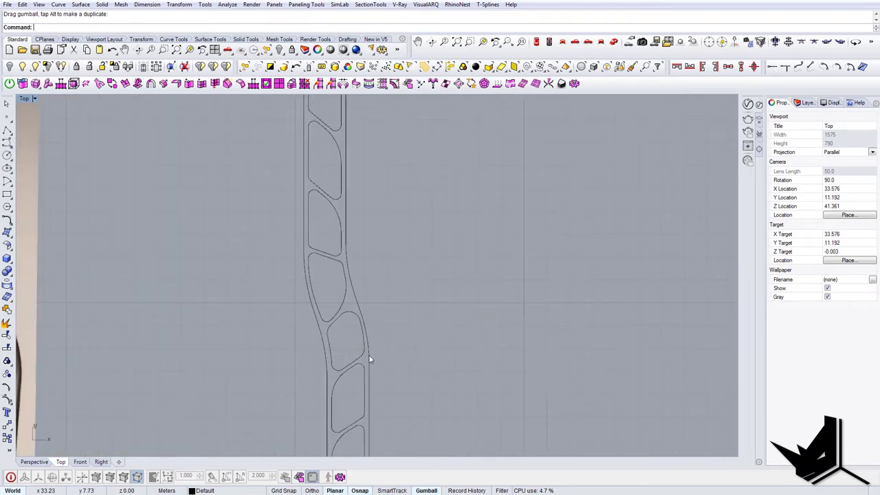
pyautogui.click(370, 356)
pyautogui.scroll(-5, 364, 361)
pyautogui.click(423, 326)
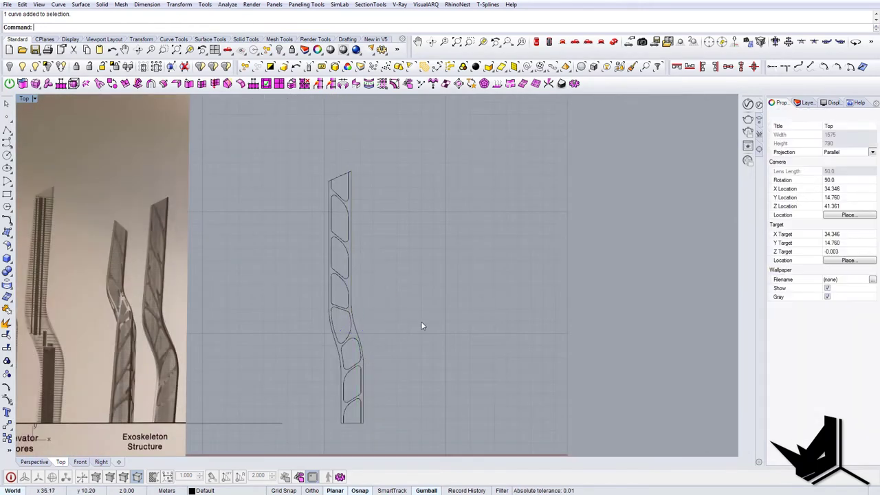
# - Rotate all the exoskeleton curves 90 degrees in the perspective view so that the facade stands upright
pyautogui.hotkey('ctrl', 'a')
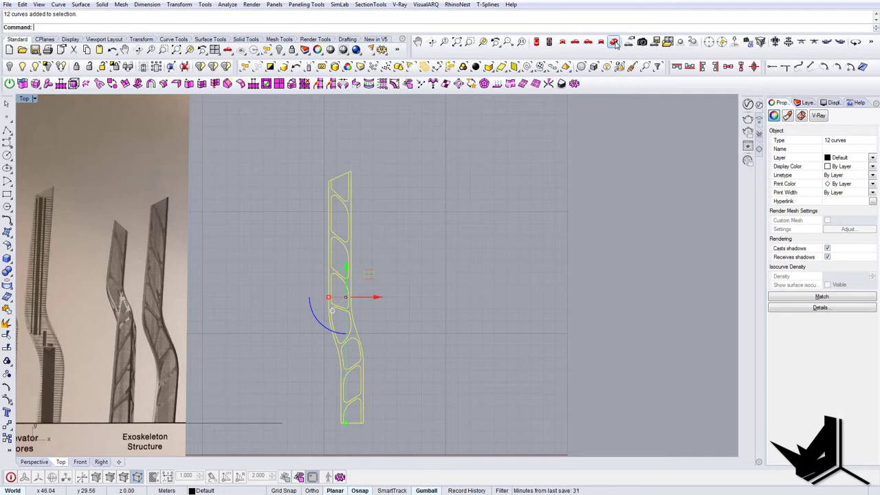
pyautogui.click(550, 119)
pyautogui.click(614, 43)
pyautogui.moveTo(392, 297); pyautogui.dragTo(326, 273, button='right')
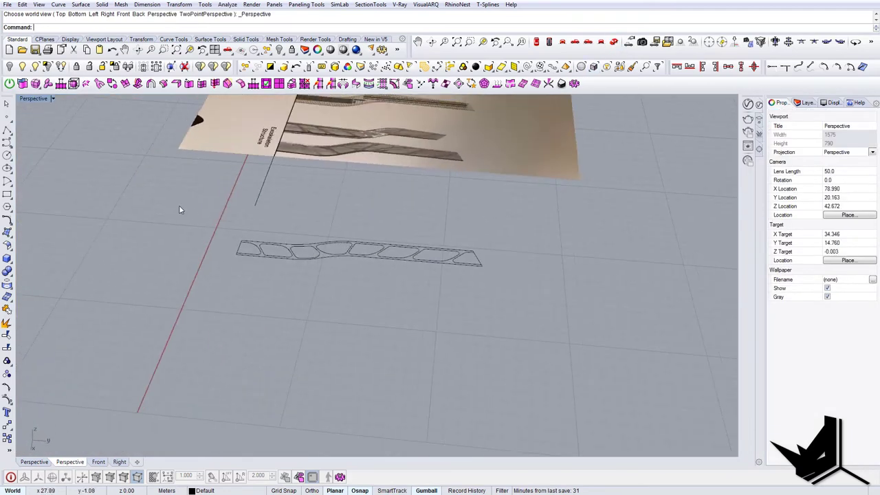
pyautogui.moveTo(201, 205); pyautogui.dragTo(524, 300)
pyautogui.moveTo(527, 298); pyautogui.dragTo(356, 237, button='right')
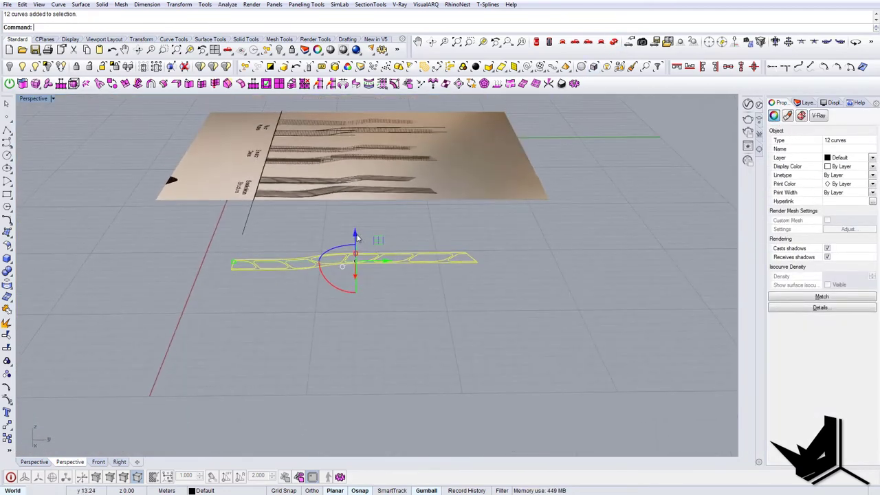
pyautogui.click(334, 289)
pyautogui.write('90')
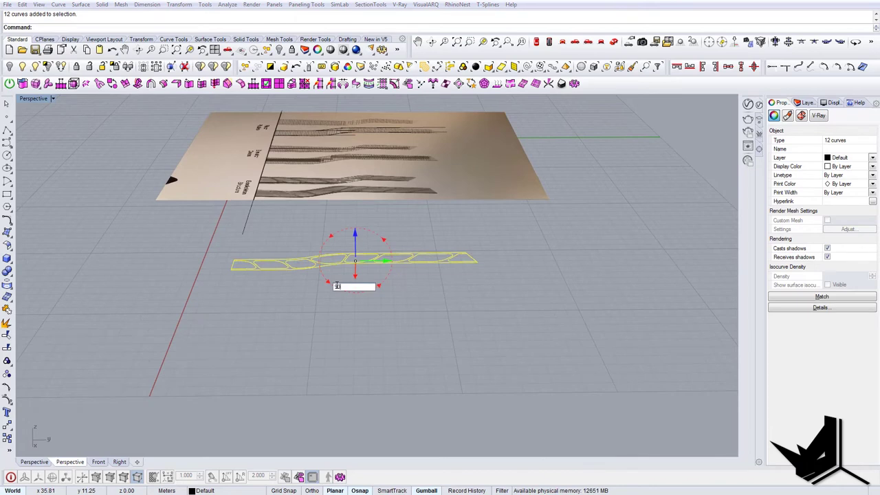
pyautogui.press('Return')
# - Move the upright facade curves by their bottom outer corner onto the ground plane, entering 0,0,0 as the target point
pyautogui.moveTo(342, 313); pyautogui.dragTo(418, 309, button='right')
pyautogui.write('m')
pyautogui.press('Return')
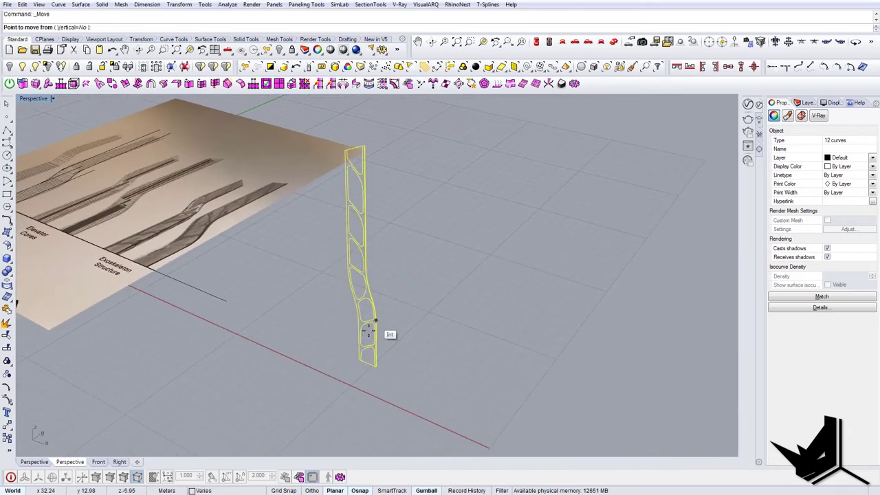
pyautogui.scroll(3, 368, 334)
pyautogui.click(383, 399)
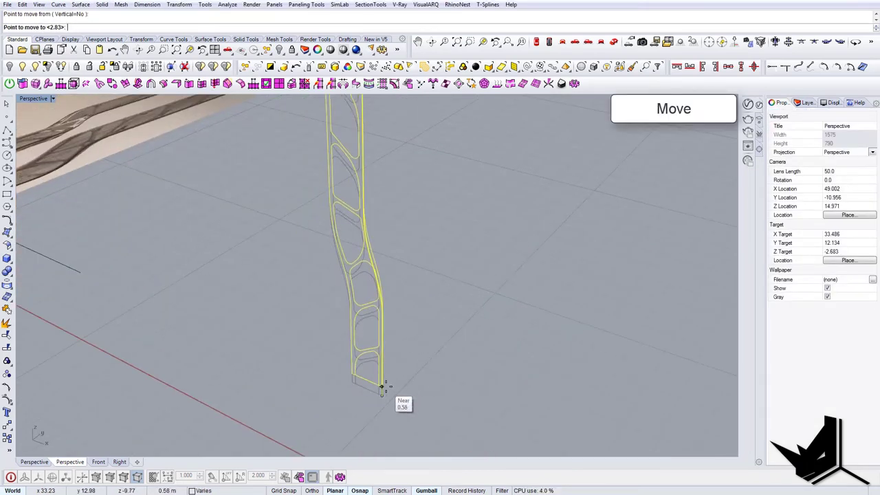
pyautogui.write('0,0,0')
pyautogui.press('Return')
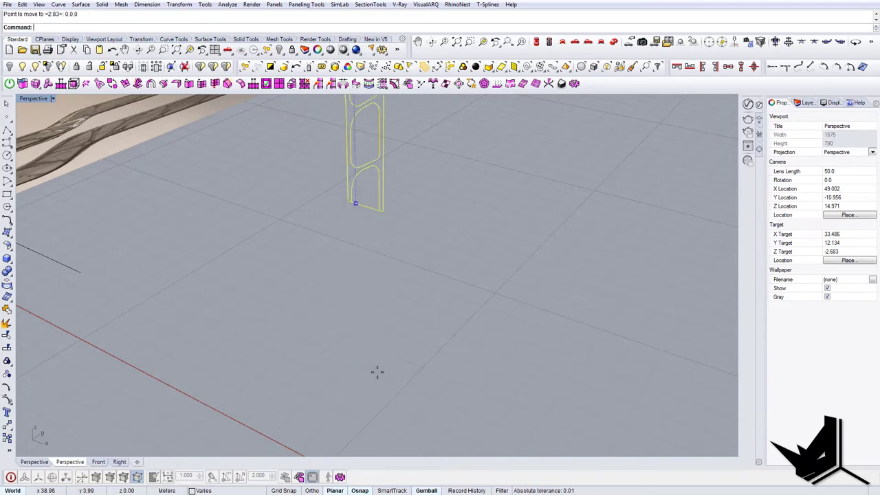
# - Copy the four outer outline curves of the facade along Y to a spot beside the cell pattern
pyautogui.scroll(-5, 356, 319)
pyautogui.moveTo(357, 374); pyautogui.dragTo(356, 340, button='right')
pyautogui.click(339, 276)
pyautogui.scroll(3, 337, 272)
pyautogui.moveTo(338, 238); pyautogui.dragTo(342, 247, button='right')
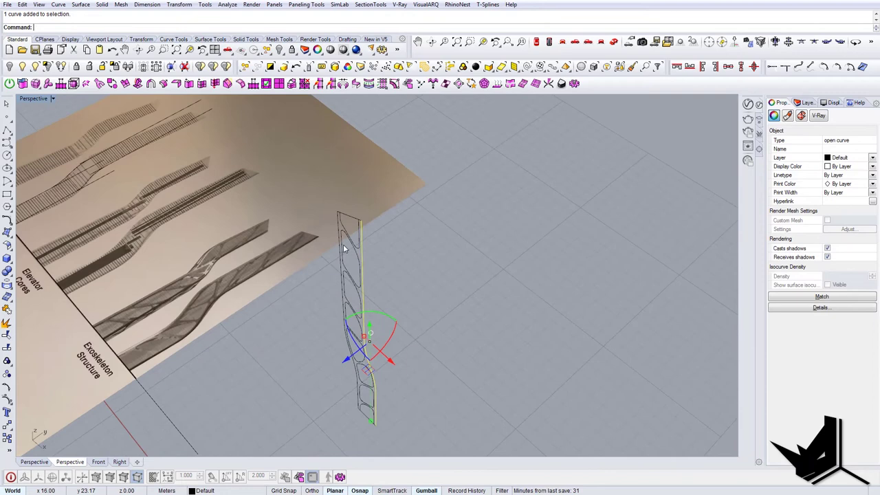
pyautogui.keyDown('shift'); pyautogui.click(338, 231); pyautogui.keyUp('shift')
pyautogui.keyDown('shift'); pyautogui.click(367, 420); pyautogui.keyUp('shift')
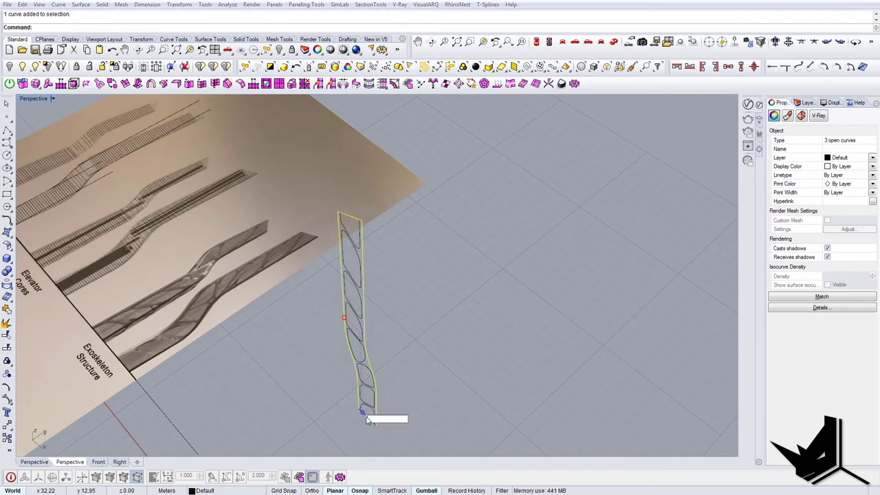
pyautogui.moveTo(383, 417); pyautogui.dragTo(356, 381, button='right')
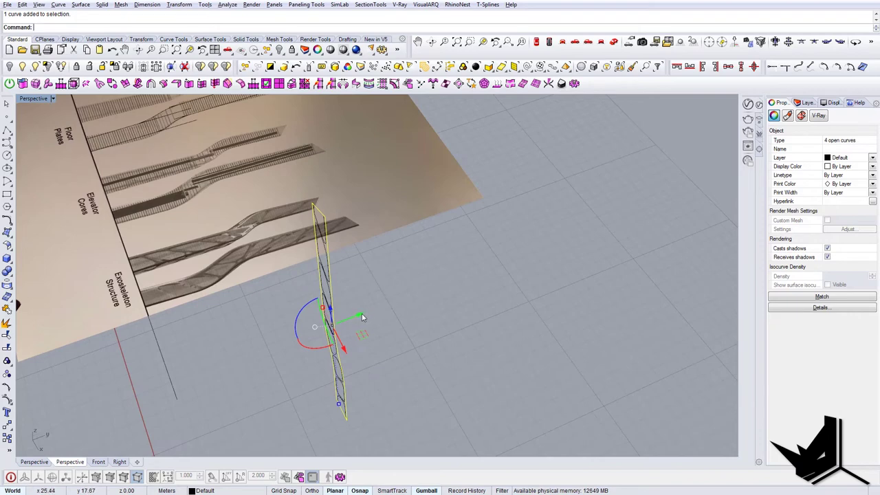
pyautogui.keyDown('alt'); pyautogui.moveTo(363, 317); pyautogui.dragTo(445, 309); pyautogui.keyUp('alt')
# - Join the four copied outline curves into one closed curve
pyautogui.moveTo(436, 398); pyautogui.dragTo(377, 344)
pyautogui.moveTo(442, 266); pyautogui.dragTo(451, 303, button='right')
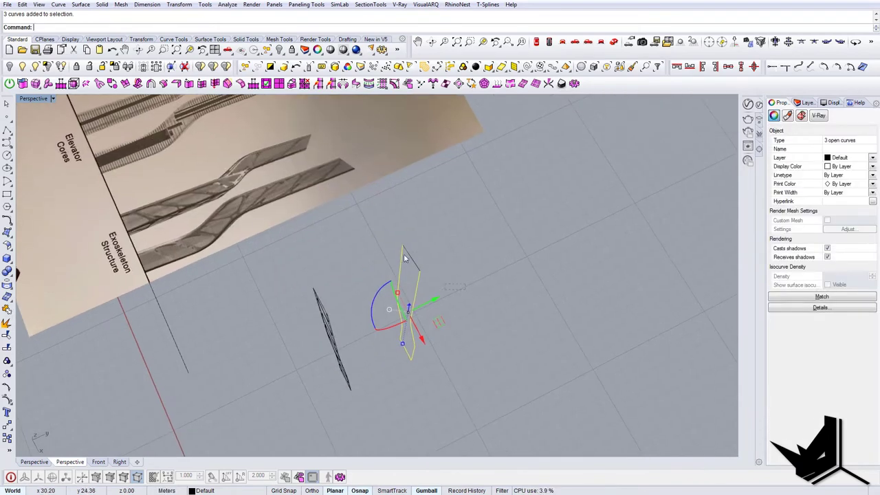
pyautogui.write('Jo')
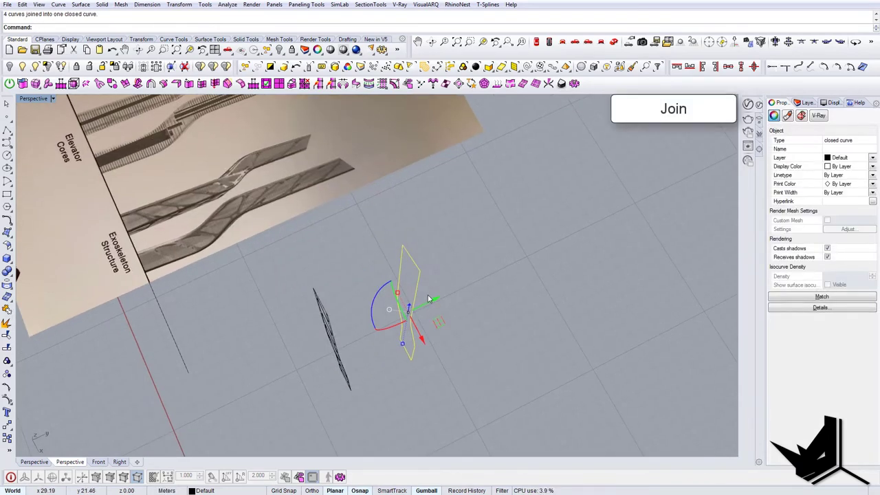
# - Extrude the joined tower outline along Y to form the tower's volume
pyautogui.keyDown('ctrl'); pyautogui.keyDown('alt'); pyautogui.moveTo(435, 299); pyautogui.dragTo(464, 293); pyautogui.keyUp('alt'); pyautogui.keyUp('ctrl')
pyautogui.moveTo(464, 299); pyautogui.dragTo(441, 283, button='right')
pyautogui.click(432, 262)
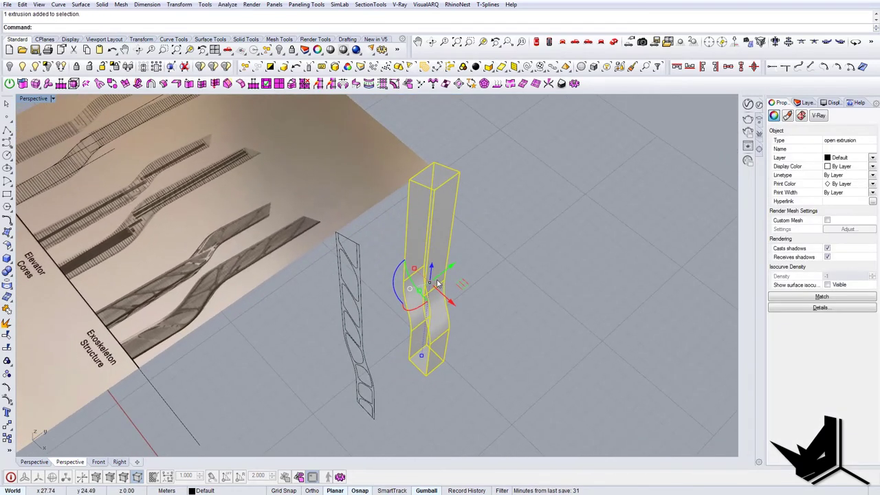
pyautogui.press('Escape')
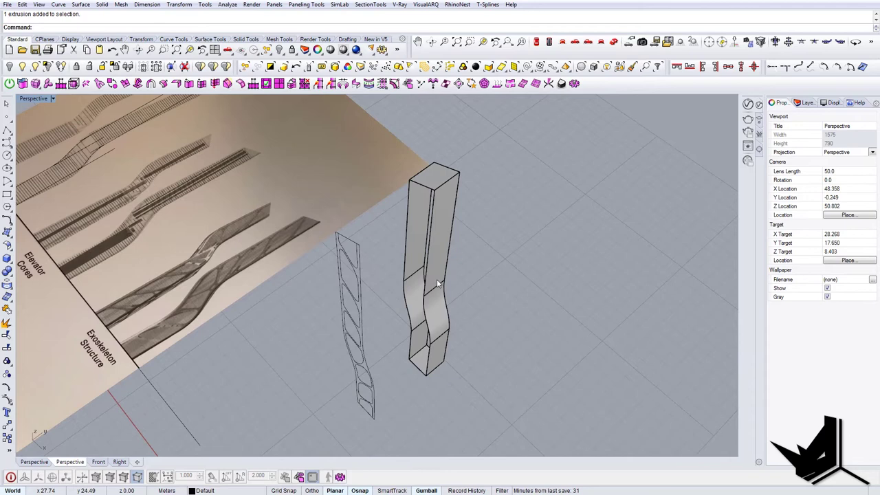
# - Cap the open ends of the extruded tower with the Cap command
pyautogui.click(432, 269)
pyautogui.write('Ca')
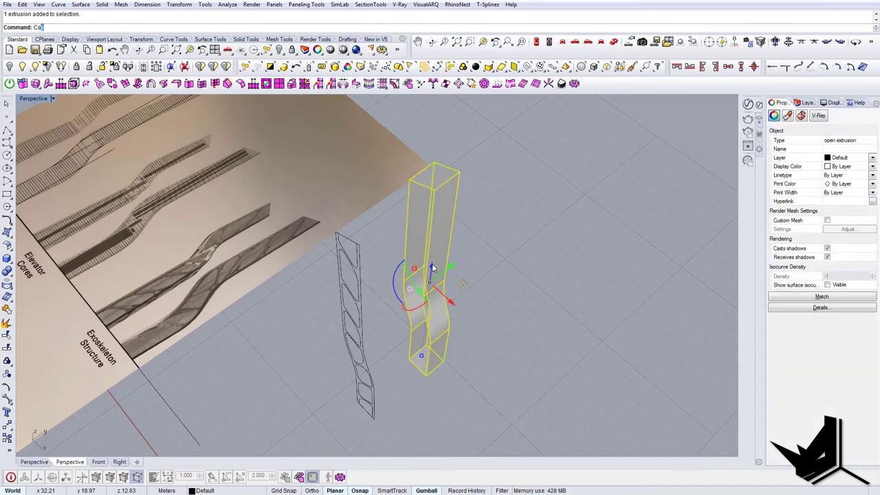
pyautogui.write('p')
pyautogui.press('Return')
# - Fillet the segments of one full-height corner edge of the tower solid at radius 0.2 with FilletEdge
pyautogui.moveTo(417, 241); pyautogui.dragTo(461, 277, button='right')
pyautogui.moveTo(395, 277); pyautogui.dragTo(428, 280, button='right')
pyautogui.scroll(4, 388, 256)
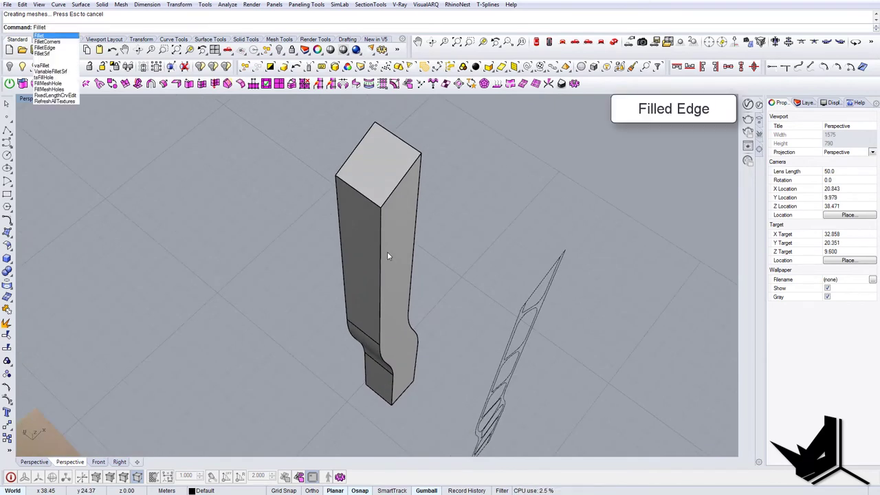
pyautogui.press('Down')
pyautogui.press('Return')
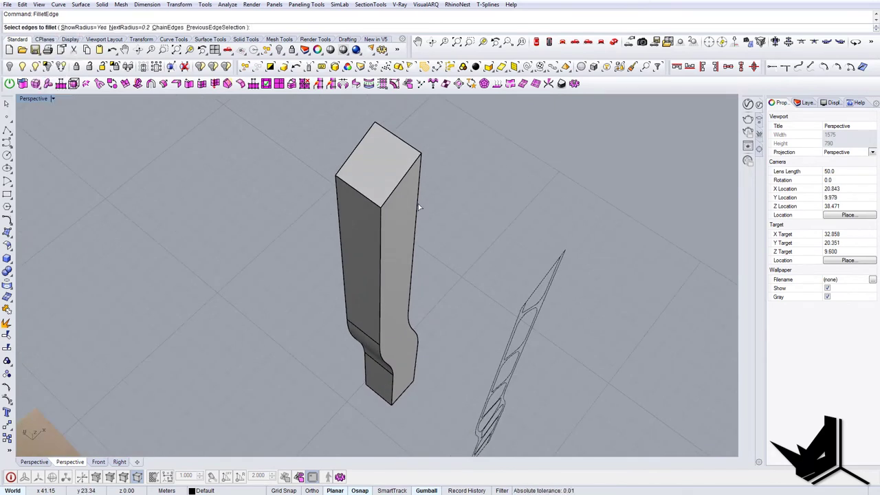
pyautogui.click(382, 287)
pyautogui.moveTo(385, 372); pyautogui.dragTo(388, 364, button='right')
pyautogui.click(388, 365)
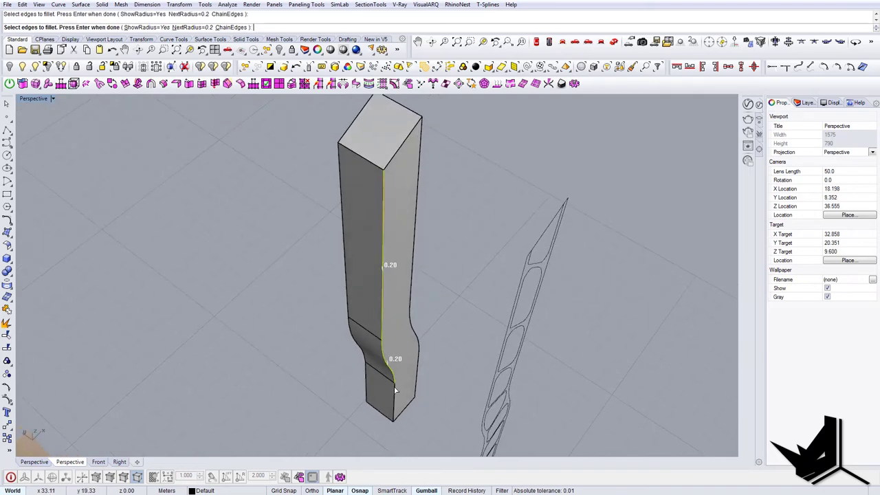
pyautogui.press('Return')
pyautogui.press('Return')
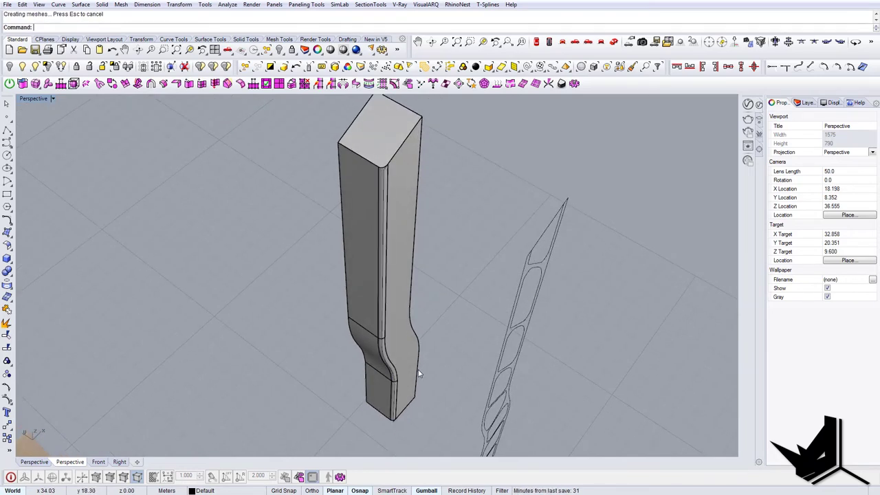
# - Fillet all segments of a second full-height corner edge of the tower solid at radius 0.2 with FilletEdge
pyautogui.moveTo(419, 369); pyautogui.dragTo(357, 230, button='right')
pyautogui.press('Return')
pyautogui.click(346, 221)
pyautogui.click(359, 290)
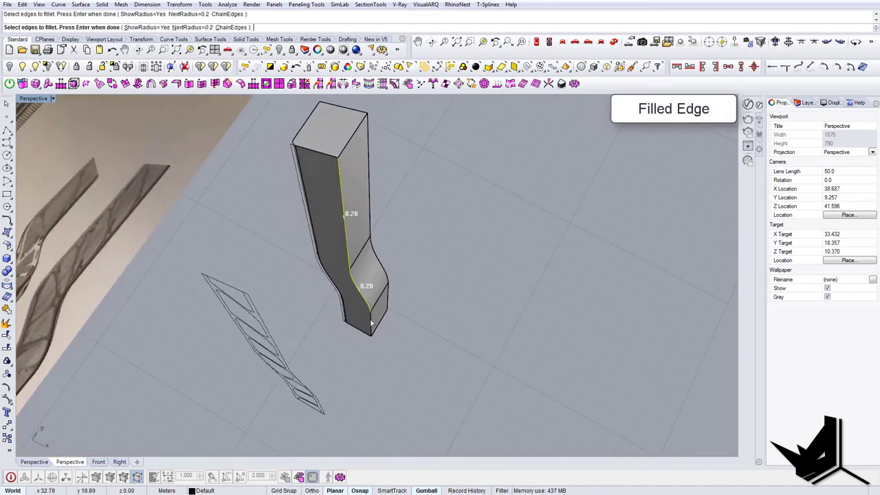
pyautogui.click(371, 321)
pyautogui.press('Return')
pyautogui.press('Return')
# - Fillet the segments of the third vertical corner edge of the tower solid at radius 0.2
pyautogui.moveTo(379, 319); pyautogui.dragTo(364, 309, button='right')
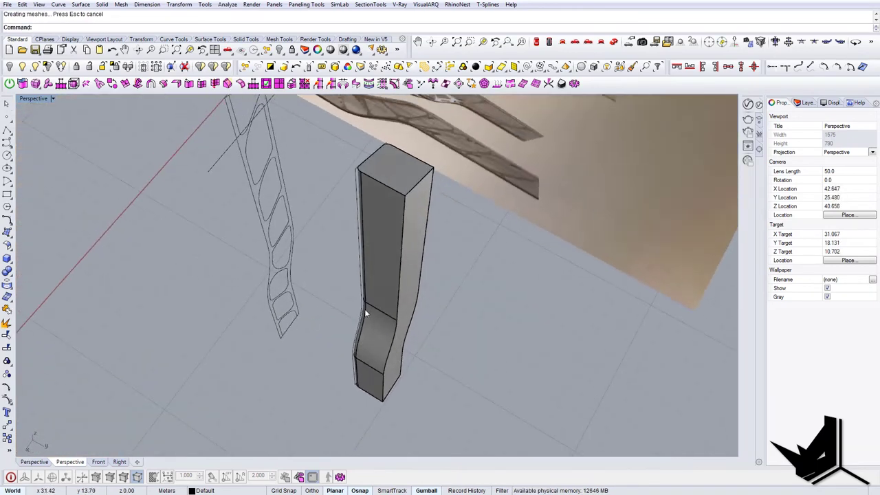
pyautogui.press('Return')
pyautogui.click(399, 309)
pyautogui.click(390, 355)
pyautogui.press('Return')
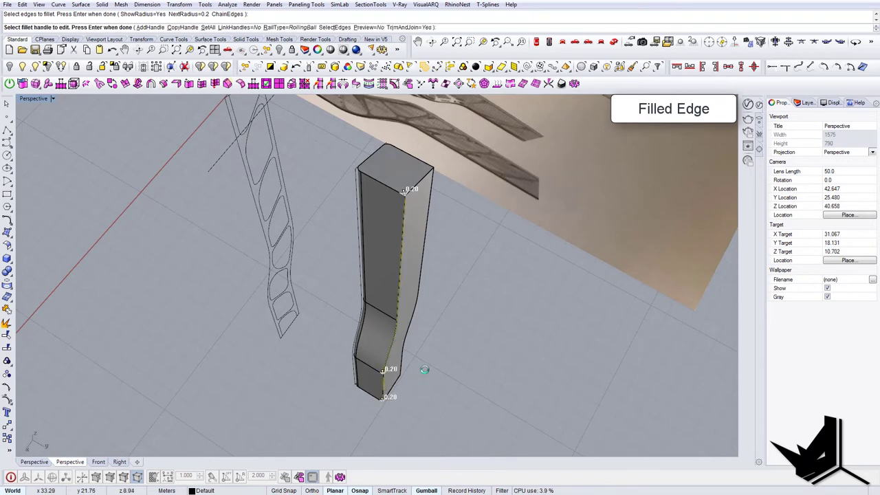
pyautogui.press('Return')
# - Fillet the remaining sharp vertical corner edge of the tower solid at radius 0.2 to round its last corner
pyautogui.moveTo(475, 355); pyautogui.dragTo(352, 311, button='right')
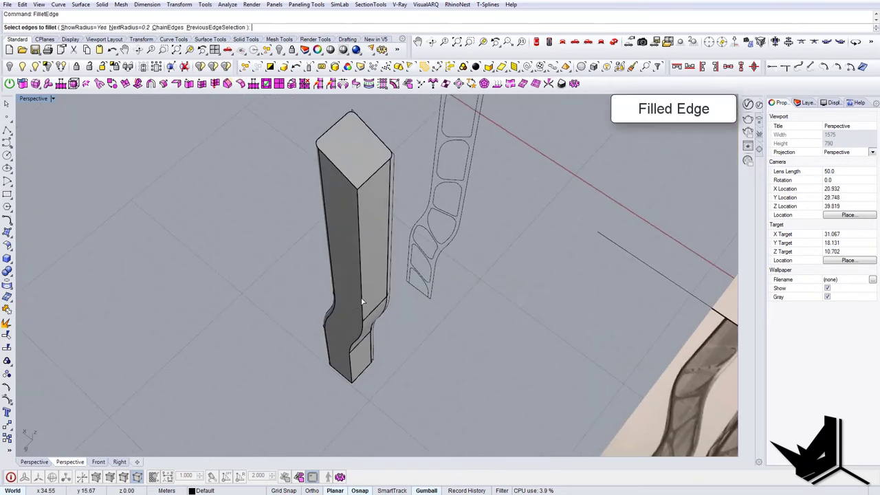
pyautogui.click(362, 302)
pyautogui.press('Return')
pyautogui.press('Return')
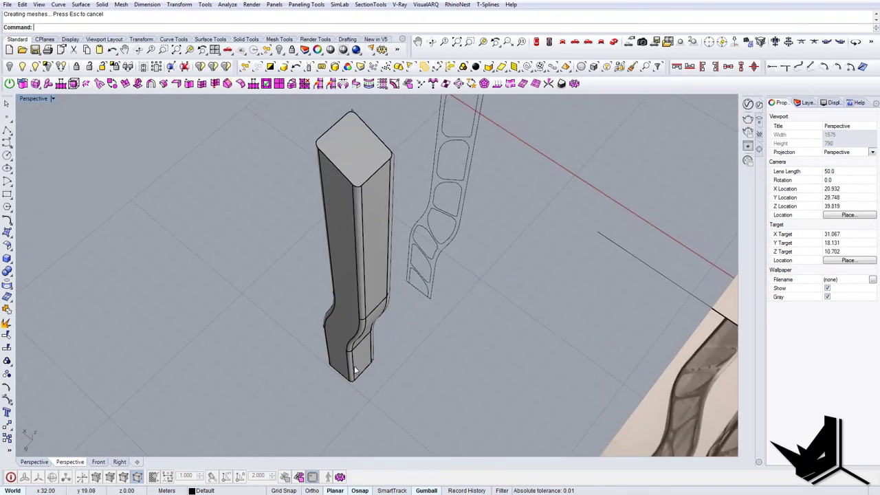
pyautogui.moveTo(357, 369); pyautogui.dragTo(294, 326, button='right')
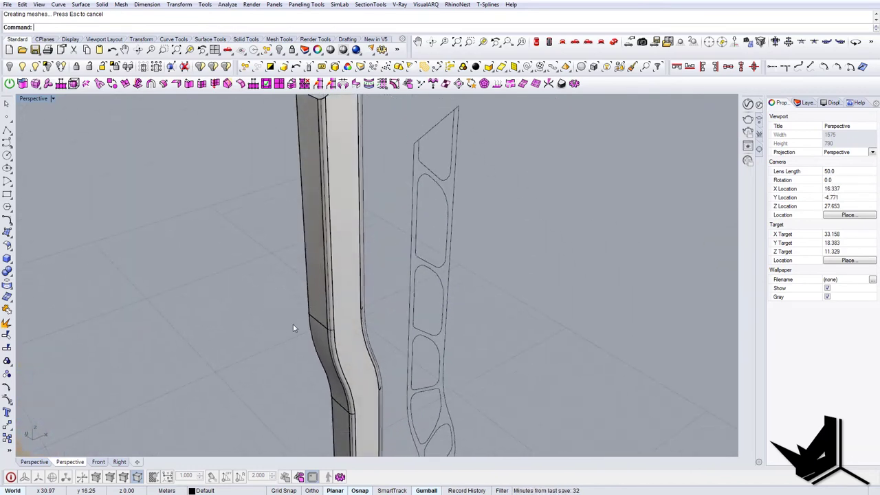
pyautogui.scroll(-7, 369, 312)
pyautogui.scroll(3, 375, 332)
pyautogui.click(364, 275)
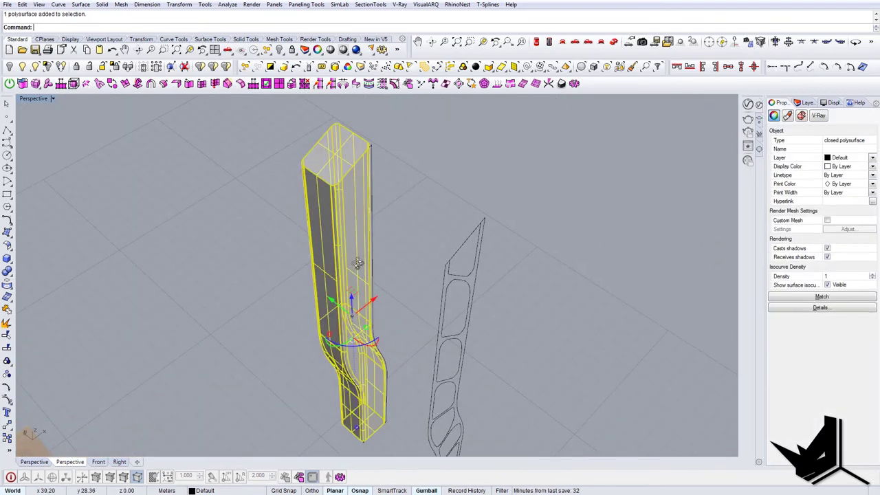
pyautogui.moveTo(364, 275); pyautogui.dragTo(340, 211, button='right')
pyautogui.press('Escape')
pyautogui.click(344, 247)
pyautogui.press('Escape')
# - Explode the filleted tower solid into separate surfaces
pyautogui.click(340, 212)
pyautogui.write('explode')
pyautogui.press('Return')
pyautogui.moveTo(304, 235); pyautogui.dragTo(289, 261, button='right')
pyautogui.press('Escape')
# - Hide the top and bottom cap surfaces of the exploded tower
pyautogui.click(351, 132)
pyautogui.scroll(-6, 354, 138)
pyautogui.scroll(5, 403, 328)
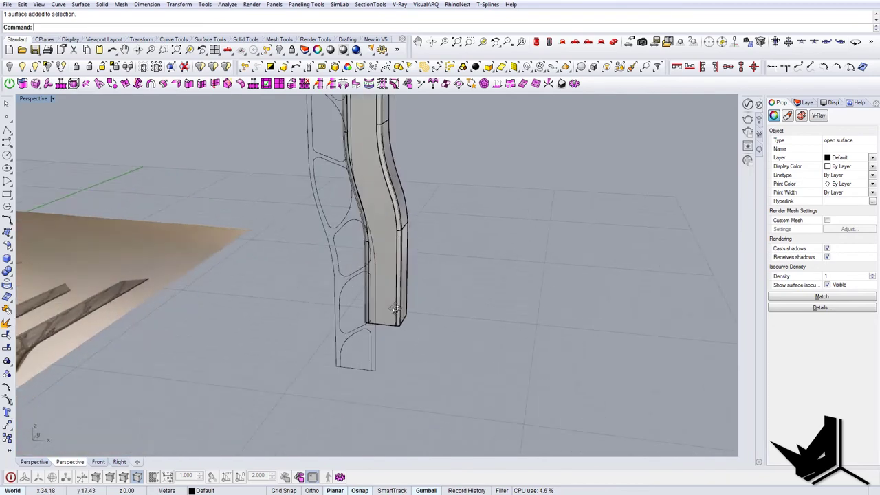
pyautogui.moveTo(395, 323); pyautogui.dragTo(386, 297, button='right')
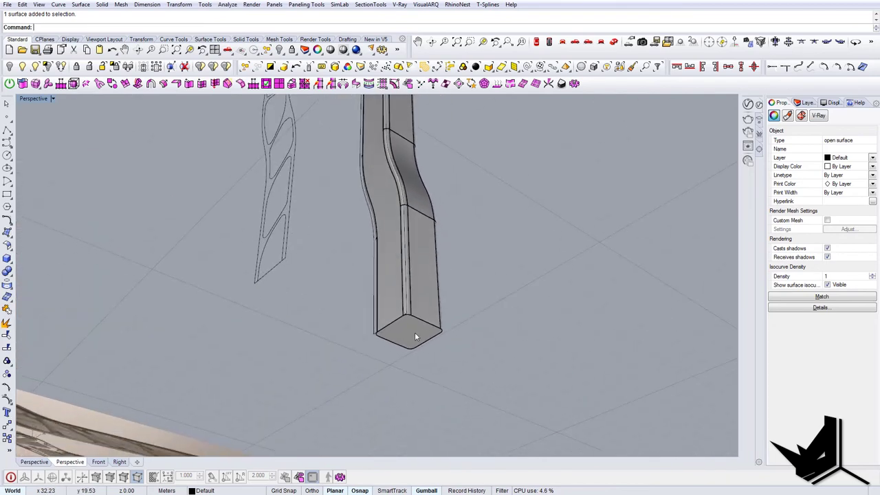
pyautogui.click(10, 66)
# - Select all curves in the model with SelCrv and hide them
pyautogui.scroll(-6, 415, 292)
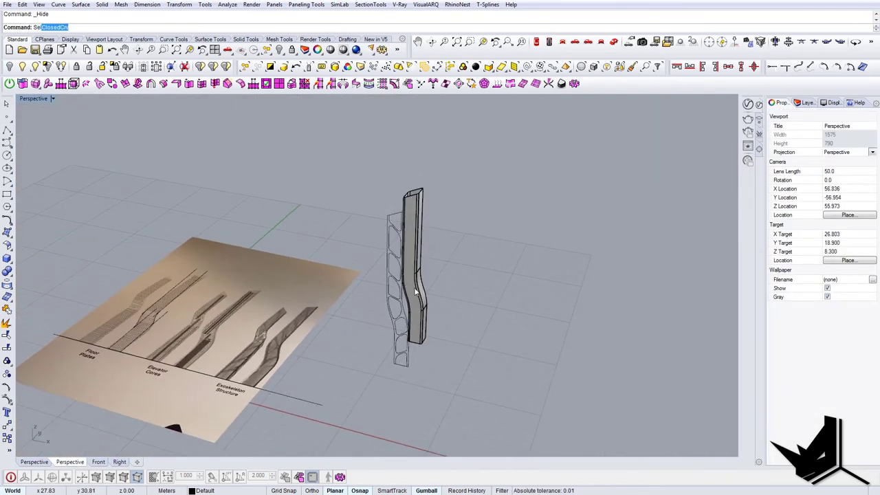
pyautogui.write('lCrv')
pyautogui.press('Return')
pyautogui.click(9, 67)
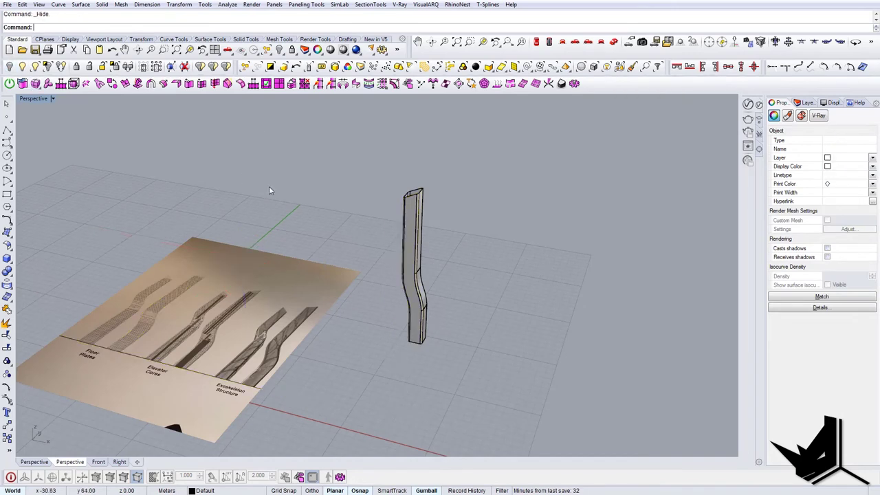
# - Join all the side surfaces of the tower into one open polysurface
pyautogui.moveTo(368, 200); pyautogui.dragTo(387, 240, button='right')
pyautogui.moveTo(386, 196); pyautogui.dragTo(468, 355)
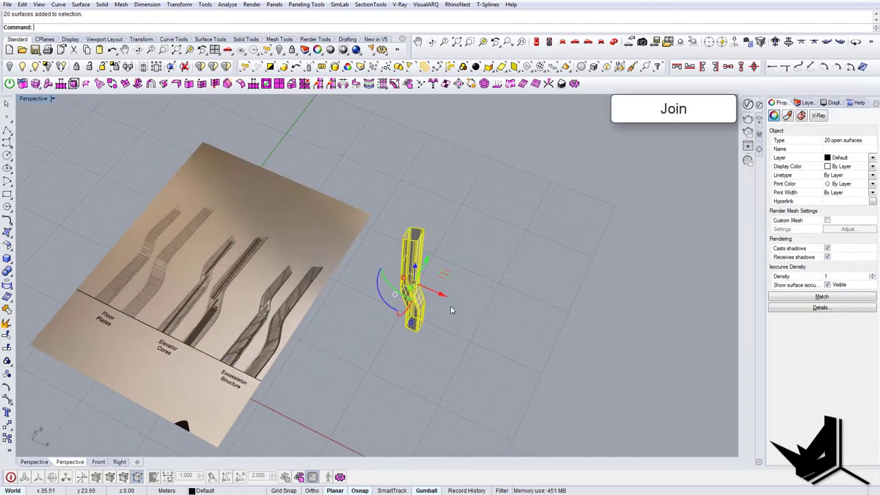
pyautogui.hotkey('ctrl', 'j')
pyautogui.click(451, 308)
# - Offset the joined tower polysurface outward by 0.1 as a solid with OffsetSrf, setting DeleteInput to No
pyautogui.scroll(8, 419, 233)
pyautogui.scroll(-5, 413, 296)
pyautogui.click(373, 301)
pyautogui.write('Offset')
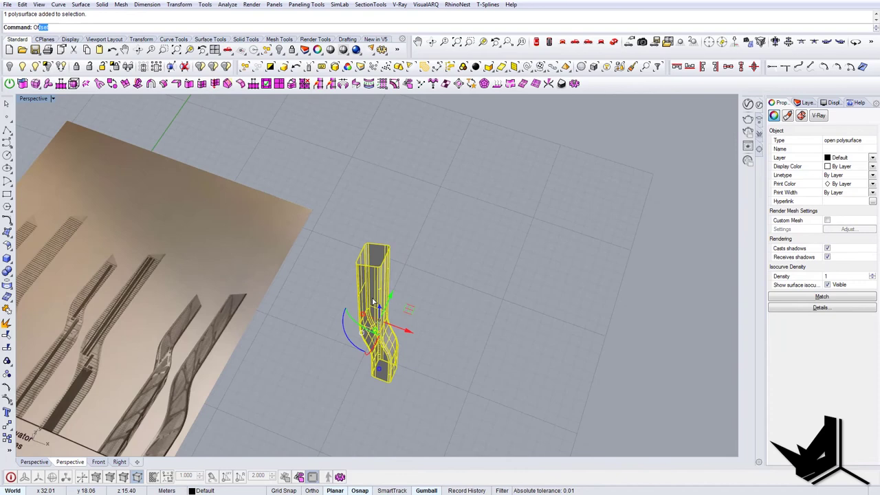
pyautogui.press('Return')
pyautogui.press('Escape')
pyautogui.write('OffsetSrf')
pyautogui.press('Return')
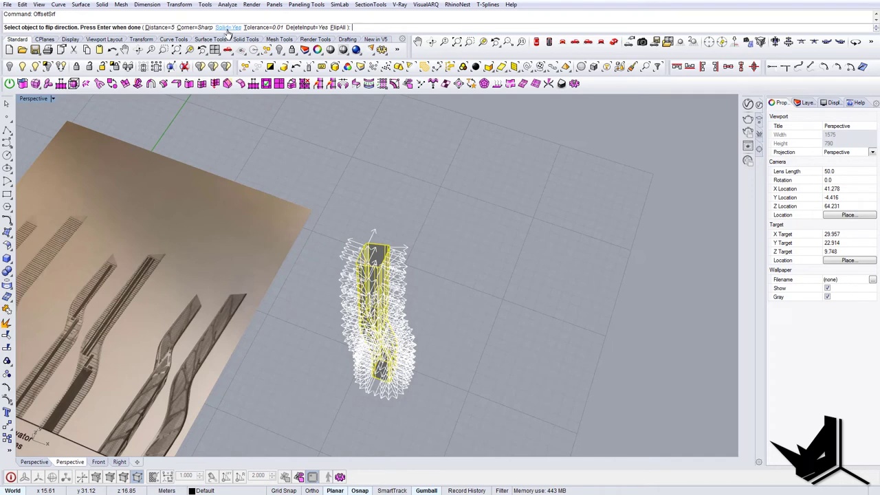
pyautogui.click(161, 28)
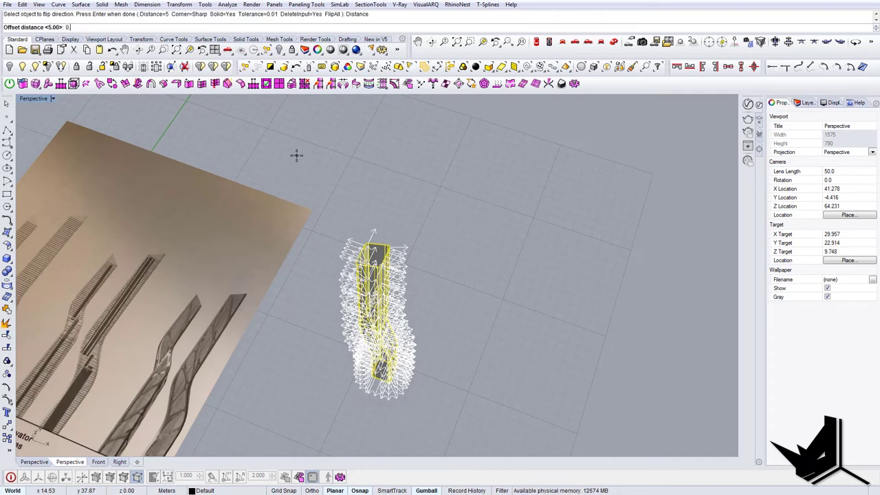
pyautogui.write('0.')
pyautogui.write('2')
pyautogui.write('0')
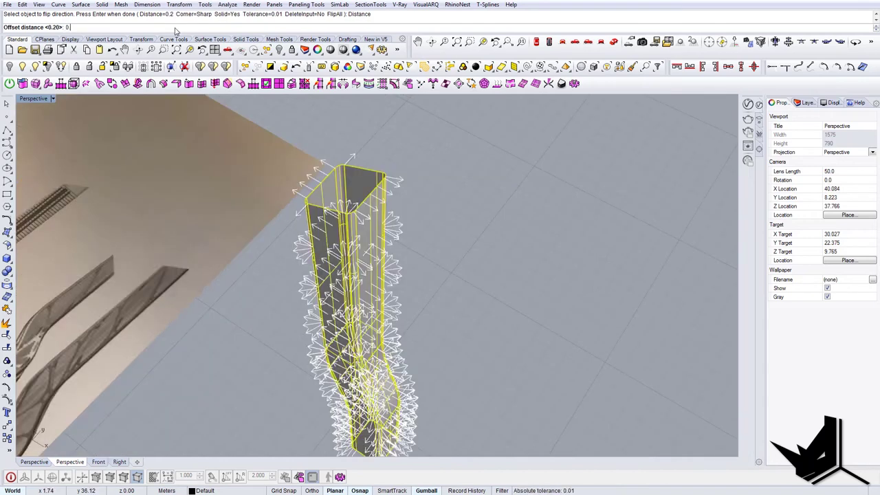
pyautogui.write('.1')
pyautogui.press('Return')
pyautogui.press('Return')
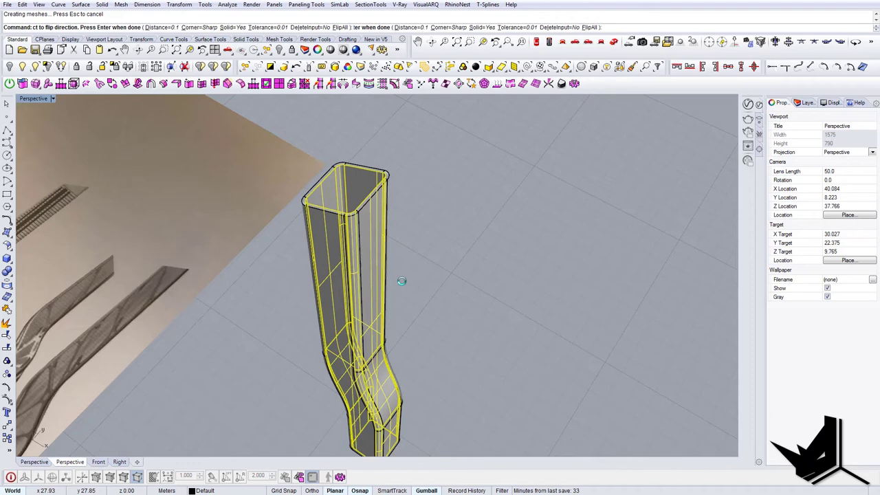
pyautogui.click(409, 307)
# - Set the construction plane to World Top
pyautogui.moveTo(406, 309); pyautogui.dragTo(372, 323, button='right')
pyautogui.click(357, 357)
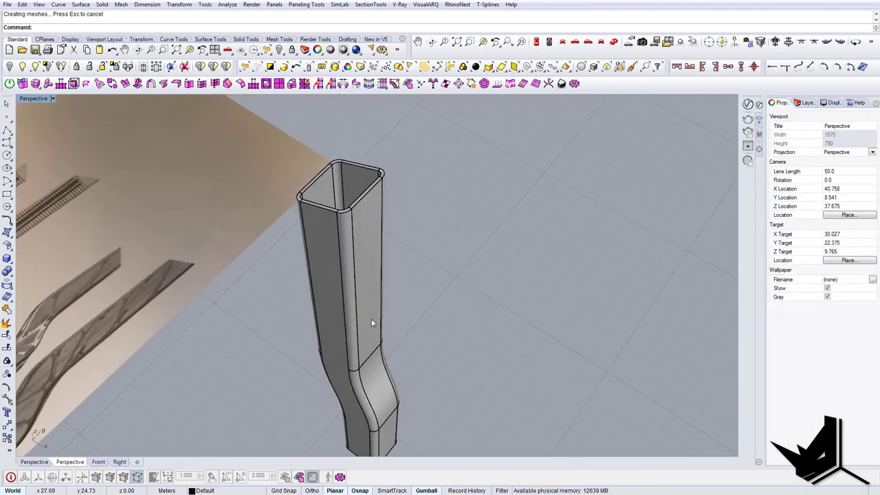
pyautogui.click(233, 49)
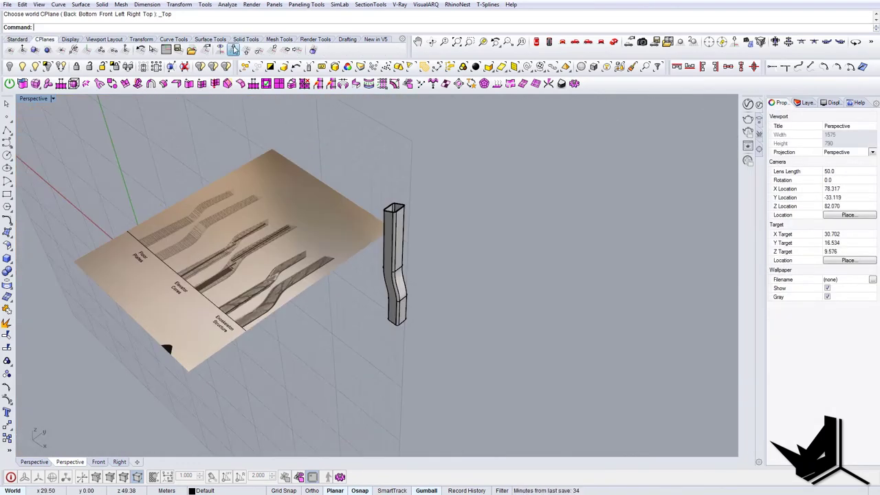
pyautogui.moveTo(413, 237); pyautogui.dragTo(397, 262, button='right')
pyautogui.scroll(7, 395, 254)
pyautogui.click(399, 262)
pyautogui.press('Escape')
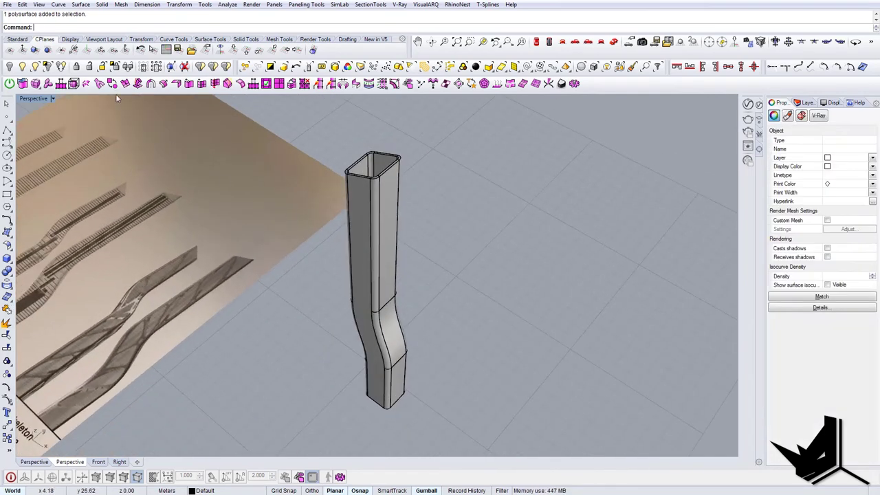
# - Bring back only the hidden facade opening curves beside the tower with ShowSelected
pyautogui.click(35, 66)
pyautogui.moveTo(312, 298); pyautogui.dragTo(272, 279, button='right')
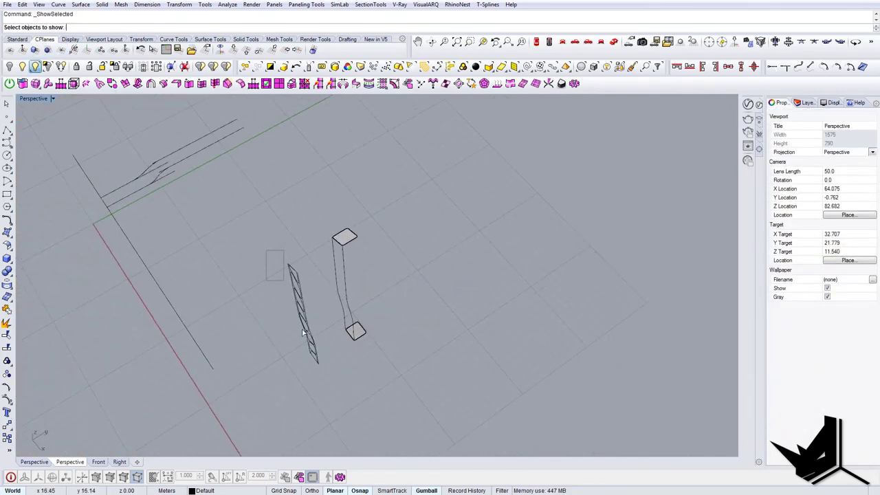
pyautogui.moveTo(266, 252); pyautogui.dragTo(326, 379)
pyautogui.rightClick(326, 379)
pyautogui.scroll(5, 356, 336)
pyautogui.moveTo(373, 344); pyautogui.dragTo(348, 303, button='right')
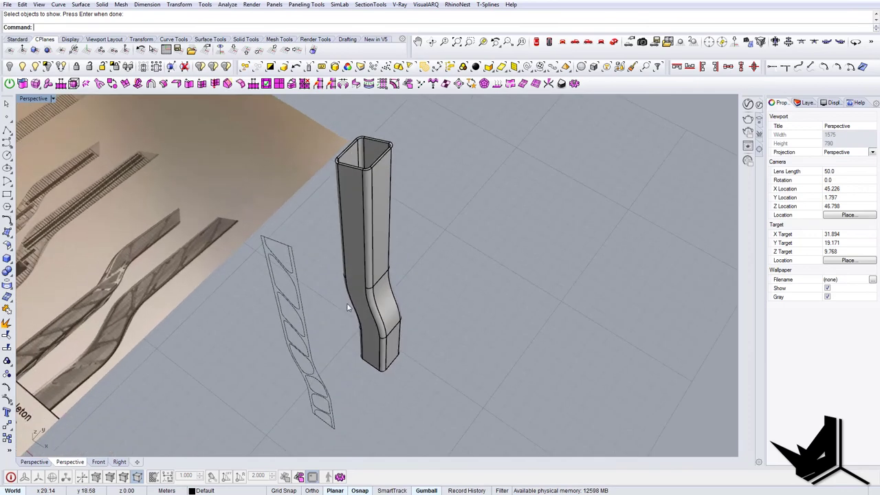
# - Cap both ends of the inner open tower polysurface to make it a closed solid
pyautogui.click(351, 206)
pyautogui.press('Escape')
pyautogui.moveTo(368, 170); pyautogui.dragTo(382, 177, button='right')
pyautogui.scroll(3, 382, 175)
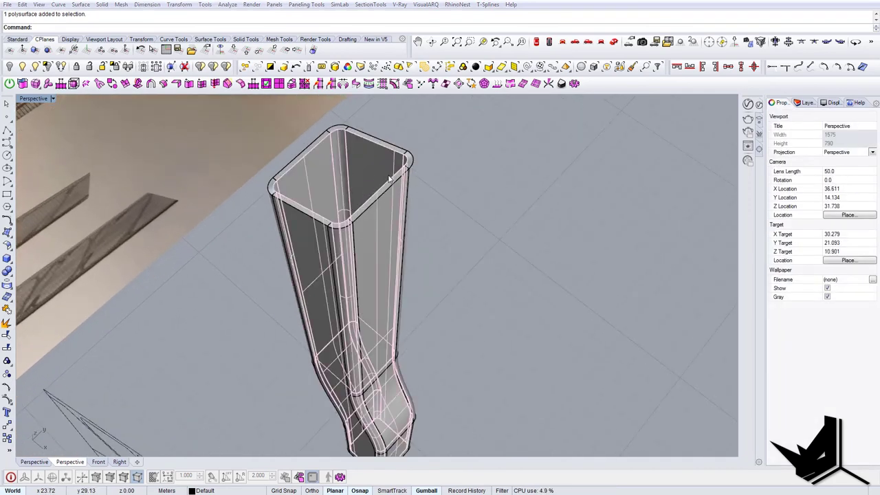
pyautogui.click(400, 181)
pyautogui.click(422, 198)
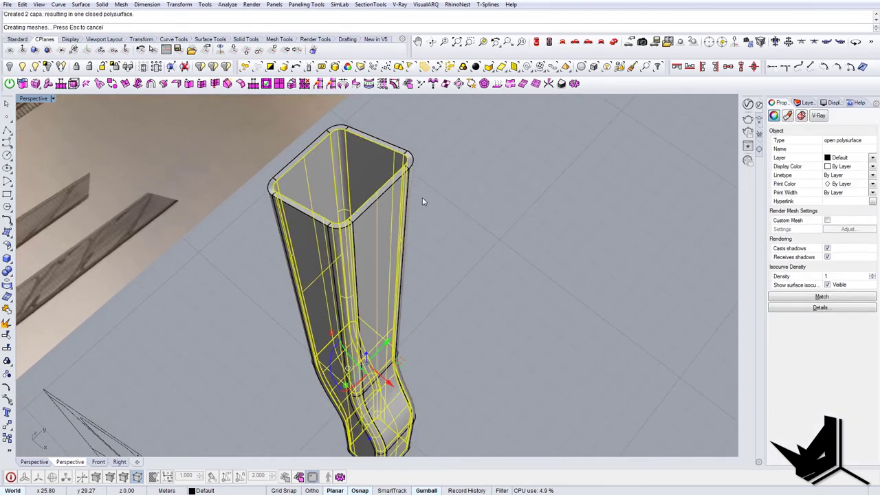
pyautogui.press('Escape')
pyautogui.scroll(-3, 406, 207)
pyautogui.moveTo(407, 206); pyautogui.dragTo(357, 256, button='right')
pyautogui.scroll(4, 337, 271)
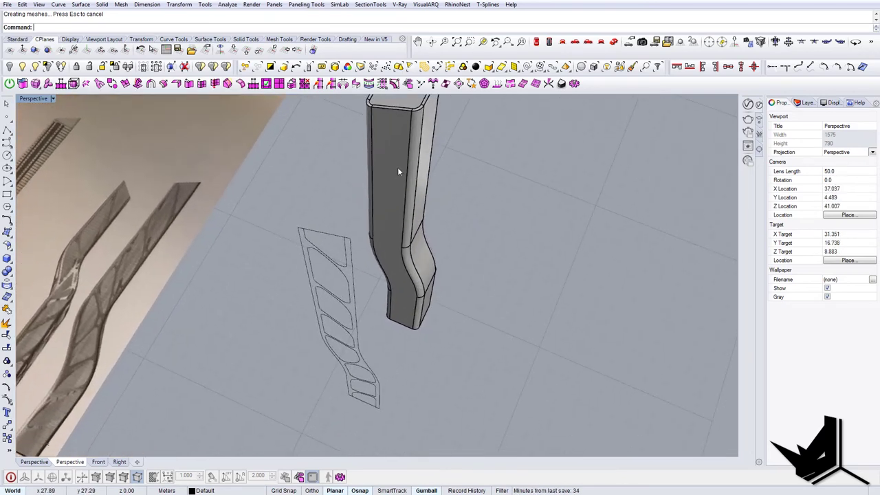
pyautogui.moveTo(398, 172); pyautogui.dragTo(337, 254, button='right')
pyautogui.click(335, 249)
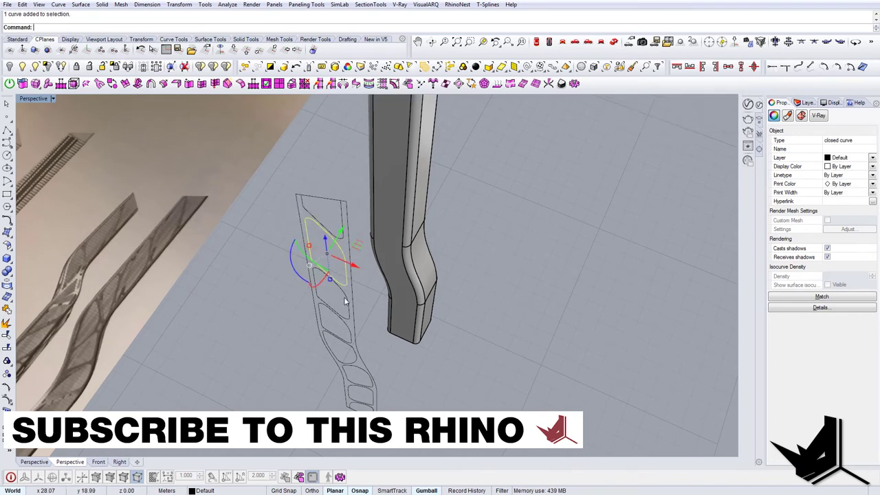
pyautogui.keyDown('shift'); pyautogui.click(343, 215); pyautogui.keyUp('shift')
pyautogui.keyDown('shift'); pyautogui.click(350, 333); pyautogui.keyUp('shift')
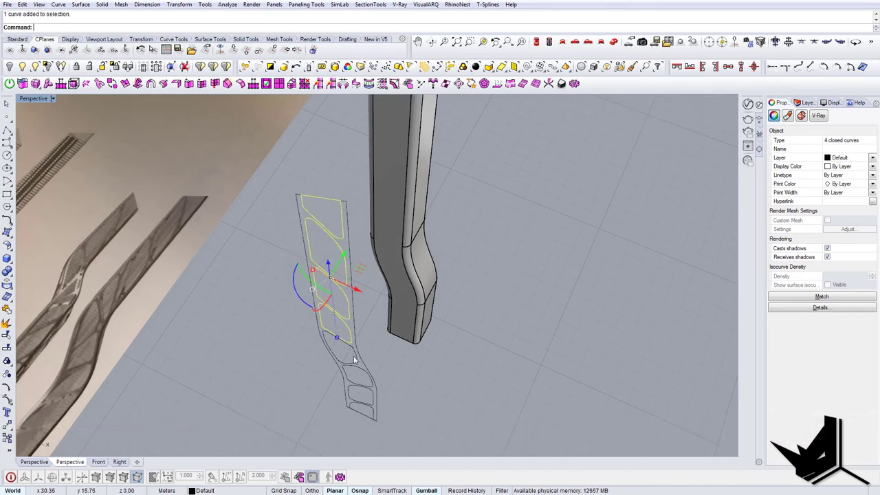
pyautogui.press('Escape')
# - Close the lowest open curve of the facade pattern with CloseCrv
pyautogui.click(370, 411)
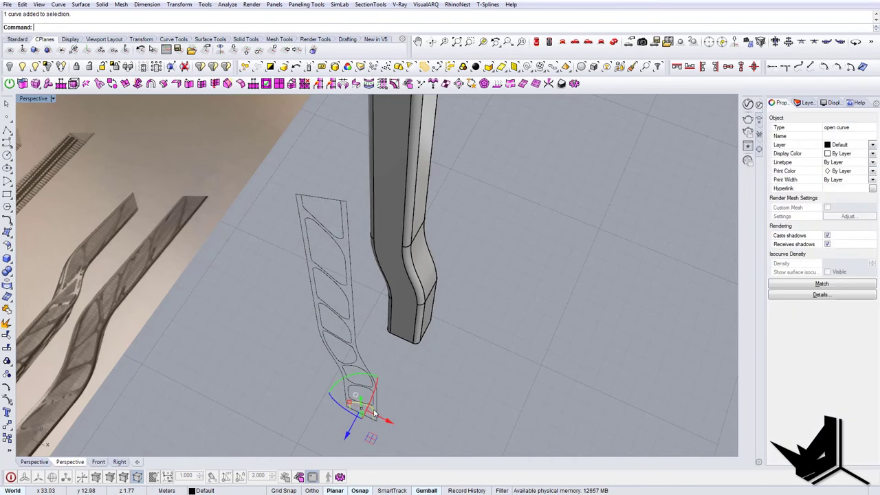
pyautogui.write('c')
pyautogui.press('Return')
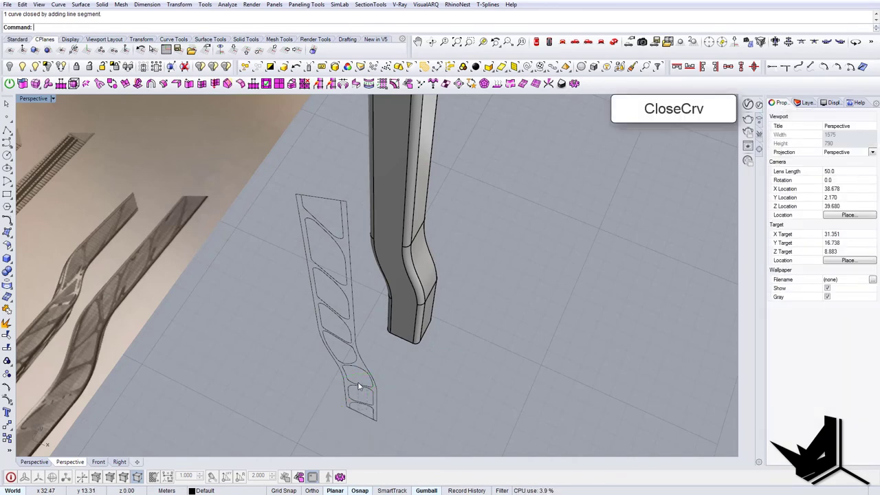
# - Extrude the eight closed facade opening curves about 6.7 m as solids into the tower's facing wall with ExtrudeCrv
pyautogui.moveTo(358, 386); pyautogui.dragTo(344, 362)
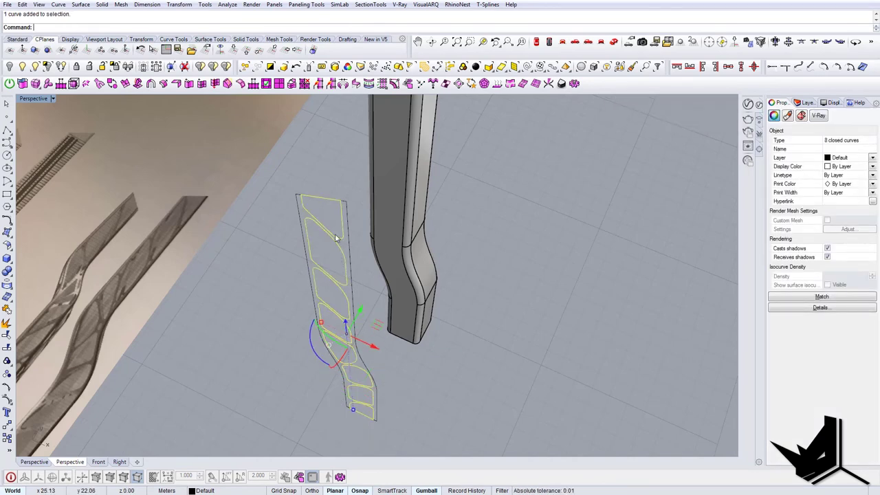
pyautogui.moveTo(337, 238); pyautogui.dragTo(357, 260, button='right')
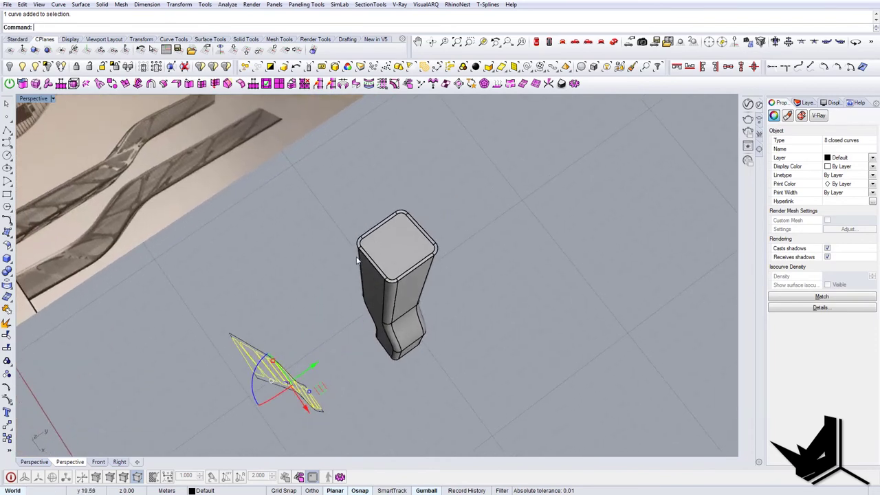
pyautogui.write('ExtrudeCrv')
pyautogui.press('Return')
pyautogui.scroll(12, 357, 248)
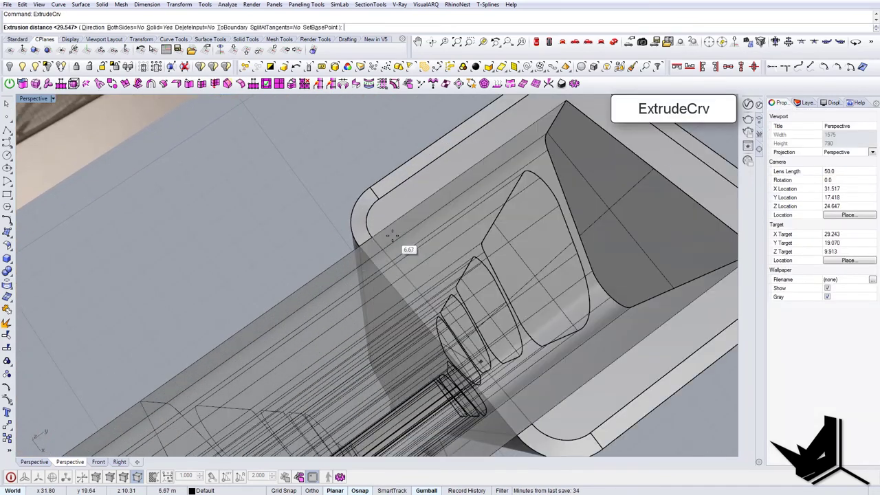
pyautogui.click(385, 241)
# - Move the eight extruded opening solids slightly along Y, further into the tower wall
pyautogui.scroll(-6, 386, 241)
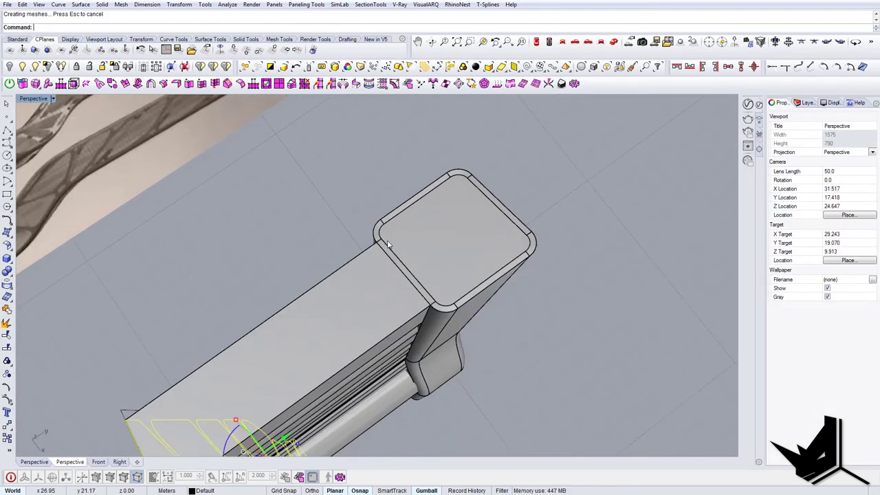
pyautogui.scroll(2, 344, 336)
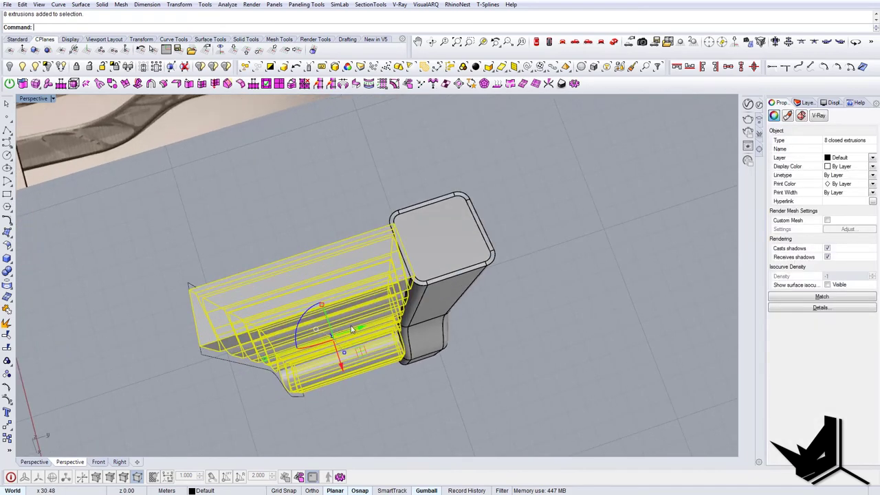
pyautogui.moveTo(362, 329); pyautogui.dragTo(367, 328)
pyautogui.press('Escape')
# - Hide the inner closed tower polysurface, keeping the outer shell and the eight opening extrusions
pyautogui.moveTo(366, 328); pyautogui.dragTo(350, 396, button='right')
pyautogui.click(427, 238)
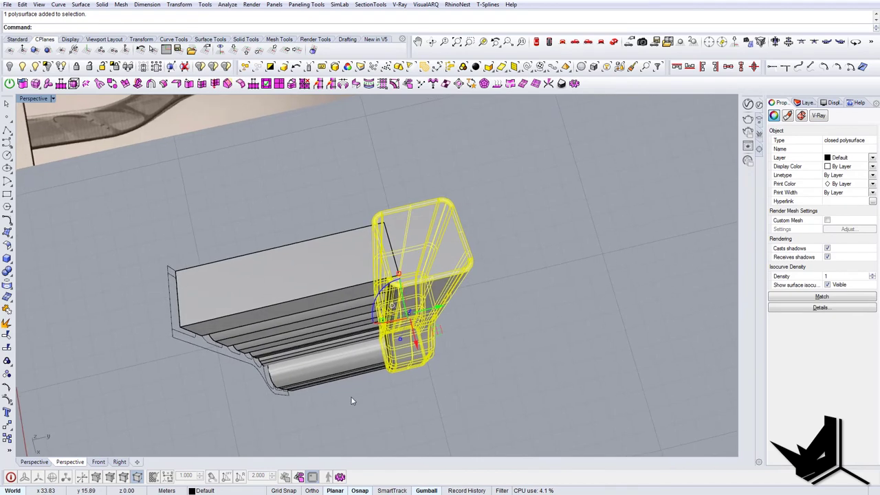
pyautogui.click(48, 67)
# - Subtract the eight facade opening extrusions from the outer tower shell with BooleanDifference
pyautogui.moveTo(347, 354); pyautogui.dragTo(381, 244, button='right')
pyautogui.write('Bd')
pyautogui.press('Return')
pyautogui.click(440, 213)
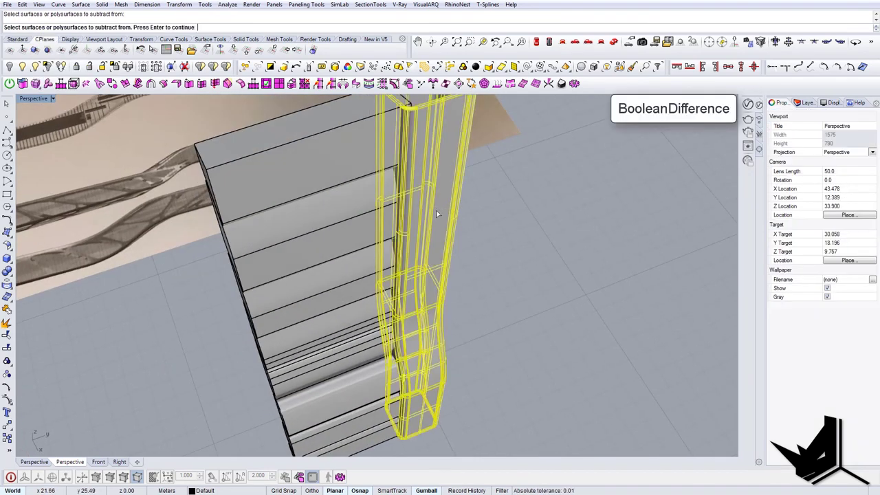
pyautogui.moveTo(438, 216); pyautogui.dragTo(383, 275, button='right')
pyautogui.scroll(-4, 381, 277)
pyautogui.press('Return')
pyautogui.click(338, 236)
pyautogui.press('Return')
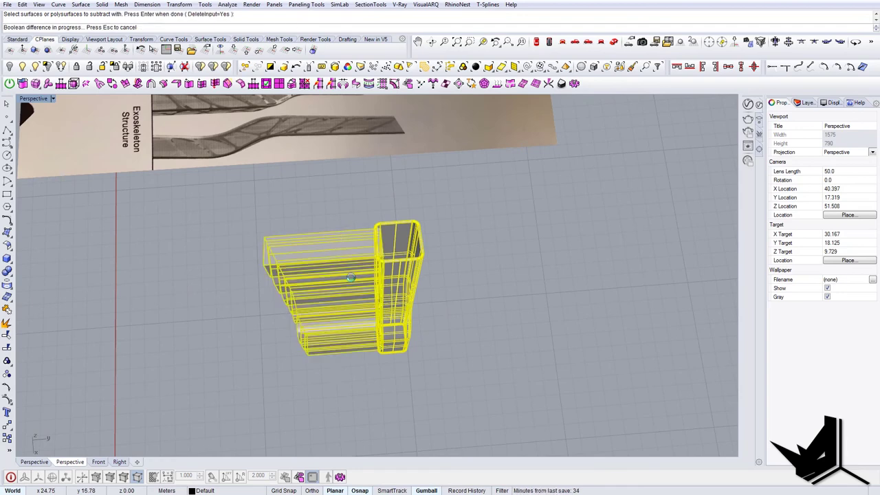
# - Bring back only the hidden inner tower polysurface with ShowSelected, leaving the facade pattern curves hidden
pyautogui.moveTo(350, 297); pyautogui.dragTo(349, 220, button='right')
pyautogui.click(35, 68)
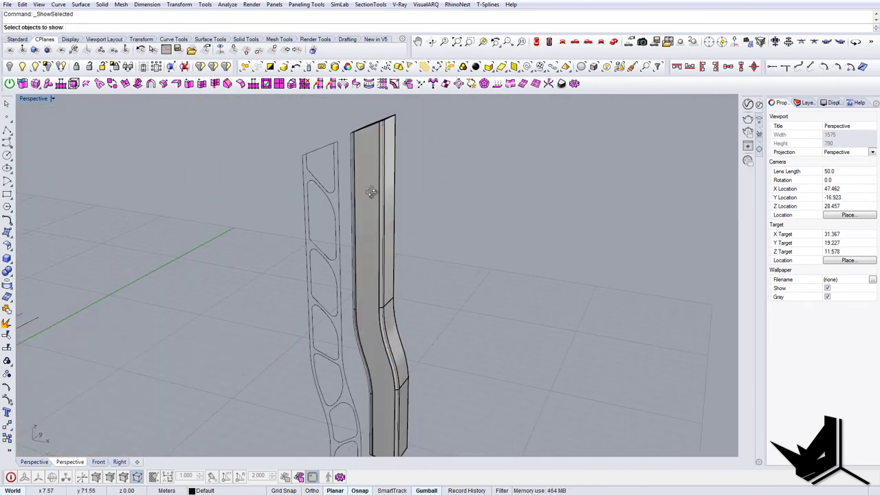
pyautogui.click(368, 197)
pyautogui.moveTo(372, 192); pyautogui.dragTo(372, 244, button='right')
pyautogui.press('Return')
# - Examine the cut facade openings and the inner volume behind them along the full height of the tower
pyautogui.scroll(5, 373, 187)
pyautogui.moveTo(335, 205)
pyautogui.mouseDown(button='right')
pyautogui.moveTo(324, 220)
pyautogui.moveTo(338, 197)
pyautogui.mouseUp(button='right')
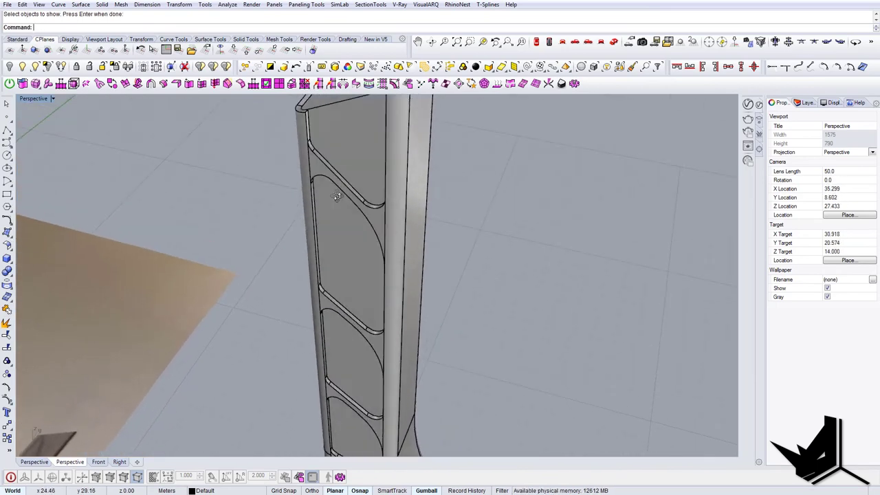
pyautogui.scroll(-4, 356, 278)
pyautogui.moveTo(357, 277); pyautogui.dragTo(395, 271, button='right')
pyautogui.scroll(-6, 395, 272)
pyautogui.moveTo(421, 322); pyautogui.dragTo(441, 329, button='right')
pyautogui.keyDown('shift'); pyautogui.moveTo(417, 332); pyautogui.dragTo(403, 240, button='right'); pyautogui.keyUp('shift')
pyautogui.moveTo(395, 242); pyautogui.dragTo(421, 269, button='right')
pyautogui.keyDown('shift'); pyautogui.moveTo(304, 298); pyautogui.dragTo(338, 251, button='right'); pyautogui.keyUp('shift')
pyautogui.moveTo(338, 251); pyautogui.dragTo(307, 291, button='right')
pyautogui.scroll(6, 223, 339)
pyautogui.moveTo(224, 340); pyautogui.dragTo(373, 313, button='right')
pyautogui.scroll(-4, 218, 373)
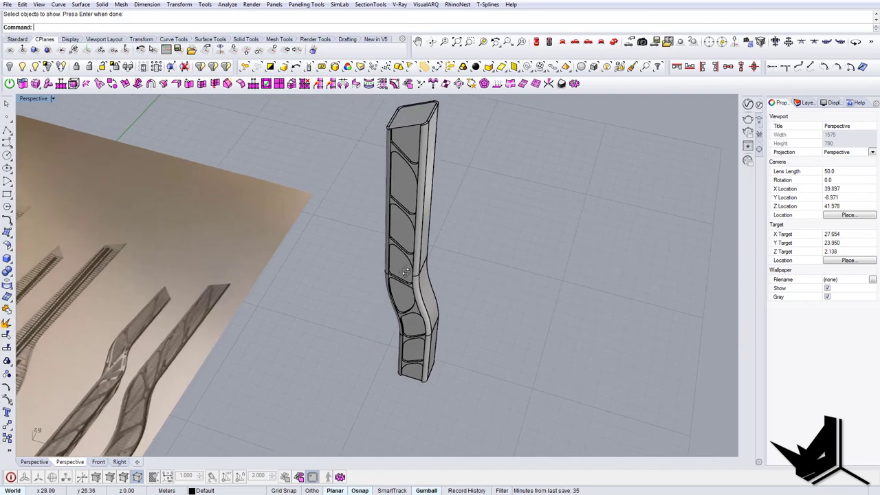
pyautogui.moveTo(406, 273); pyautogui.dragTo(393, 305, button='right')
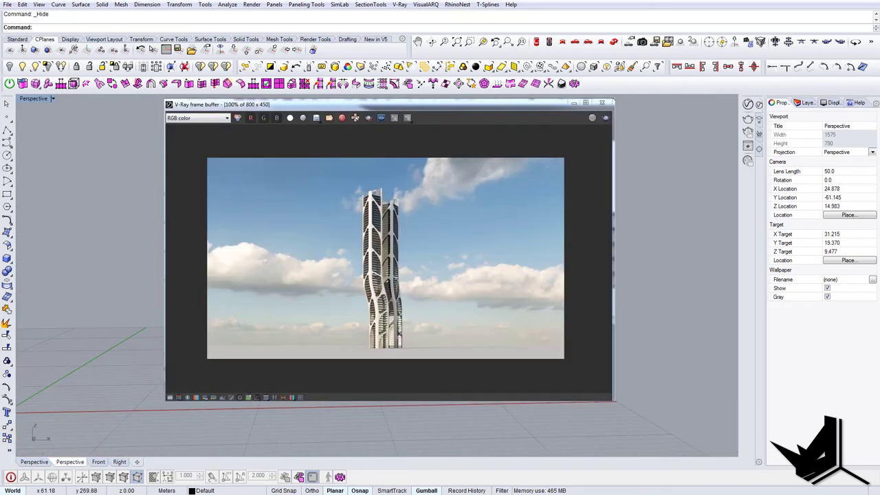